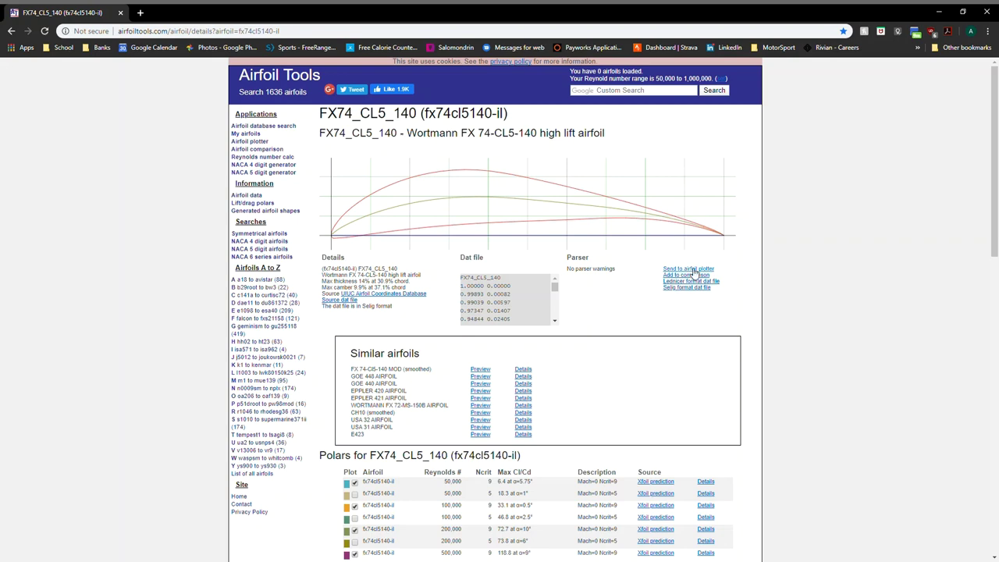
# - Send the FX74_CL5_140 airfoil to the plotter and plot it mirrored with Reverse
pyautogui.click(690, 269)
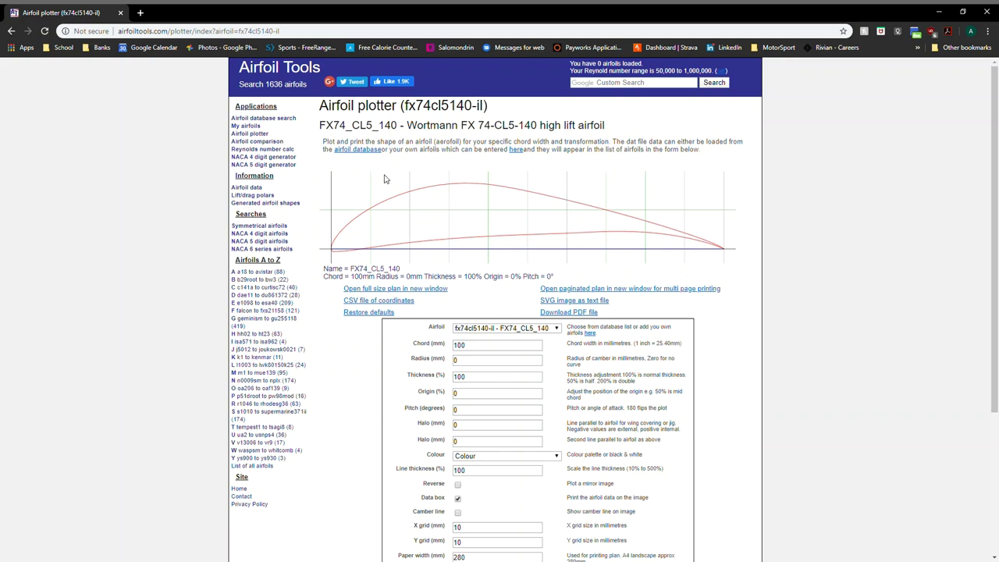
pyautogui.scroll(-1, 464, 334)
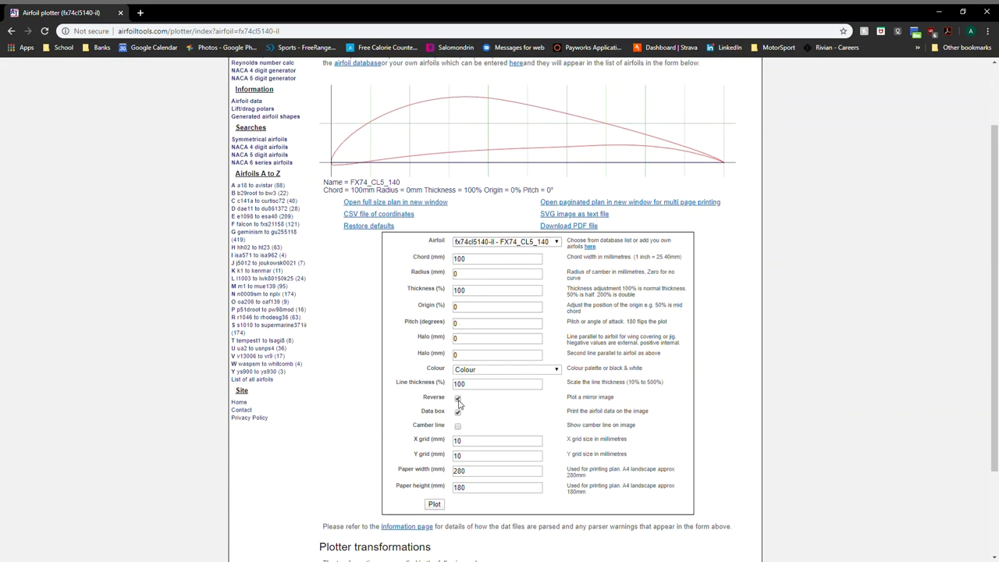
pyautogui.click(434, 505)
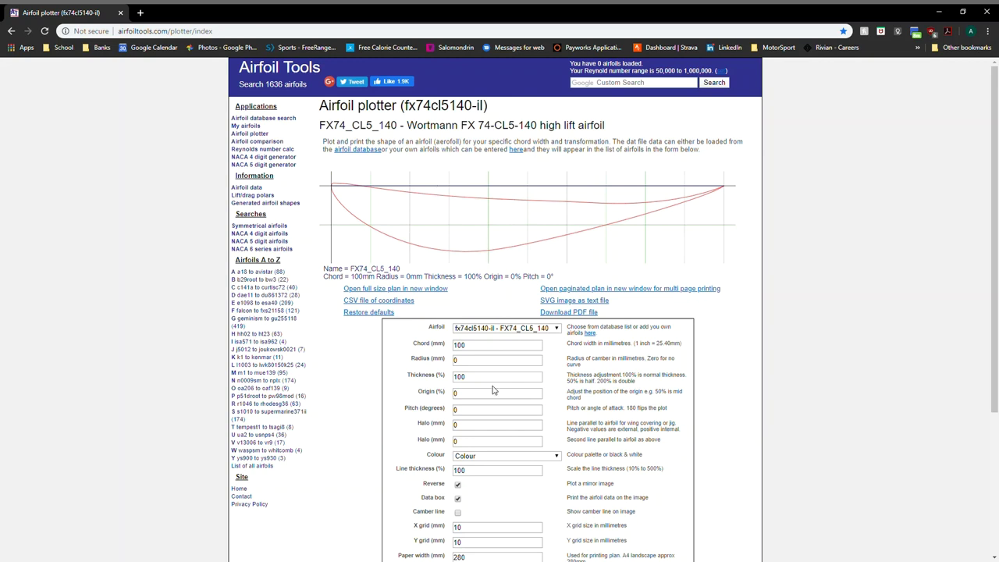
# - Replot the airfoil with a 350 mm chord
pyautogui.doubleClick(458, 344)
pyautogui.write('17')
pyautogui.press('BackSpace')
pyautogui.press('BackSpace')
pyautogui.write('350')
pyautogui.press('Return')
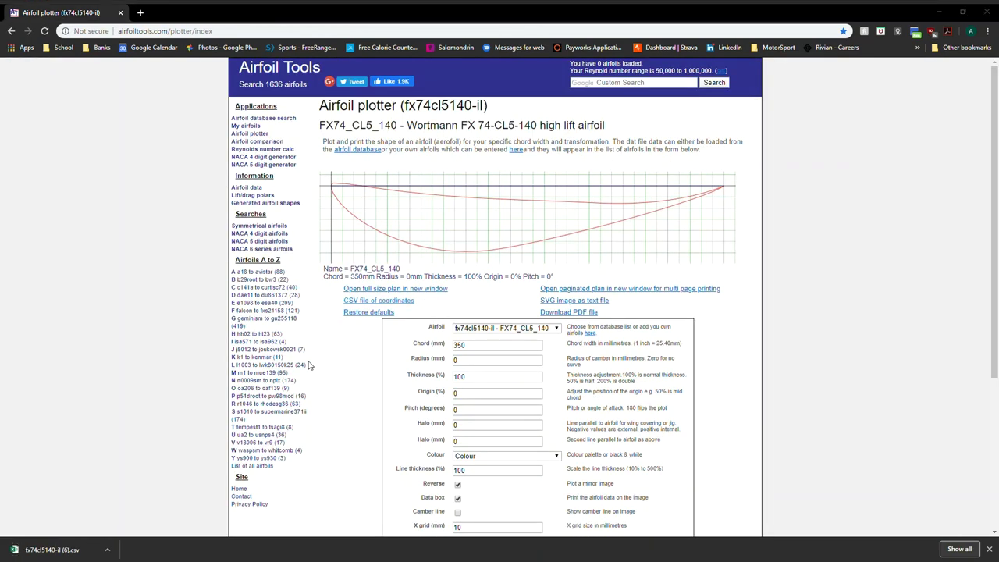
# - Open the downloaded CSV, clear the header block A1:B9 and delete rows 1–9
pyautogui.click(69, 546)
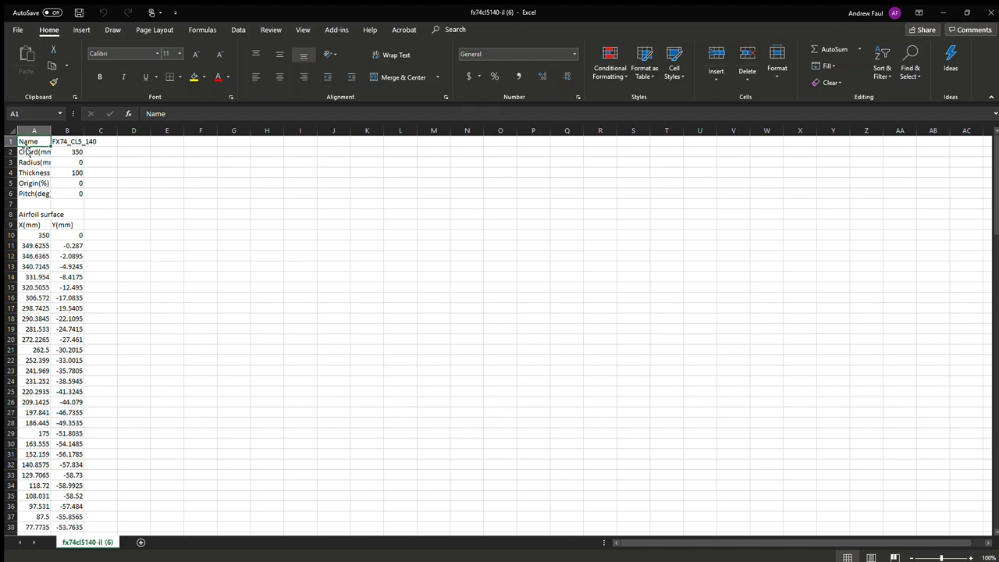
pyautogui.moveTo(28, 141); pyautogui.dragTo(76, 225)
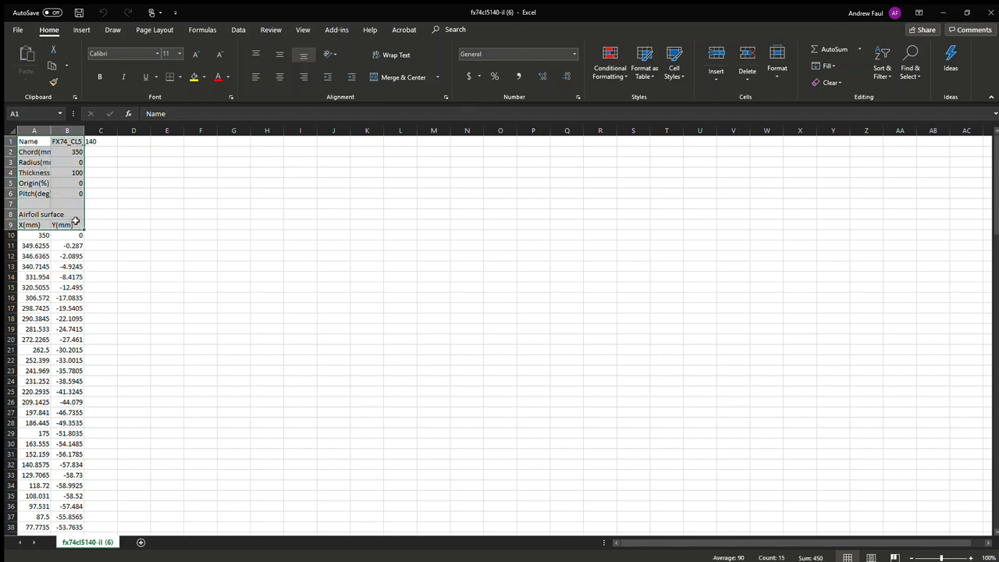
pyautogui.press('Delete')
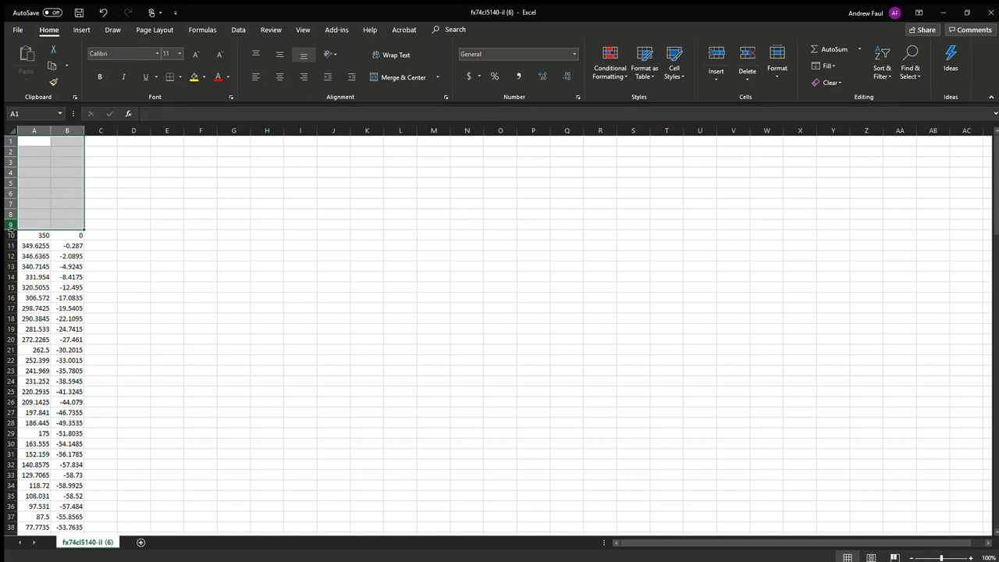
pyautogui.click(10, 224)
pyautogui.keyDown('shift'); pyautogui.click(8, 145); pyautogui.keyUp('shift')
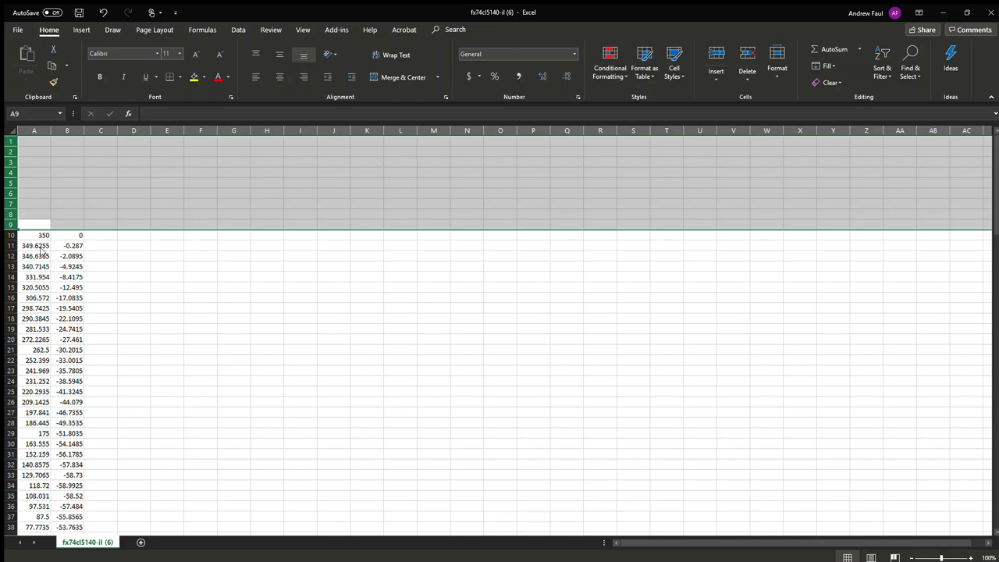
pyautogui.hotkey('ctrl', '-')
# - Clear the Camber line and Chord line data blocks below the outline coordinates
pyautogui.scroll(-3, 140, 235)
pyautogui.scroll(-5, 138, 262)
pyautogui.scroll(-8, 131, 262)
pyautogui.scroll(-10, 128, 258)
pyautogui.moveTo(40, 225); pyautogui.dragTo(63, 453)
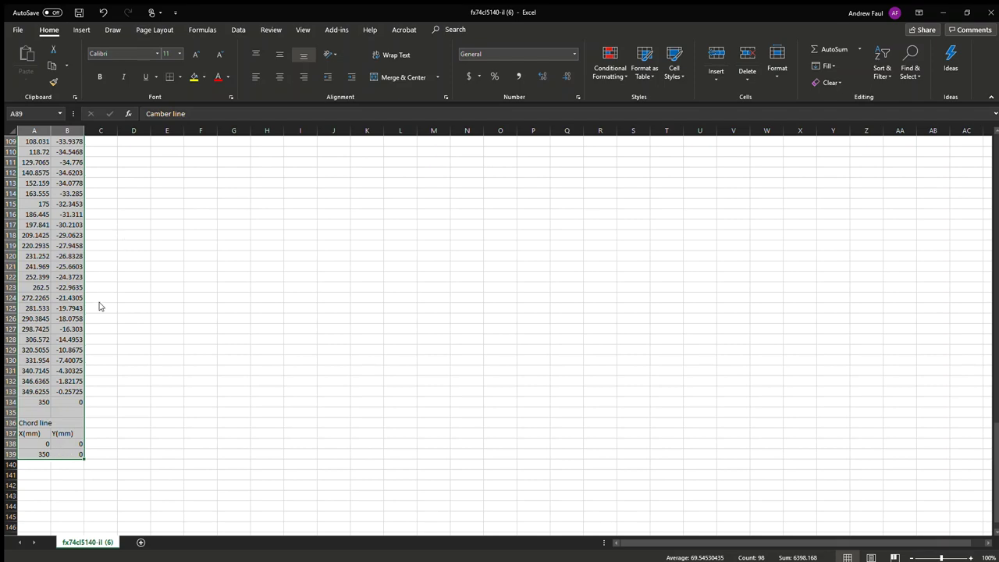
pyautogui.scroll(13, 103, 304)
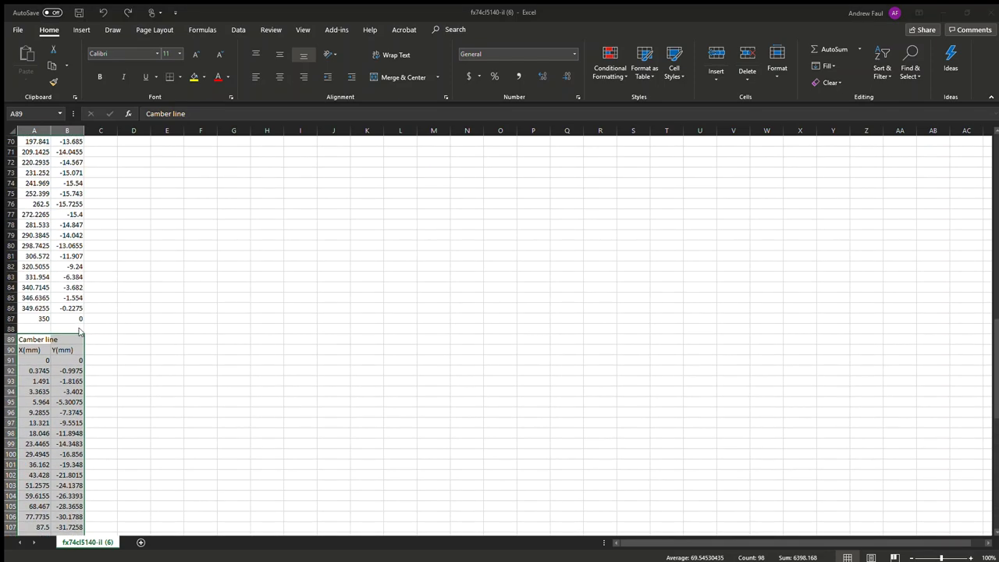
pyautogui.press('Delete')
pyautogui.scroll(8, 109, 317)
pyautogui.scroll(15, 108, 316)
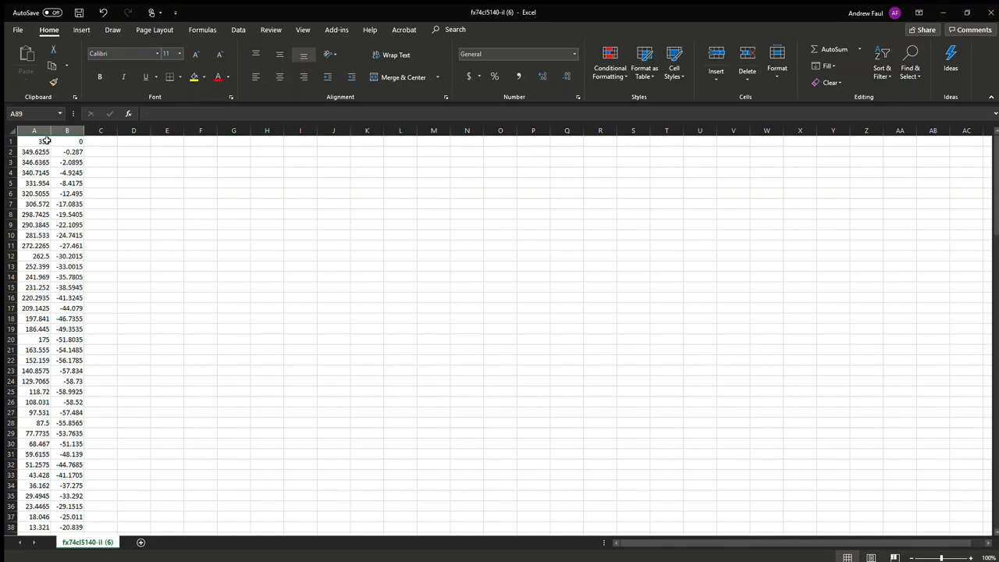
pyautogui.scroll(-7, 65, 203)
pyautogui.scroll(-14, 68, 235)
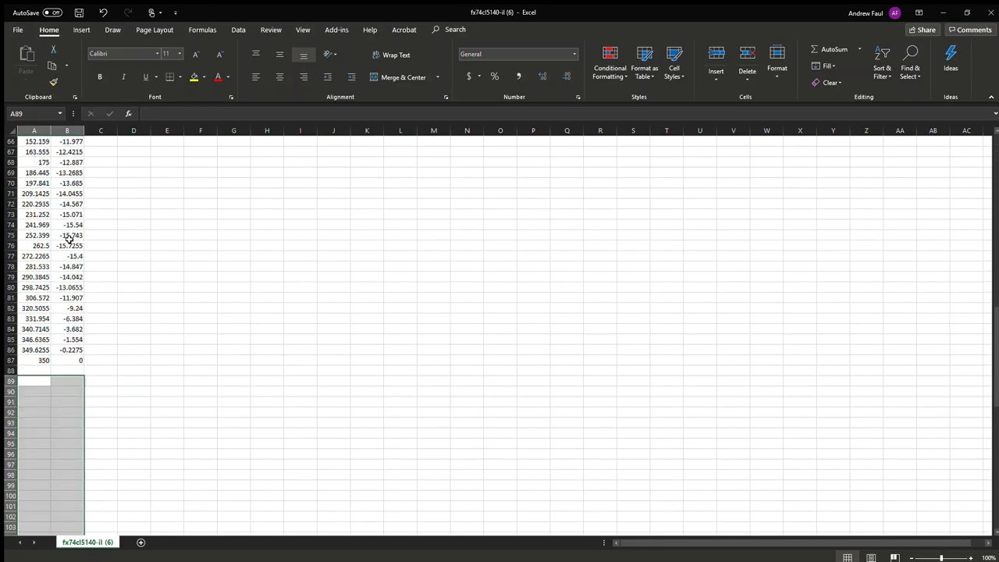
# - Enter =PRODUCT(A1,1/1000) in D1 to convert X to metres
pyautogui.scroll(-2, 90, 298)
pyautogui.click(101, 350)
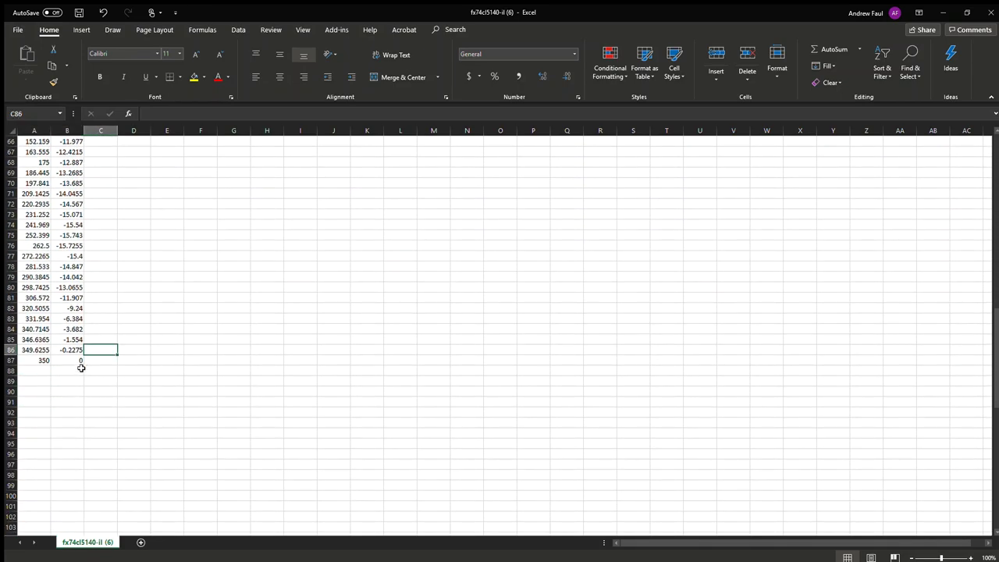
pyautogui.scroll(9, 113, 292)
pyautogui.scroll(13, 113, 292)
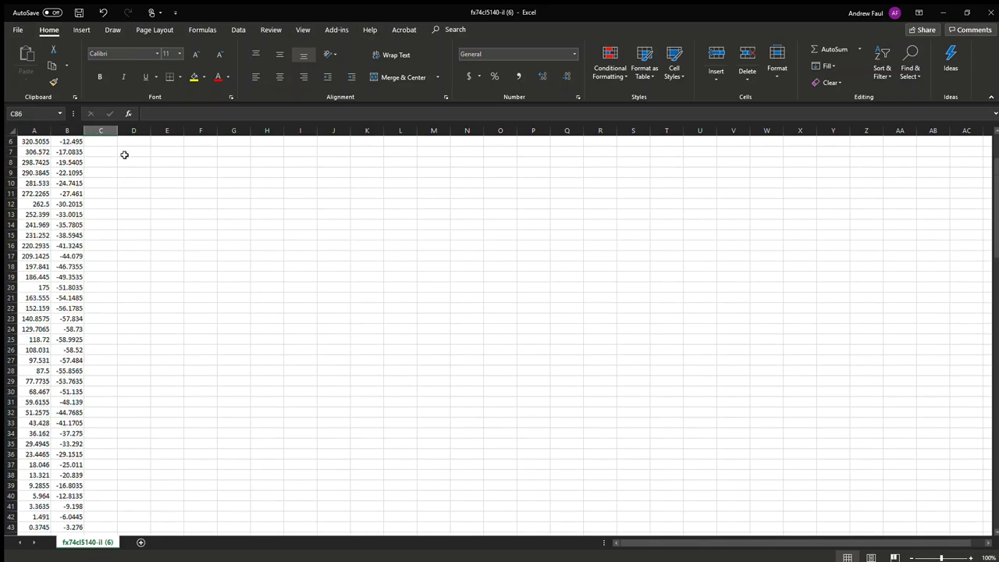
pyautogui.click(134, 145)
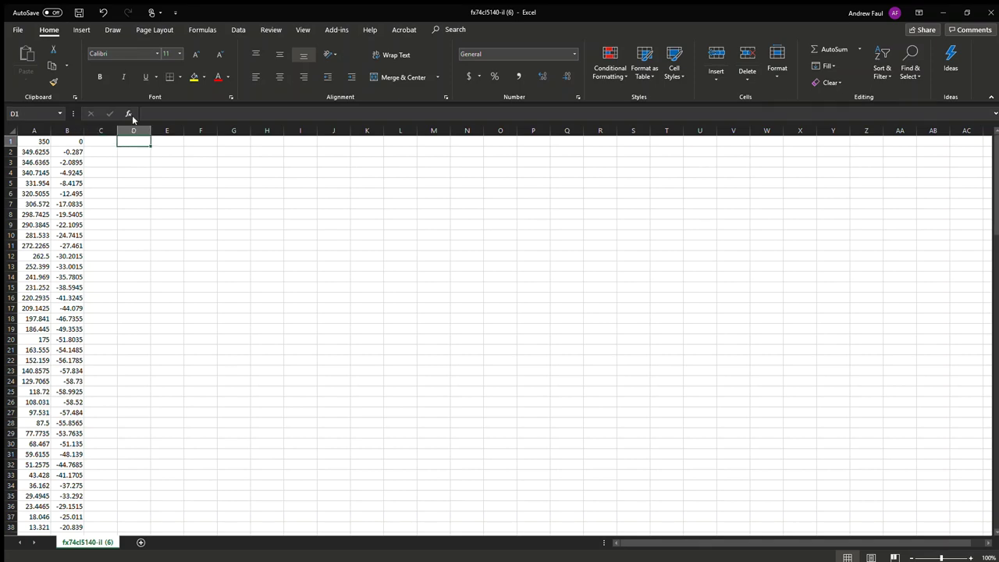
pyautogui.click(128, 115)
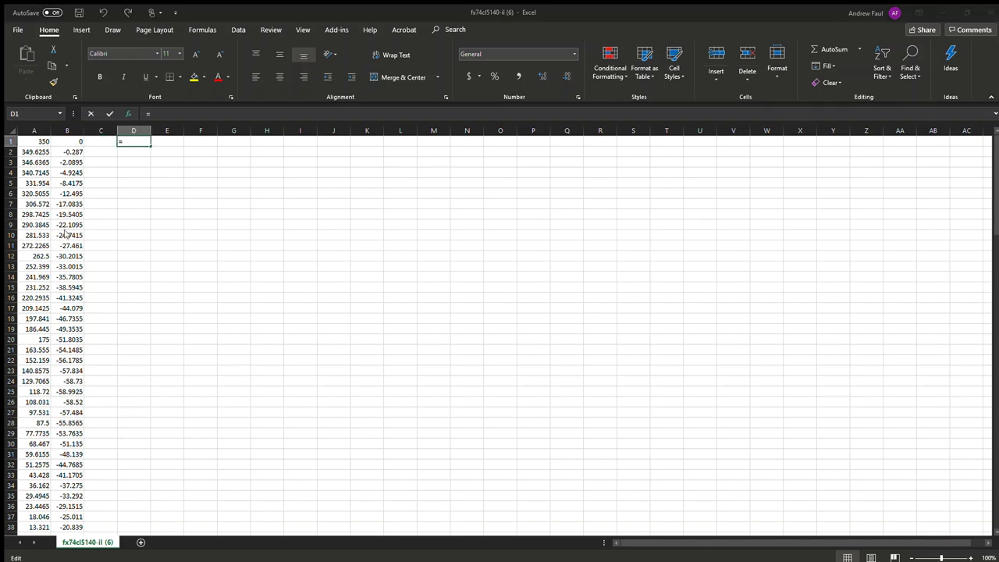
pyautogui.click(37, 141)
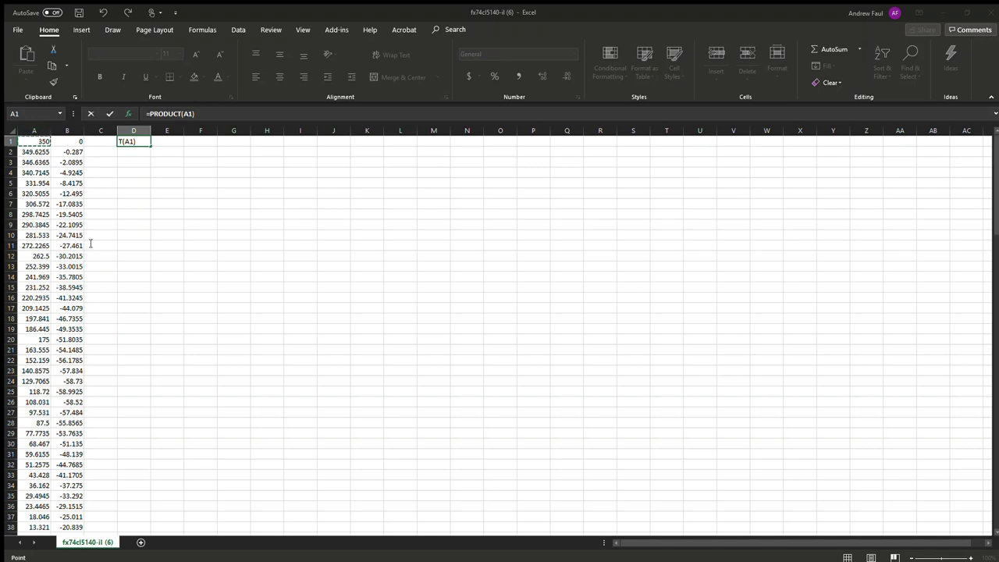
pyautogui.press('F2')
pyautogui.write(',1/1000')
pyautogui.hotkey('ctrl', 'Return')
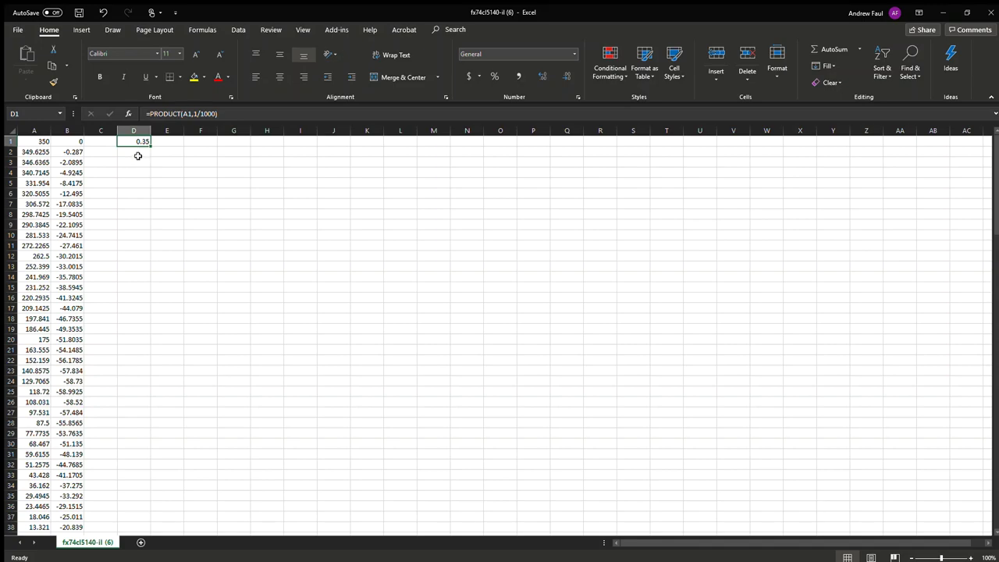
# - Fill the conversion formulas in columns D and E down to row 87
pyautogui.moveTo(150, 146); pyautogui.dragTo(178, 372)
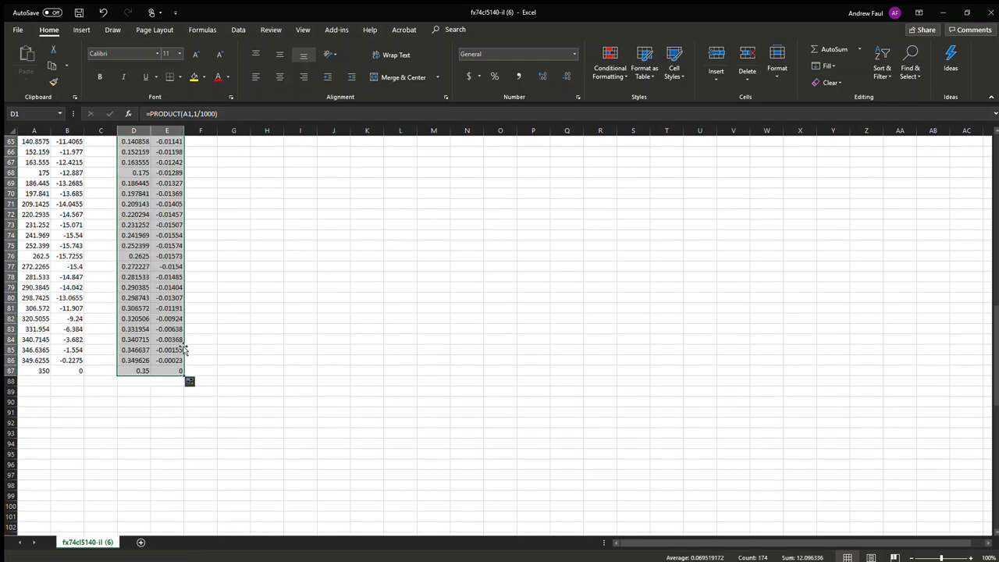
pyautogui.scroll(20, 190, 317)
pyautogui.scroll(1, 207, 276)
pyautogui.click(202, 142)
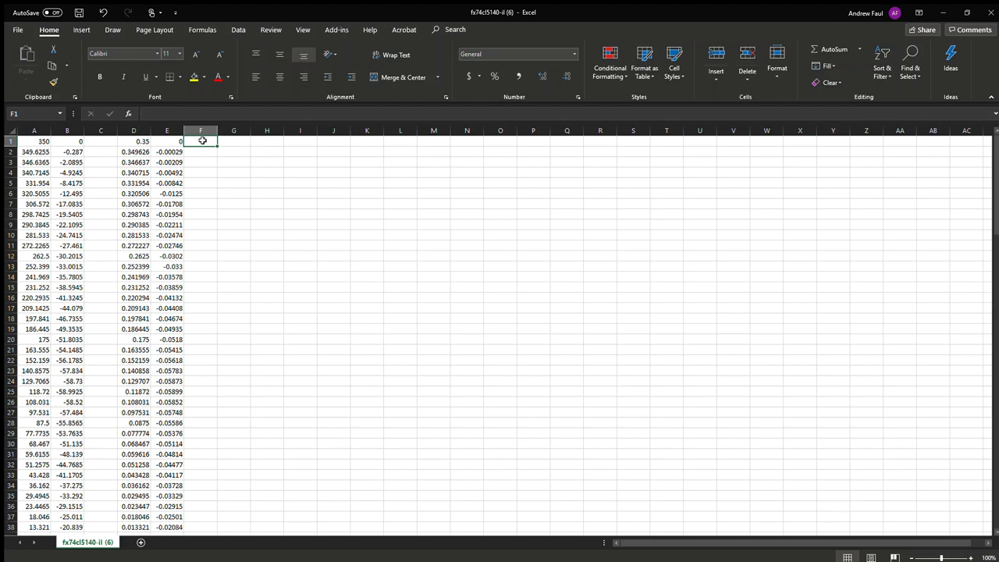
# - Enter 0 in F1 and fill it down through F87
pyautogui.click(144, 141)
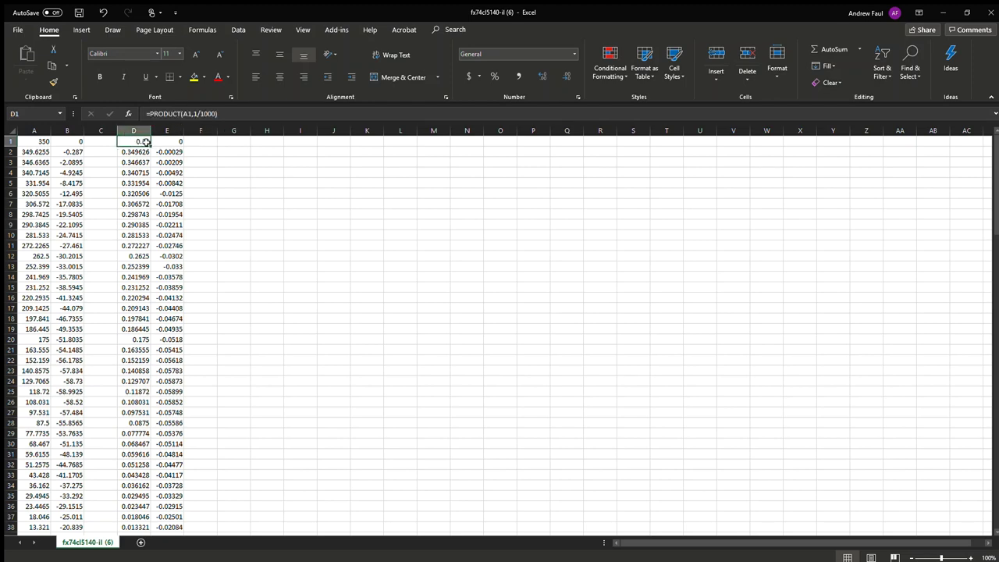
pyautogui.click(166, 141)
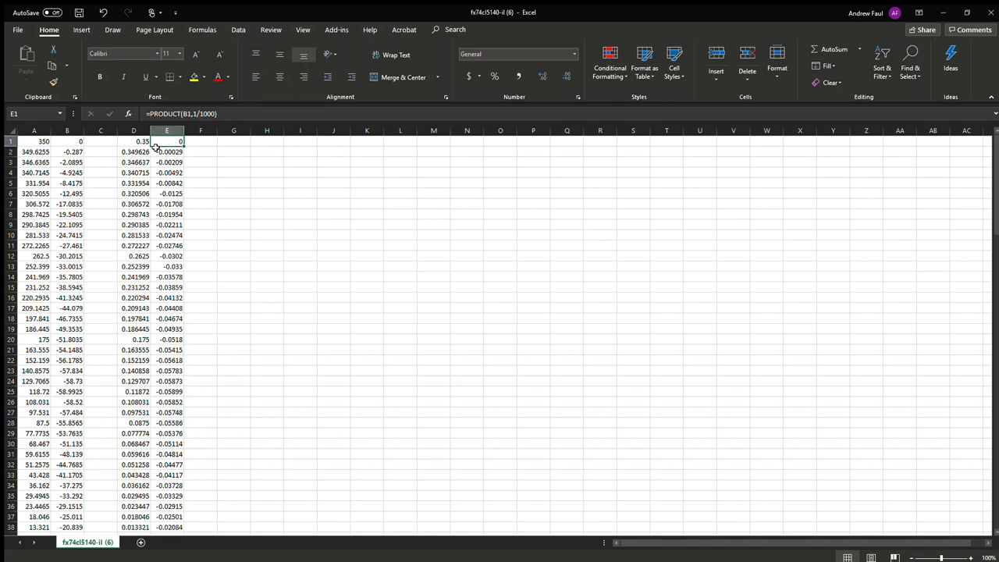
pyautogui.click(188, 142)
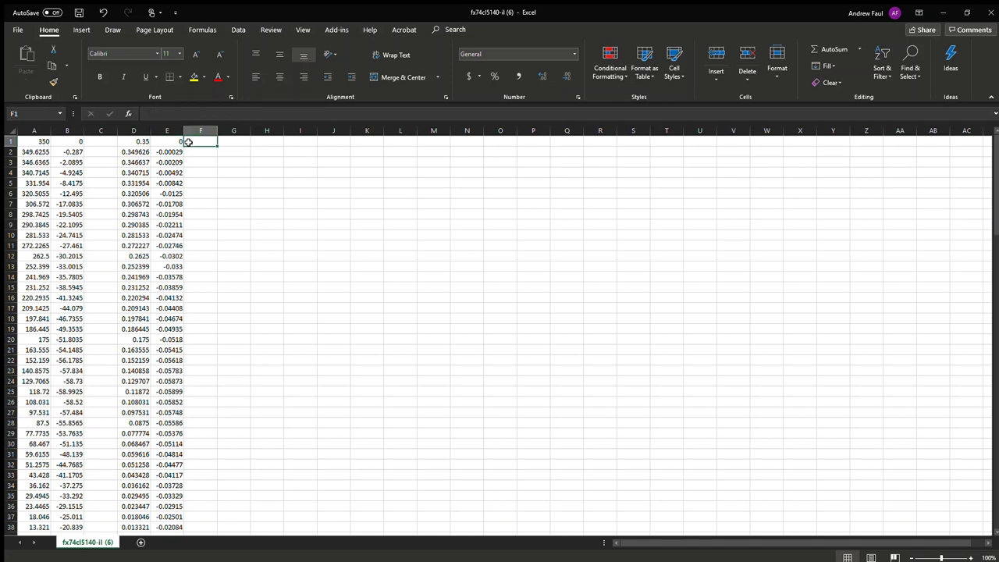
pyautogui.write('0')
pyautogui.hotkey('ctrl', 'Return')
pyautogui.moveTo(217, 147); pyautogui.dragTo(208, 518)
pyautogui.scroll(17, 243, 338)
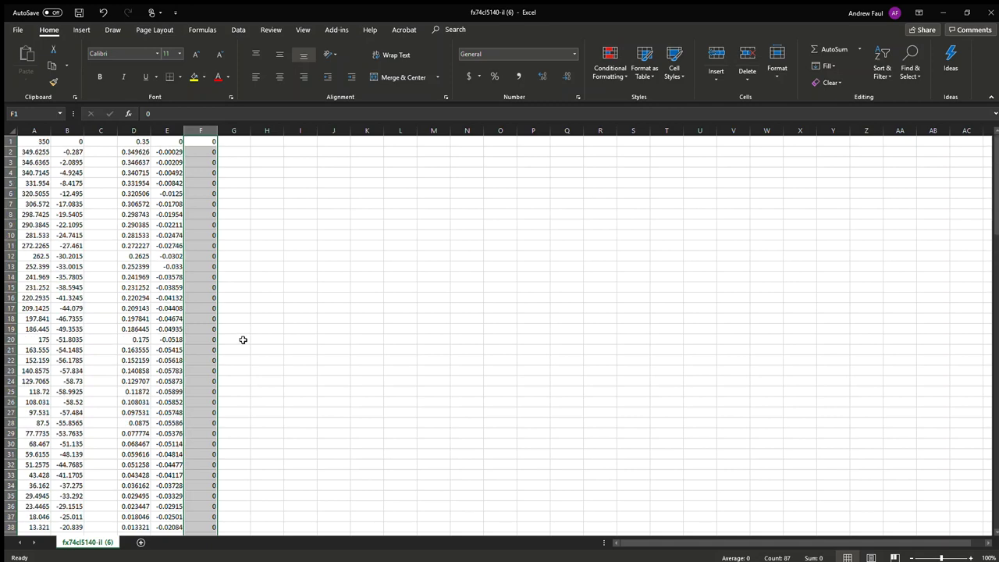
# - Select the converted coordinates D1:F87
pyautogui.click(243, 143)
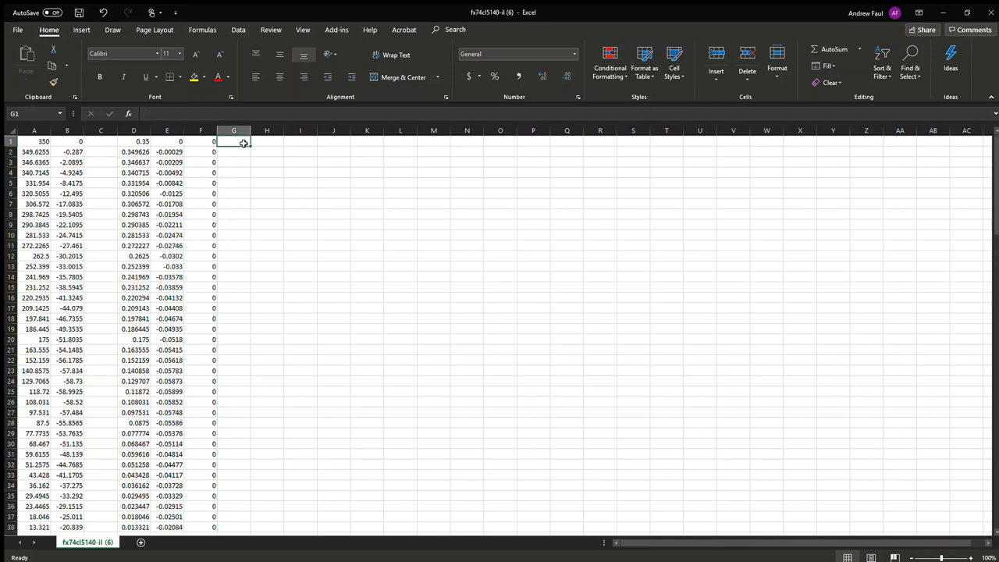
pyautogui.click(141, 140)
pyautogui.scroll(-15, 193, 256)
pyautogui.scroll(-13, 207, 317)
pyautogui.scroll(5, 207, 317)
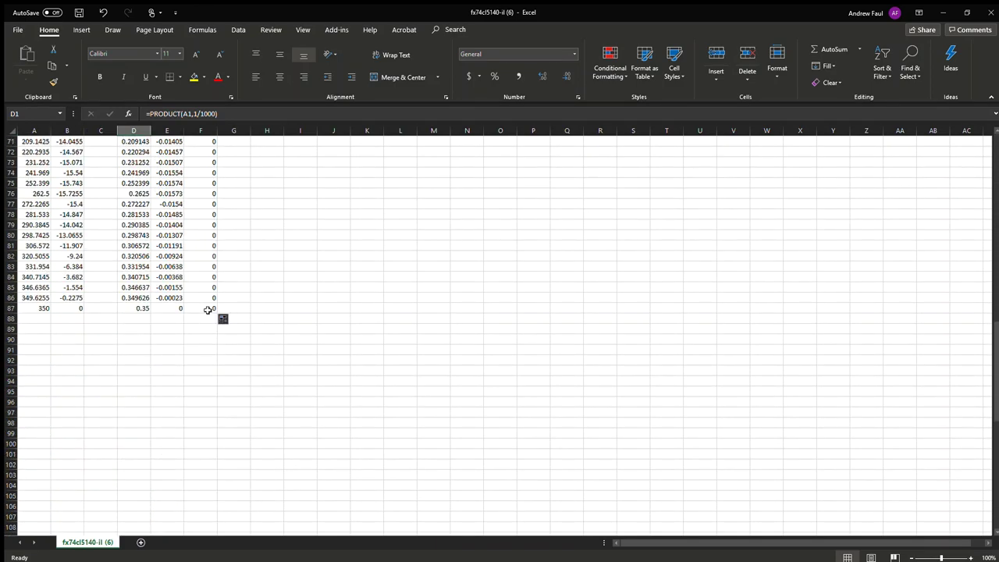
pyautogui.keyDown('shift'); pyautogui.click(208, 310); pyautogui.keyUp('shift')
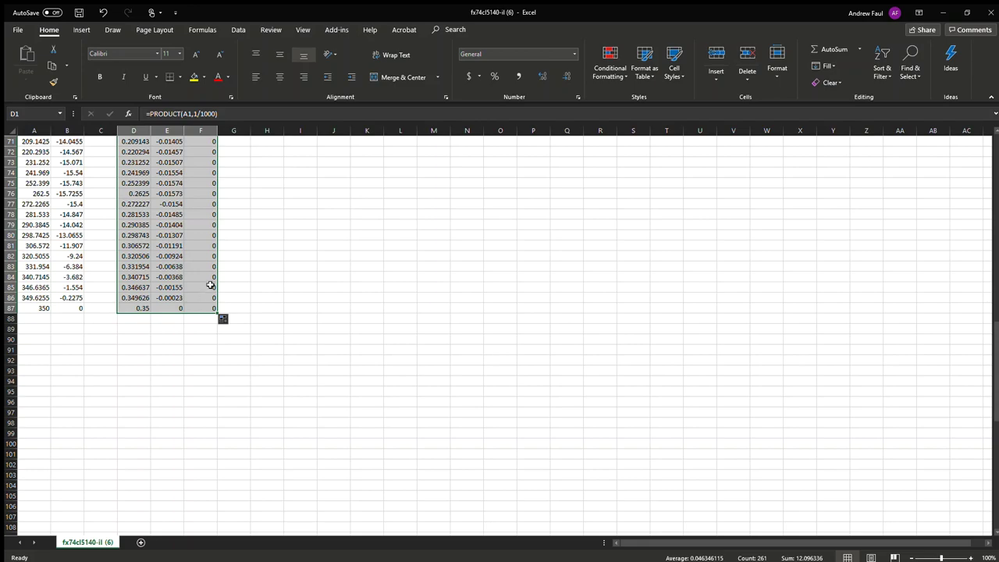
pyautogui.scroll(2, 170, 266)
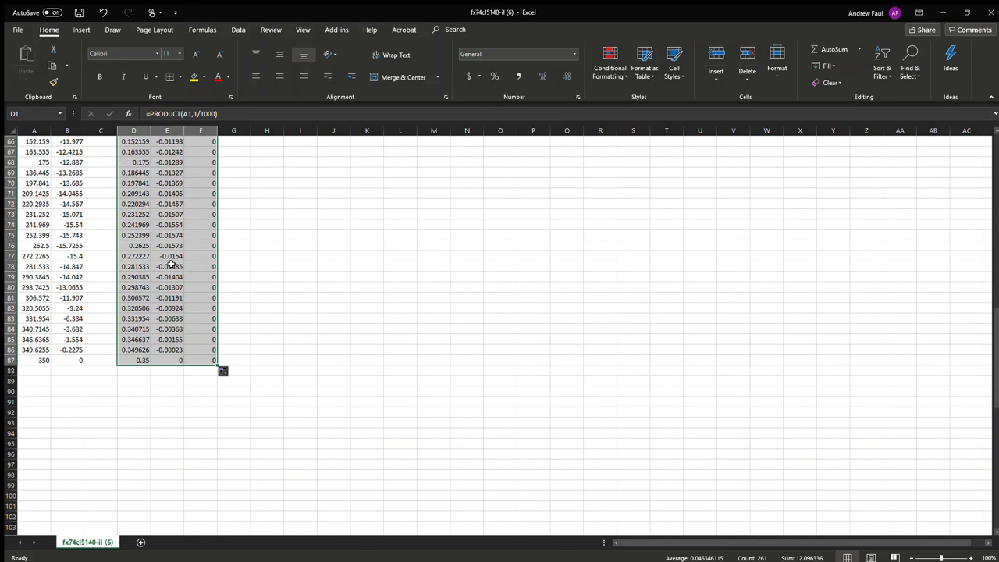
pyautogui.scroll(20, 170, 265)
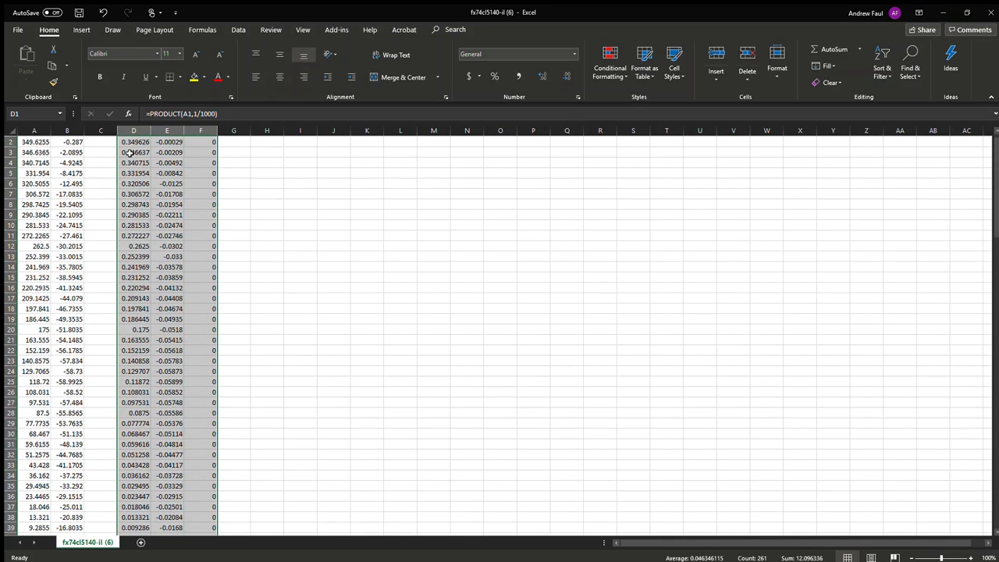
pyautogui.scroll(1, 130, 152)
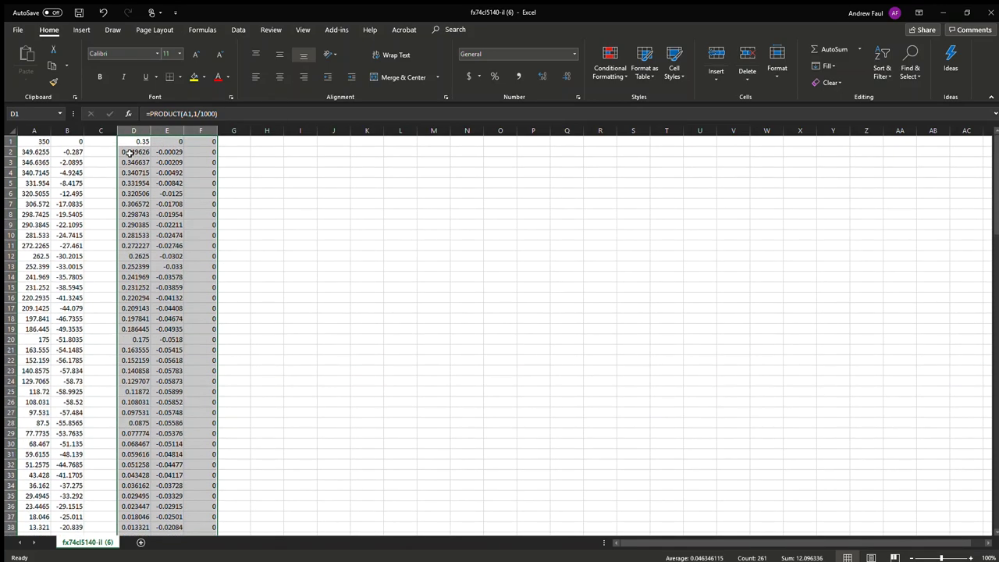
# - Select and copy the original coordinates A1:B87
pyautogui.click(30, 141)
pyautogui.scroll(-17, 95, 328)
pyautogui.scroll(-10, 86, 344)
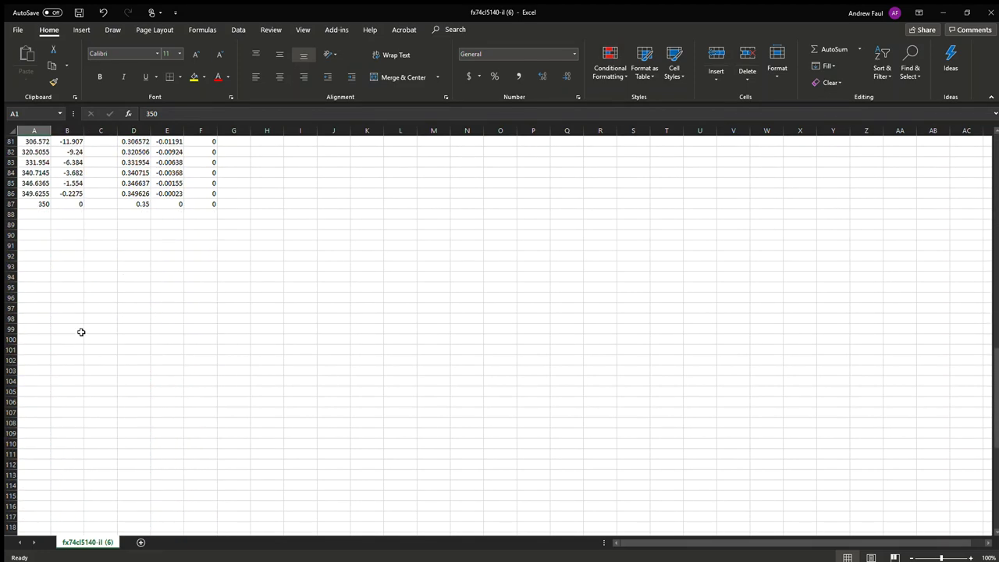
pyautogui.keyDown('shift'); pyautogui.click(65, 204); pyautogui.keyUp('shift')
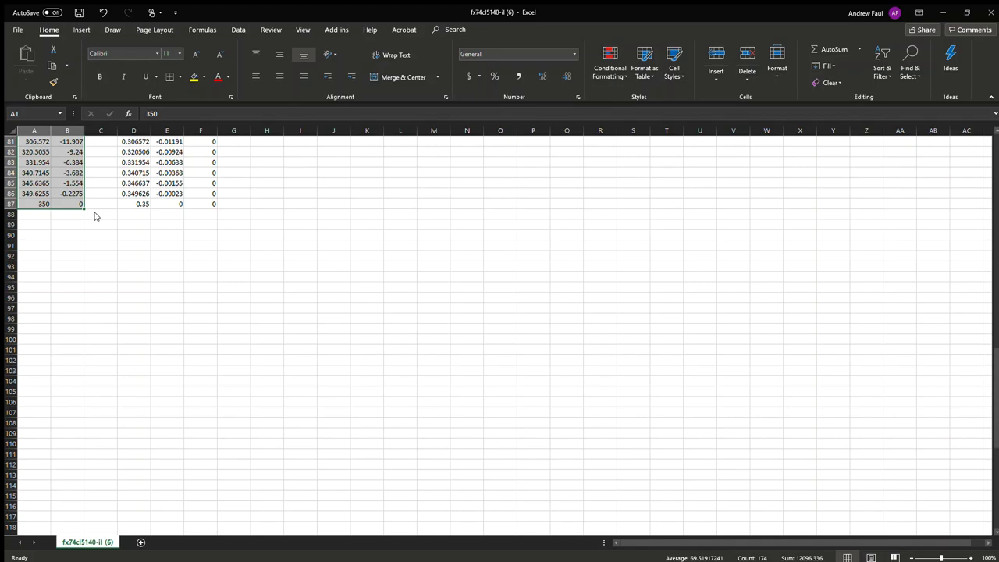
pyautogui.hotkey('ctrl', 'c')
pyautogui.scroll(18, 99, 216)
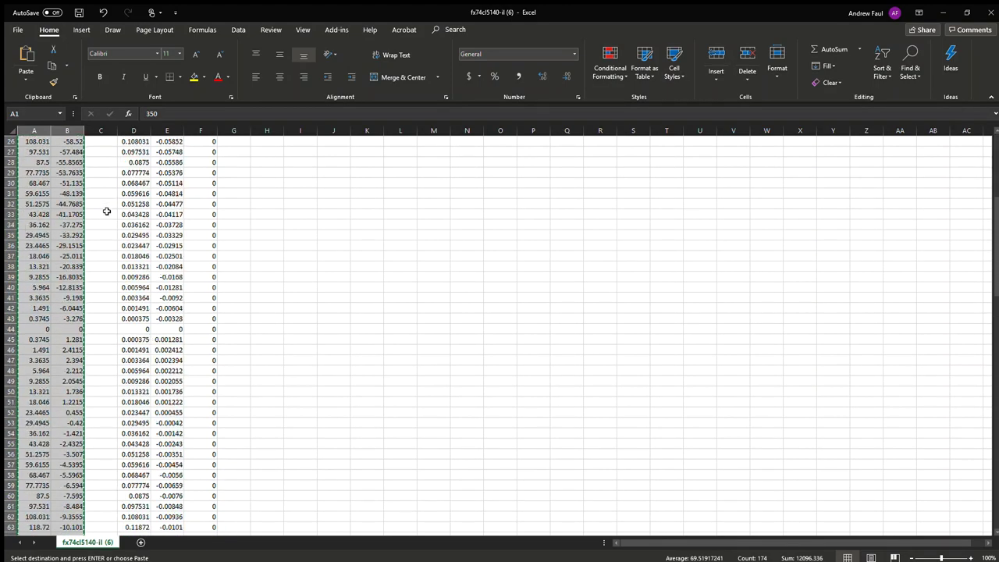
pyautogui.scroll(-10, 107, 210)
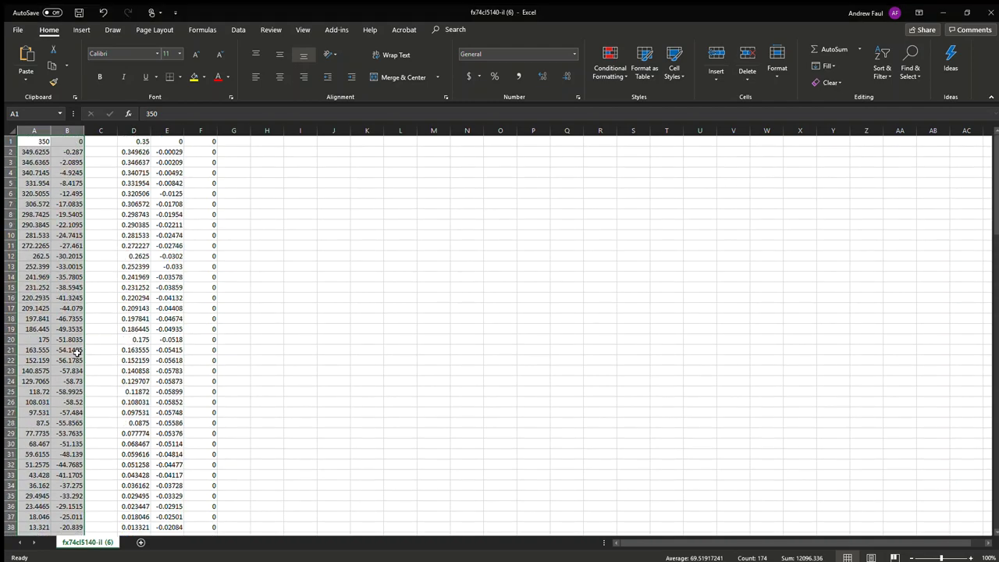
# - Undo the accidental deletion of columns A and B that broke the formulas with #REF!
pyautogui.hotkey('ctrl', '-')
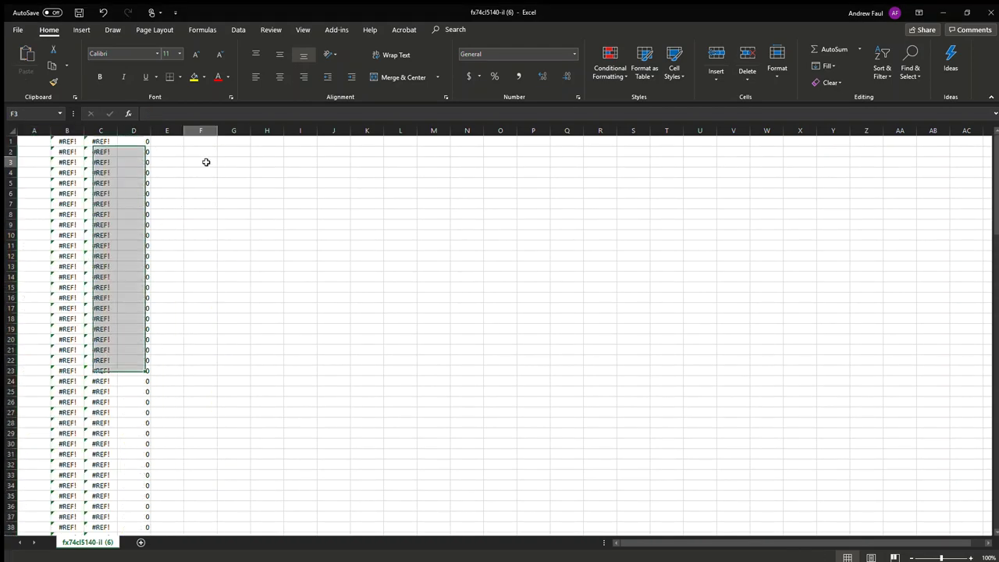
pyautogui.click(200, 157)
pyautogui.click(67, 142)
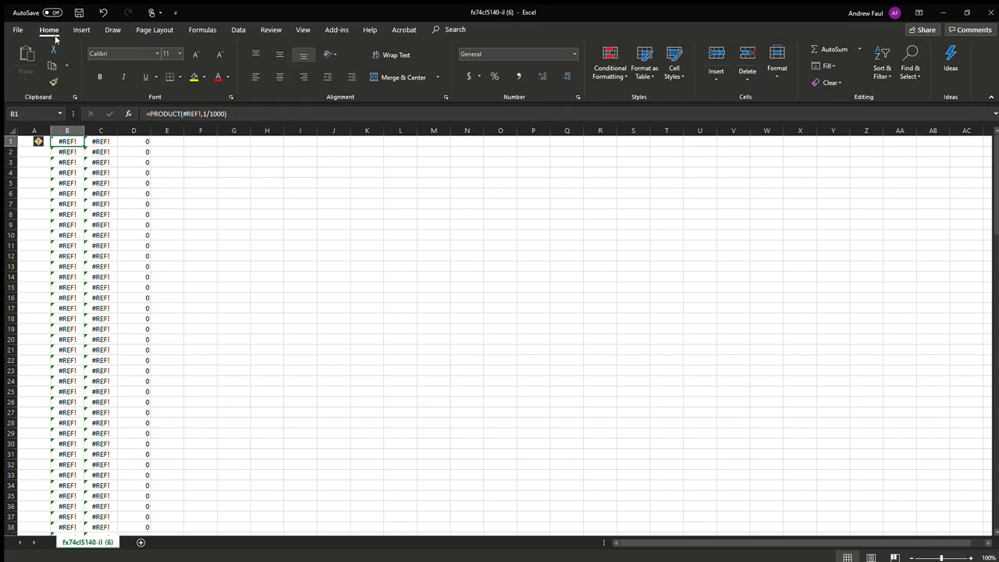
pyautogui.hotkey('ctrl', 'z')
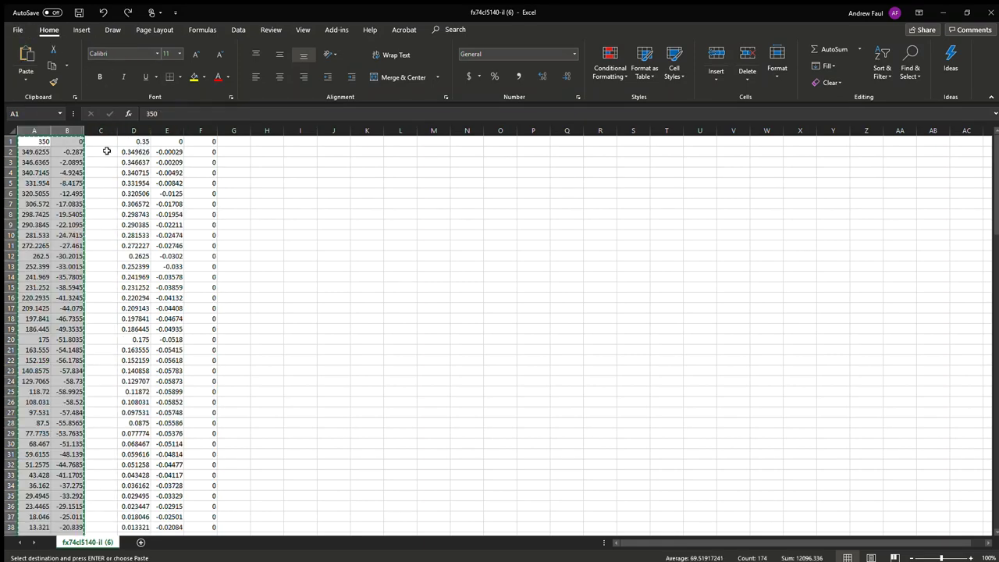
pyautogui.click(253, 195)
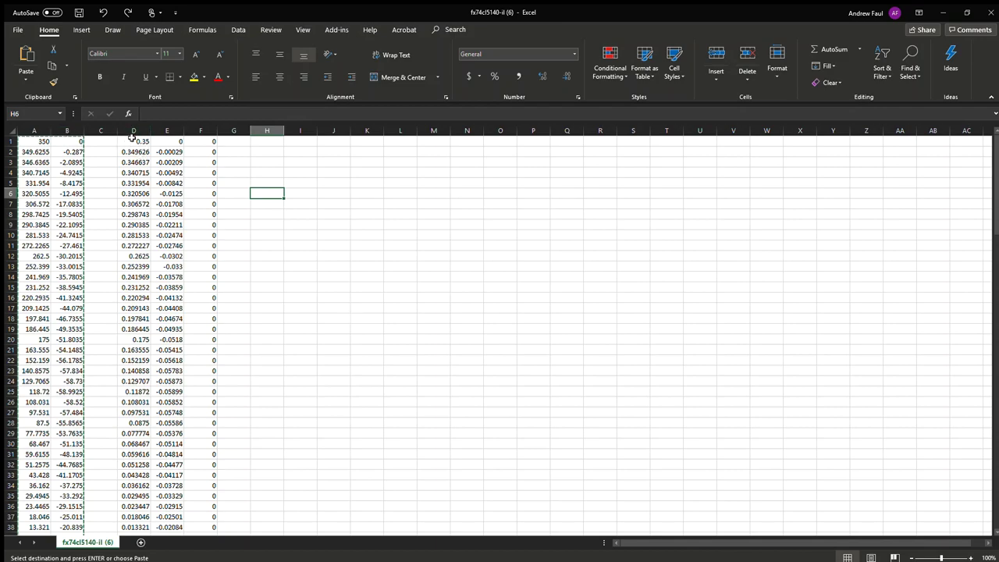
pyautogui.scroll(-20, 207, 239)
pyautogui.scroll(20, 210, 433)
# - Save the workbook as a new CSV (Comma delimited) file in Downloads
pyautogui.click(17, 29)
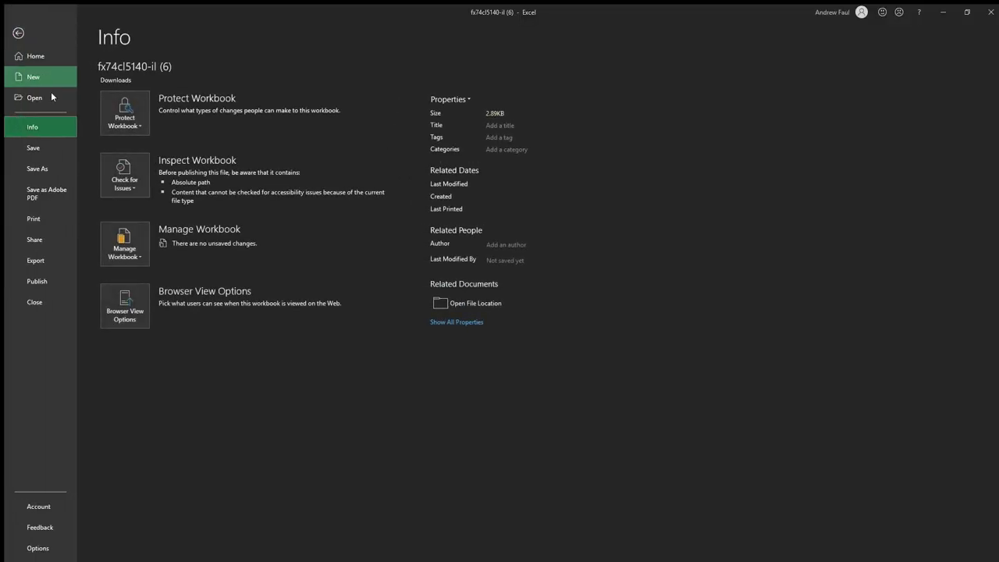
pyautogui.click(61, 168)
pyautogui.click(356, 96)
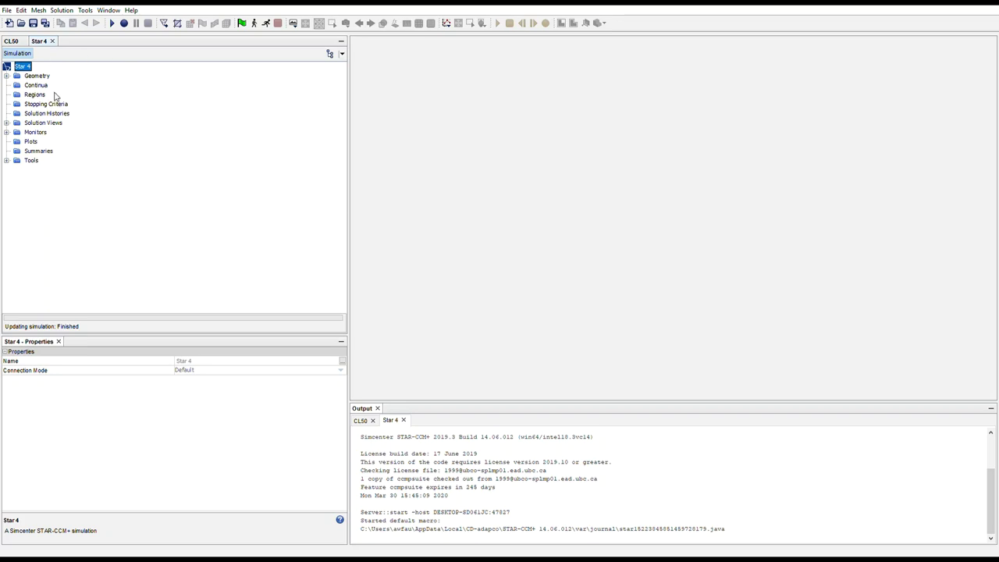
# - Create 3D-CAD Model 1 under Geometry and import the airfoil points as Sketch 1
pyautogui.click(7, 76)
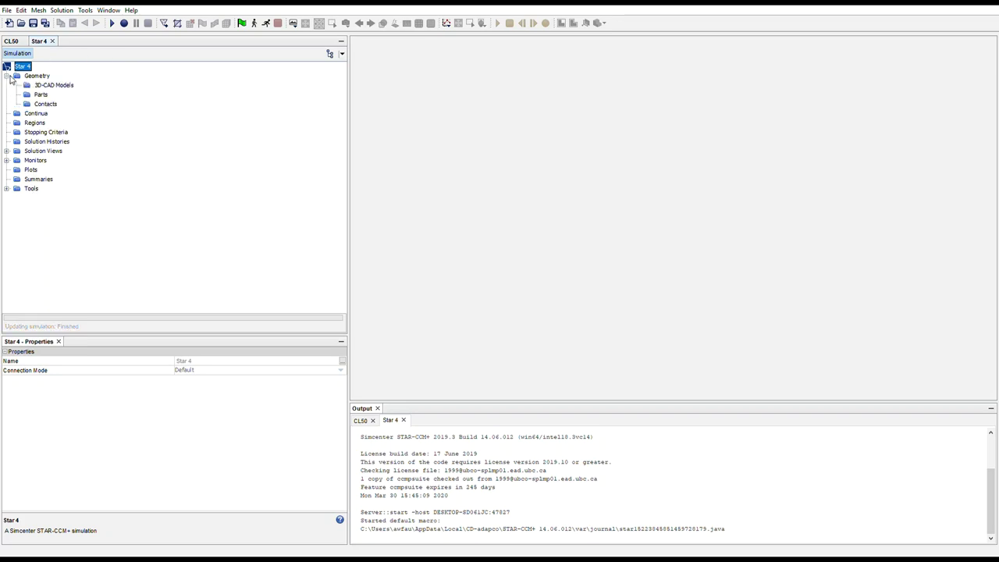
pyautogui.click(50, 86)
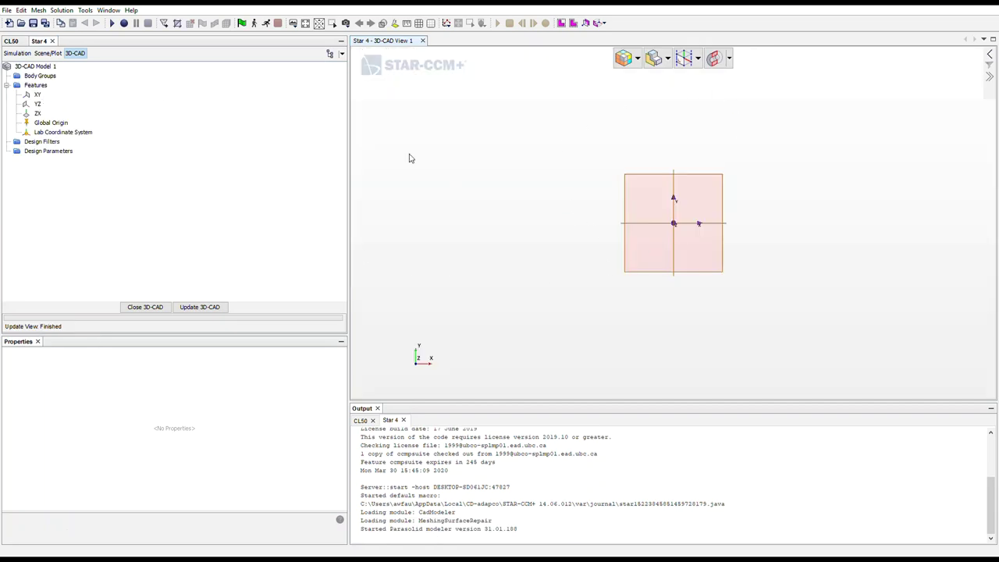
pyautogui.click(32, 68)
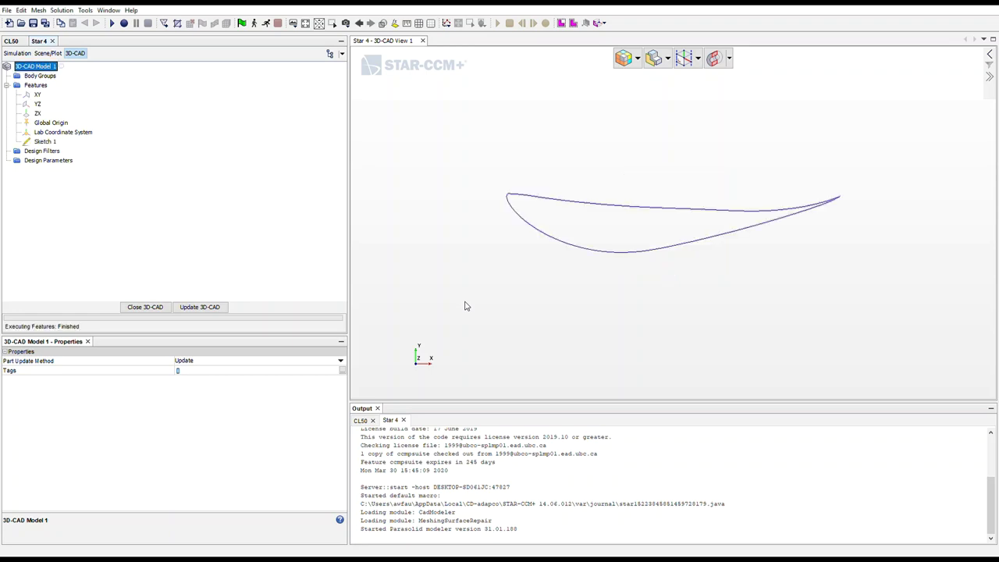
pyautogui.scroll(-5, 689, 125)
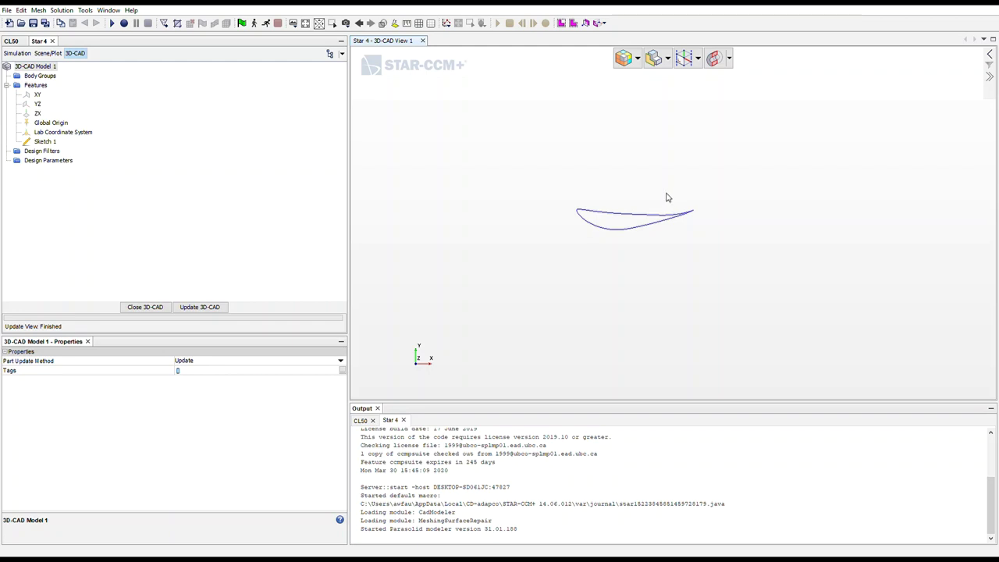
# - Draw a rectangle around the airfoil on the XY plane as Sketch 2
pyautogui.click(37, 94)
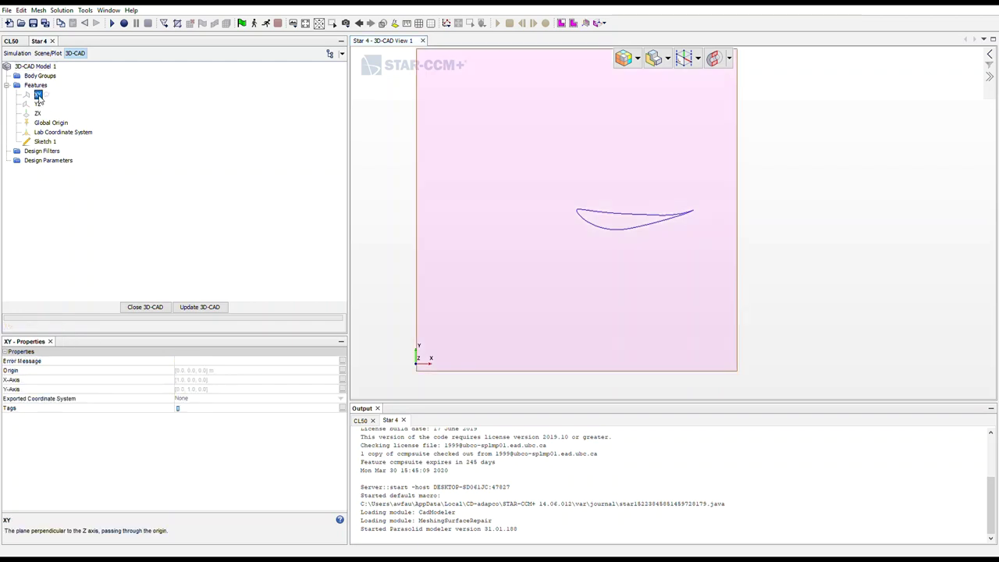
pyautogui.click(41, 94)
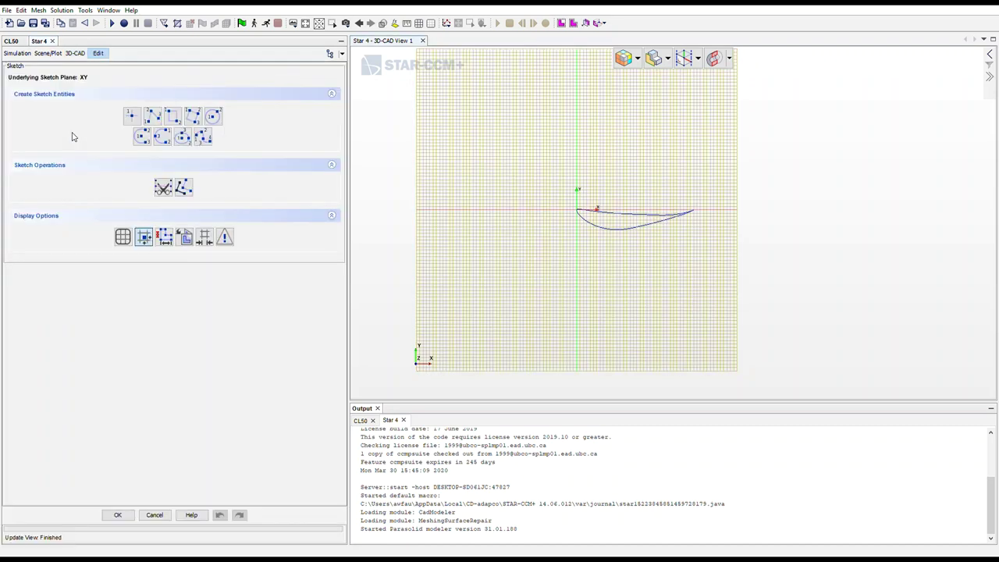
pyautogui.click(173, 117)
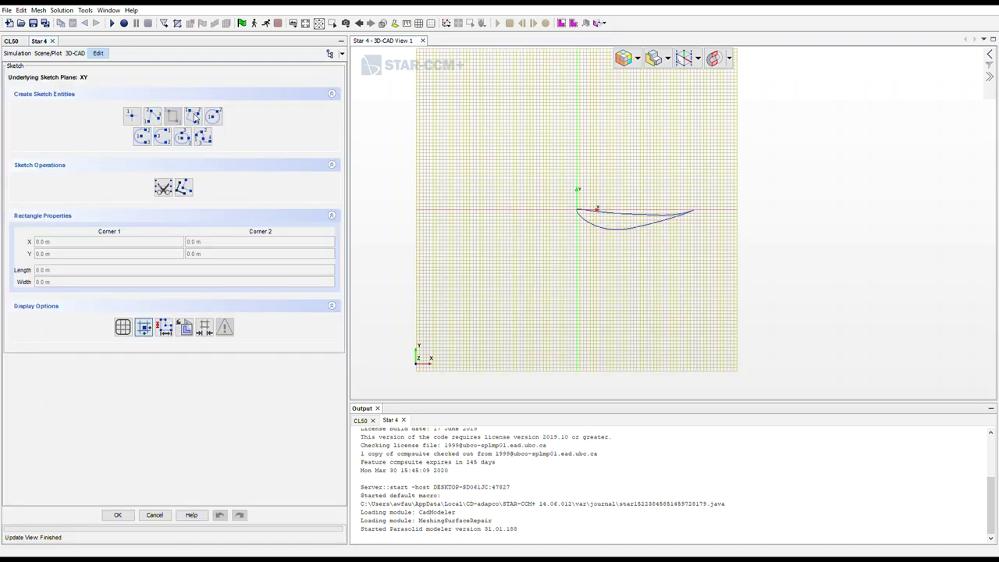
pyautogui.click(477, 307)
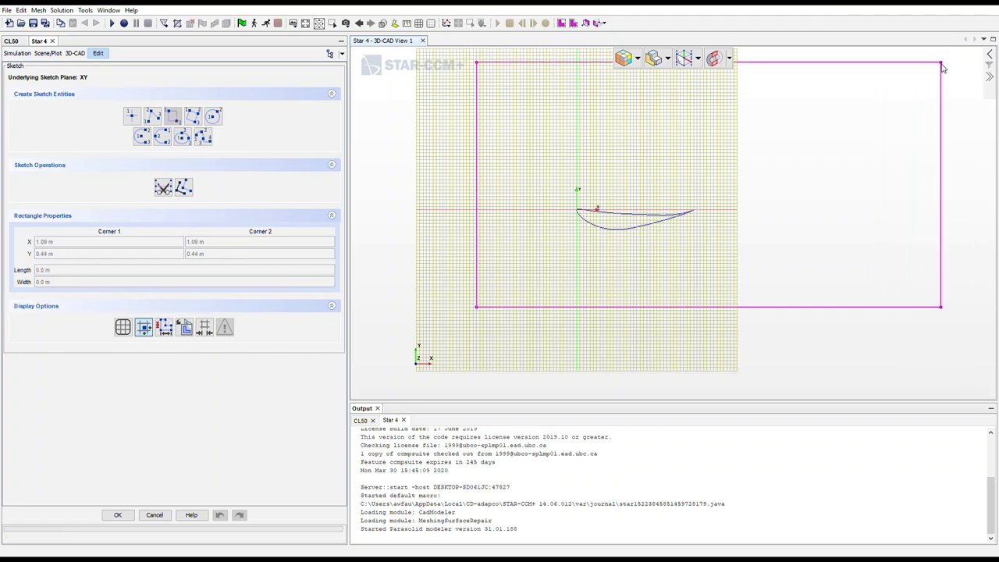
pyautogui.click(942, 70)
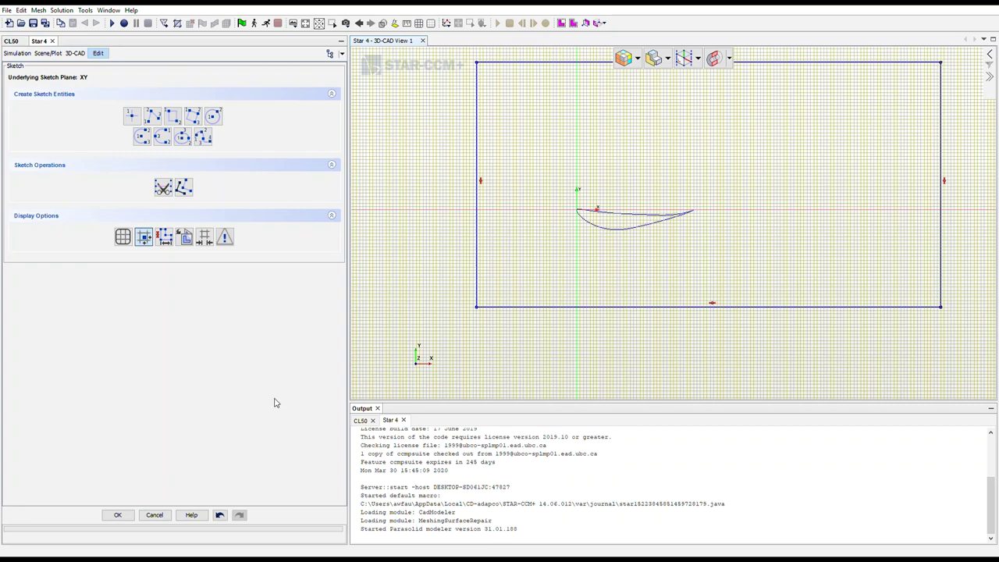
pyautogui.click(117, 515)
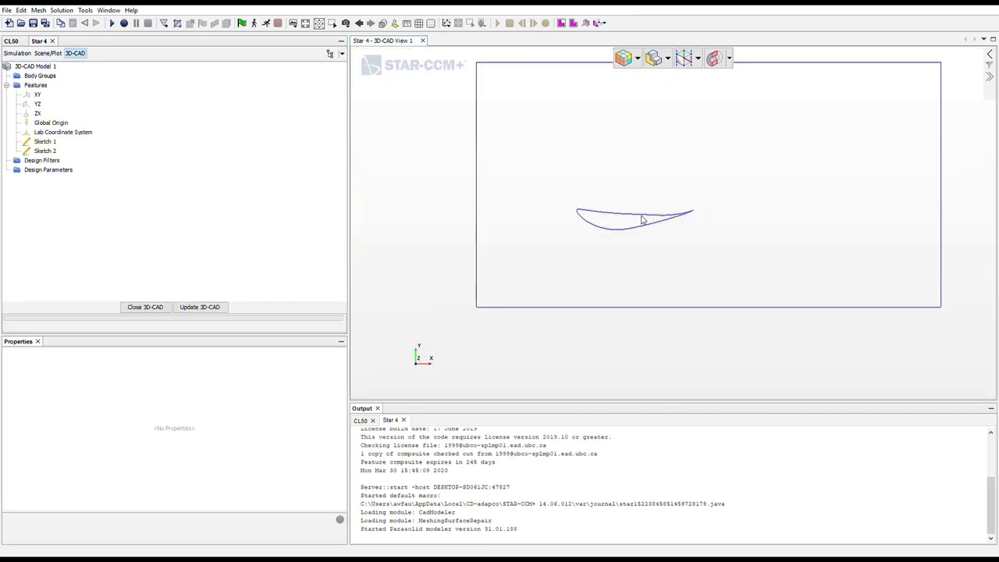
# - Extrude the airfoil Sketch 1 by 0.1 m with Body Interaction set to None
pyautogui.click(44, 142)
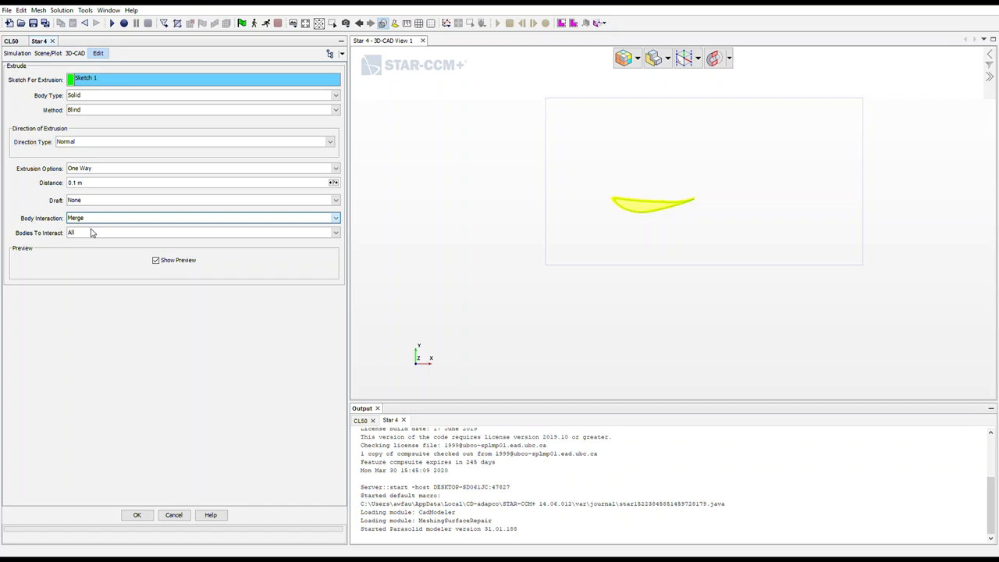
pyautogui.press('Up')
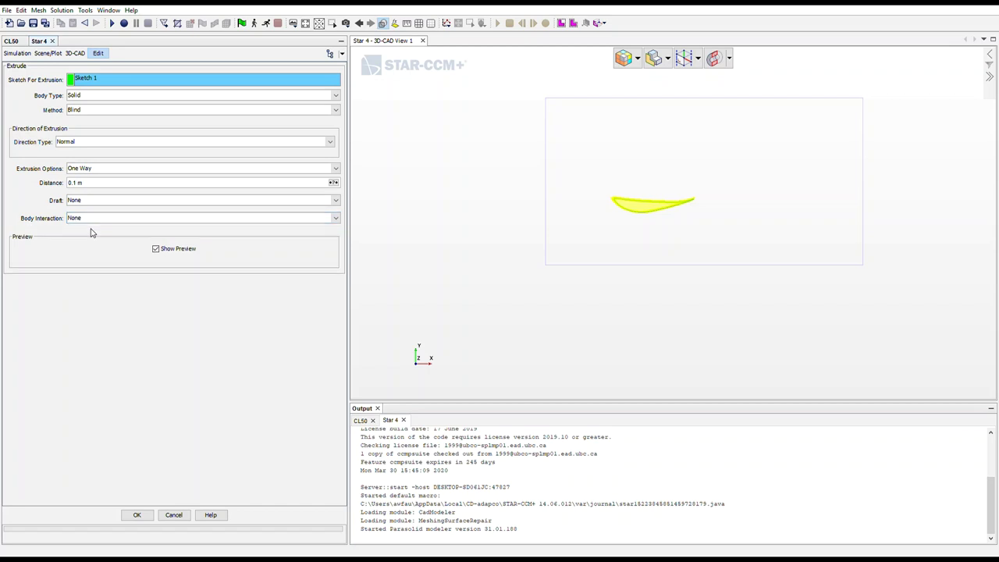
pyautogui.click(138, 516)
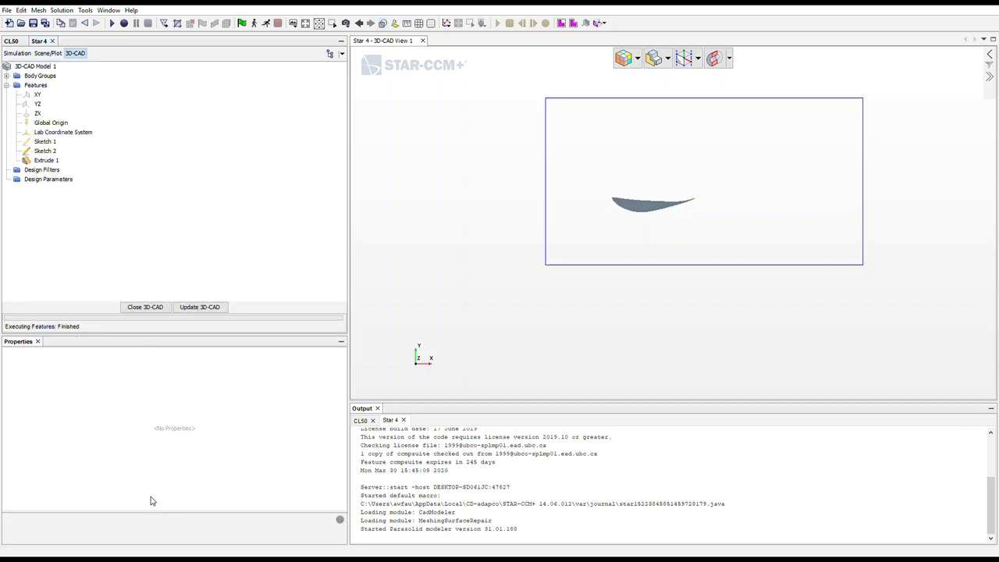
# - Extrude the rectangle Sketch 2 by 0.1 m with Body Interaction None as Extrude 2
pyautogui.click(45, 150)
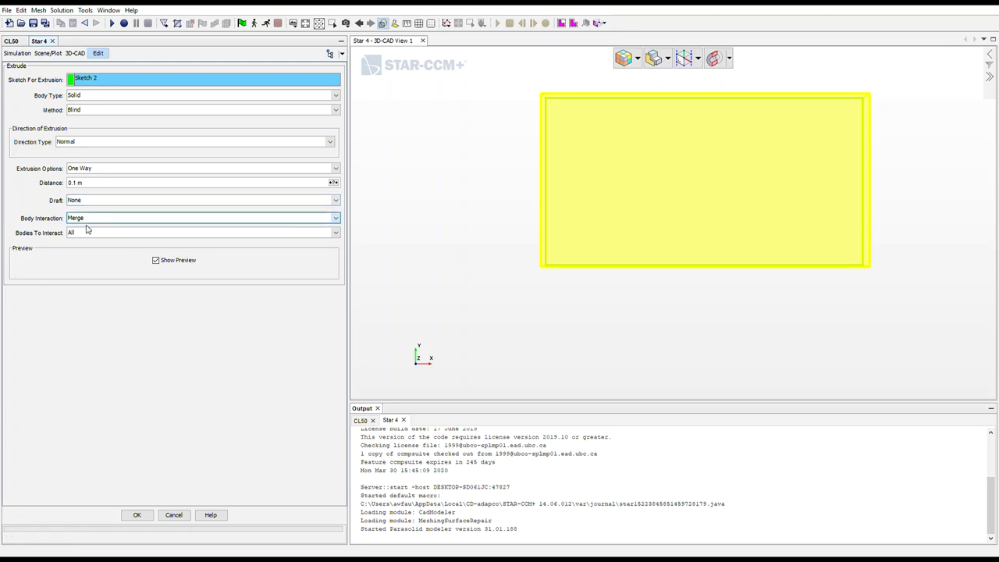
pyautogui.press('Up')
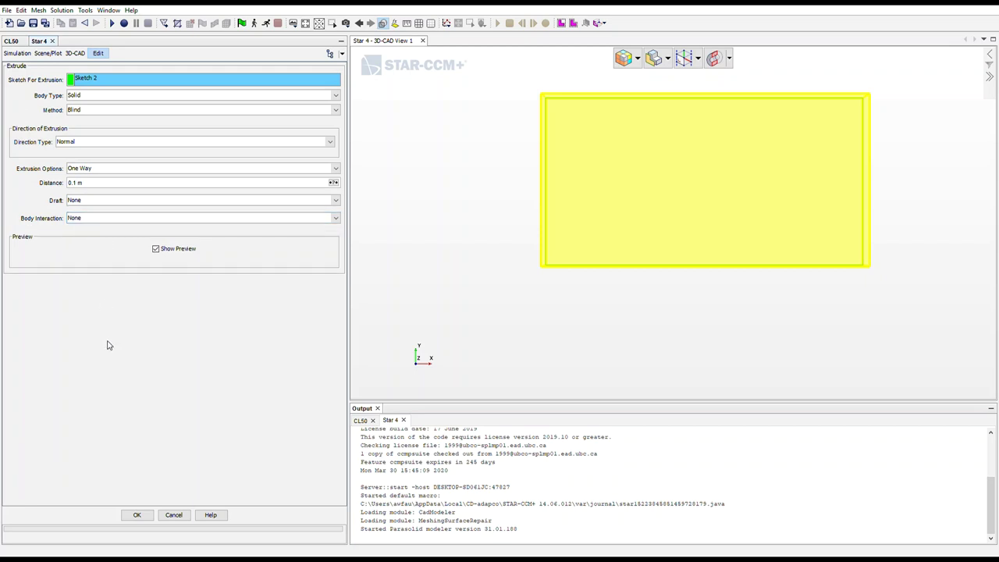
pyautogui.click(136, 516)
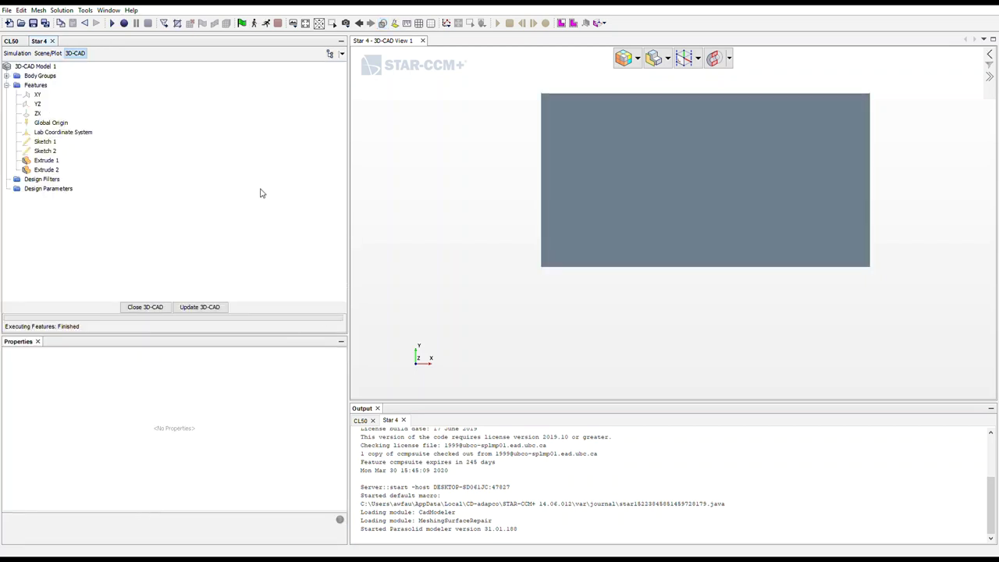
pyautogui.moveTo(458, 183)
pyautogui.mouseDown()
pyautogui.moveTo(542, 192)
pyautogui.moveTo(528, 252)
pyautogui.moveTo(573, 238)
pyautogui.moveTo(556, 262)
pyautogui.moveTo(608, 209)
pyautogui.mouseUp()
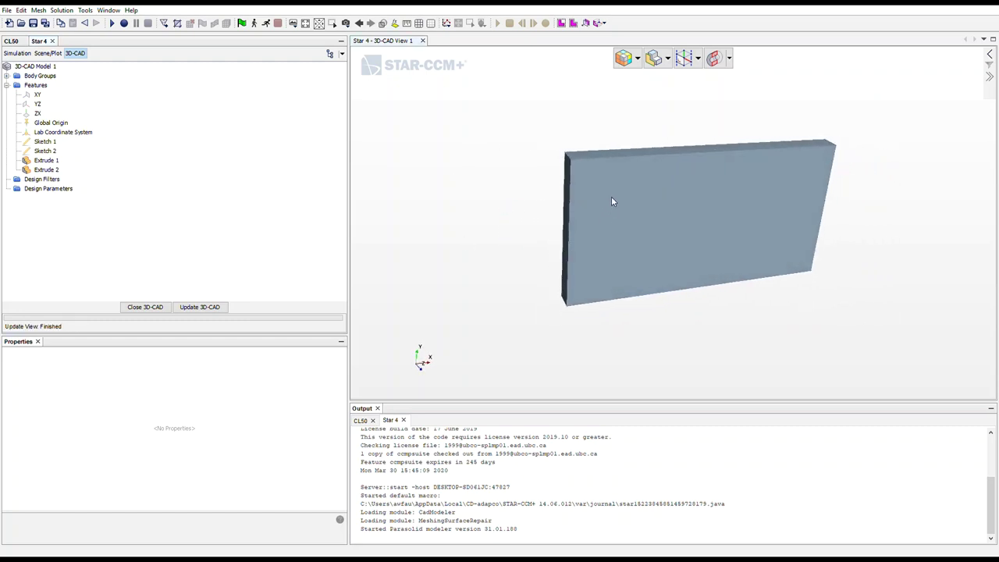
pyautogui.moveTo(507, 189)
pyautogui.mouseDown()
pyautogui.moveTo(506, 203)
pyautogui.moveTo(635, 226)
pyautogui.moveTo(690, 204)
pyautogui.moveTo(711, 223)
pyautogui.moveTo(491, 162)
pyautogui.mouseUp()
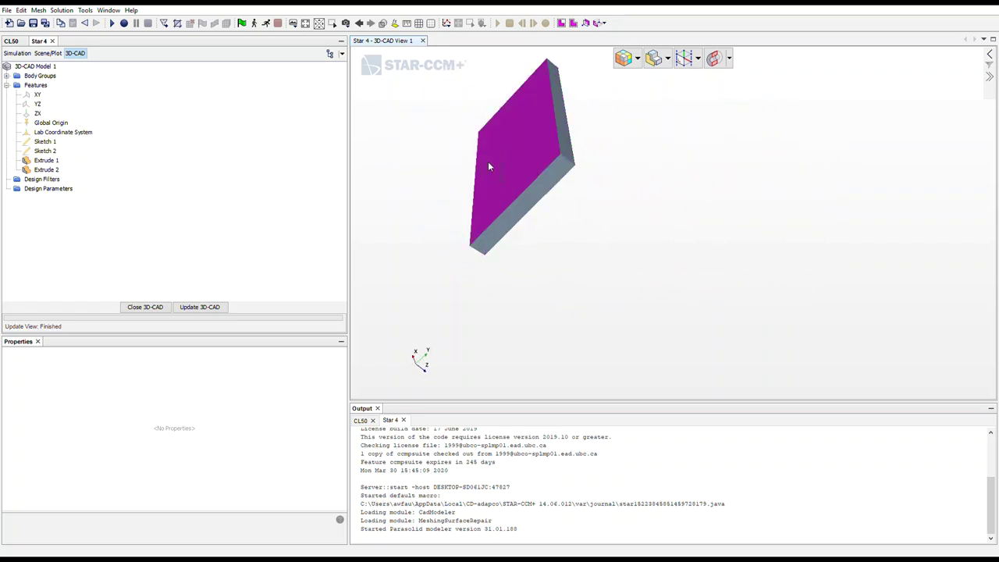
pyautogui.moveTo(594, 246)
pyautogui.mouseDown()
pyautogui.moveTo(563, 256)
pyautogui.moveTo(502, 221)
pyautogui.moveTo(565, 208)
pyautogui.mouseUp()
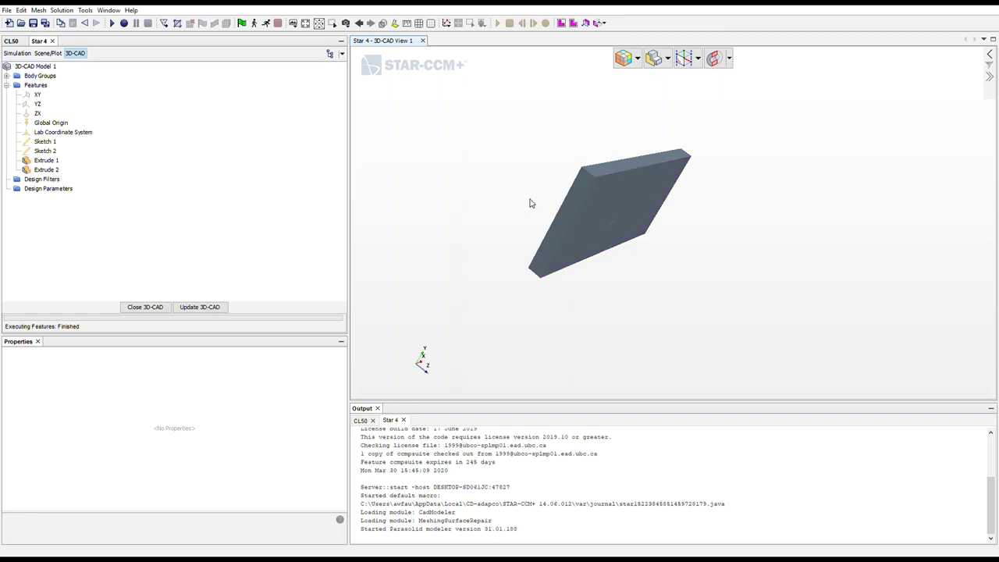
pyautogui.moveTo(530, 202); pyautogui.dragTo(567, 192)
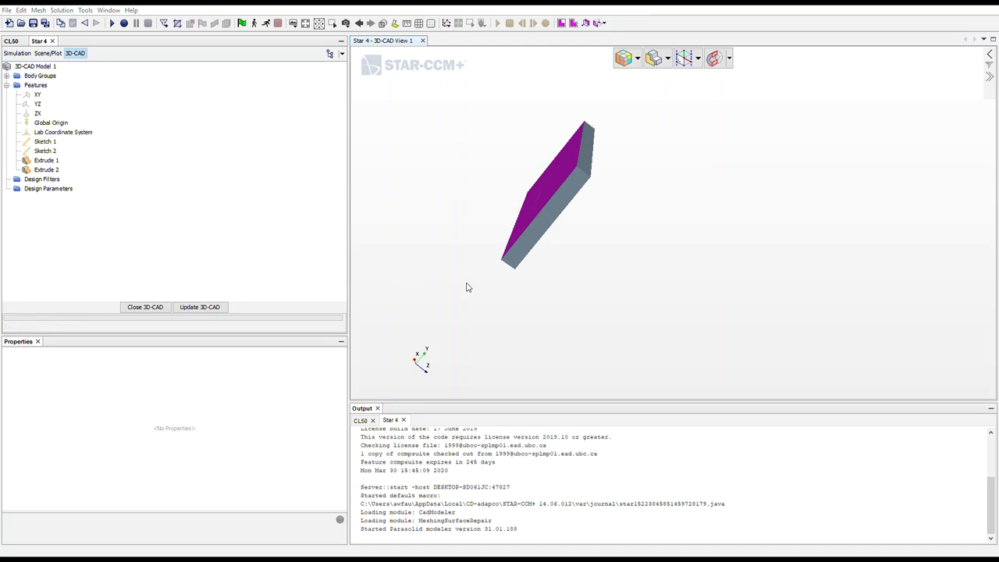
pyautogui.moveTo(633, 286)
pyautogui.mouseDown()
pyautogui.moveTo(534, 250)
pyautogui.moveTo(640, 280)
pyautogui.moveTo(879, 238)
pyautogui.moveTo(717, 209)
pyautogui.moveTo(733, 195)
pyautogui.mouseUp()
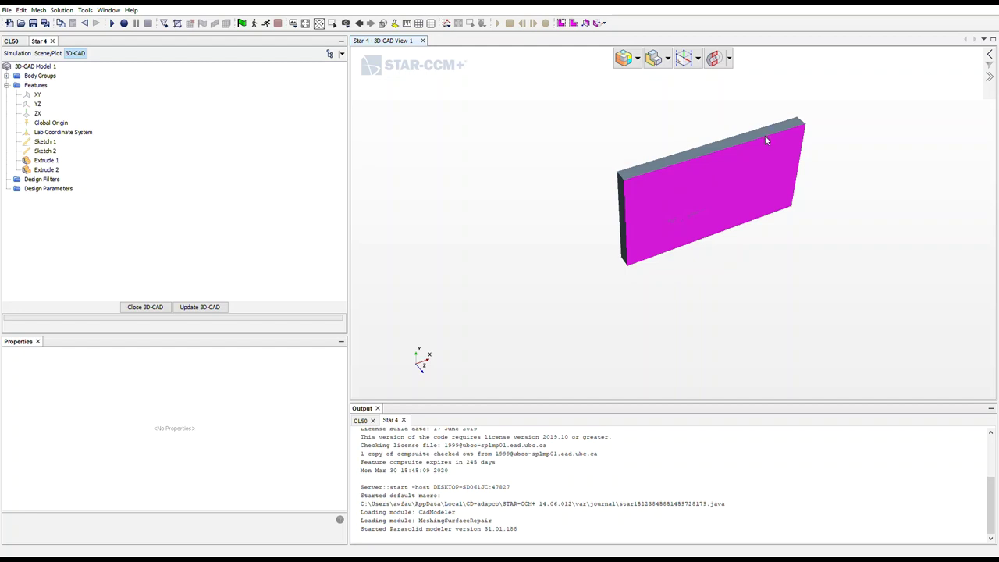
pyautogui.moveTo(765, 140); pyautogui.dragTo(698, 225)
pyautogui.moveTo(709, 330); pyautogui.dragTo(559, 281)
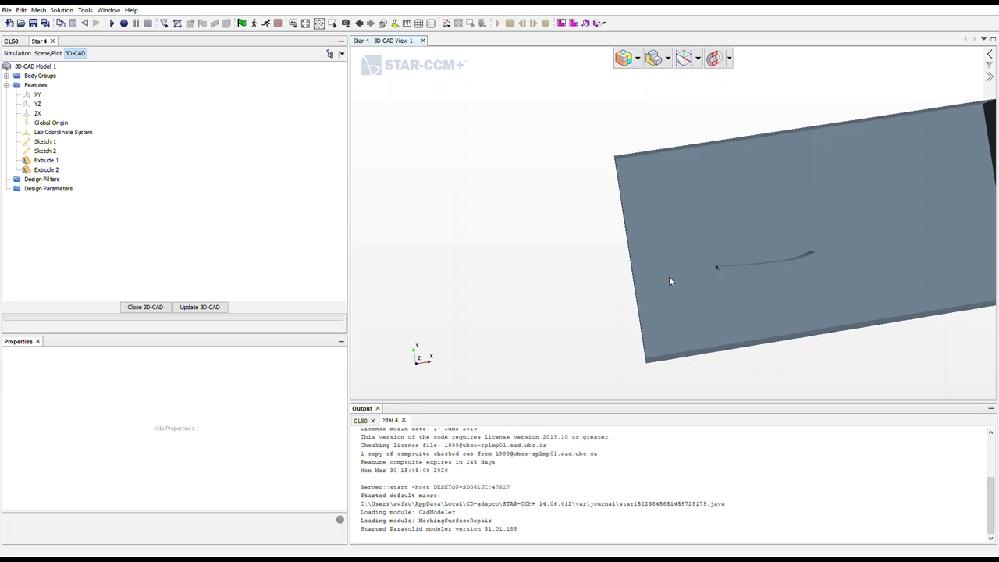
pyautogui.moveTo(548, 255); pyautogui.dragTo(603, 249)
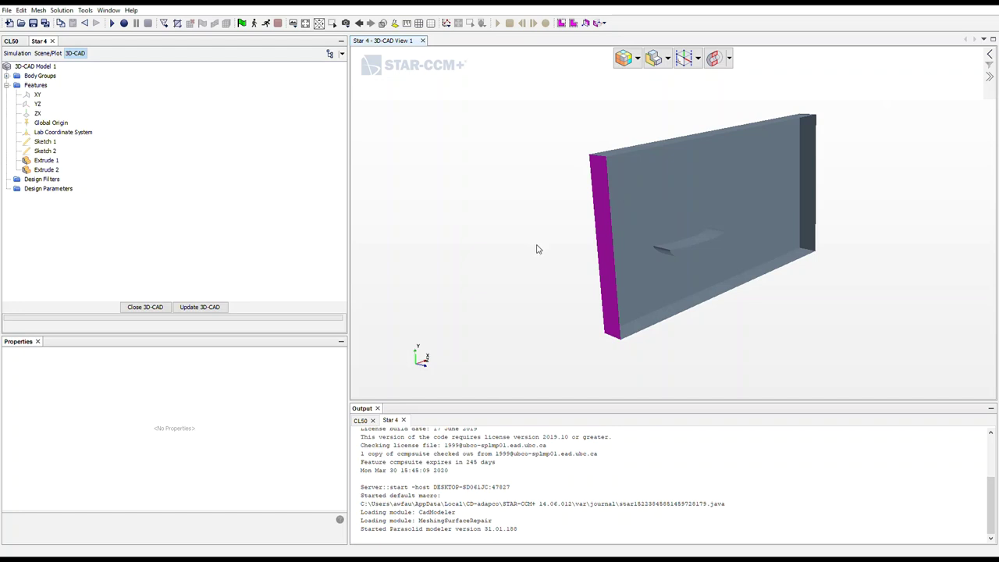
pyautogui.moveTo(814, 176); pyautogui.dragTo(814, 172)
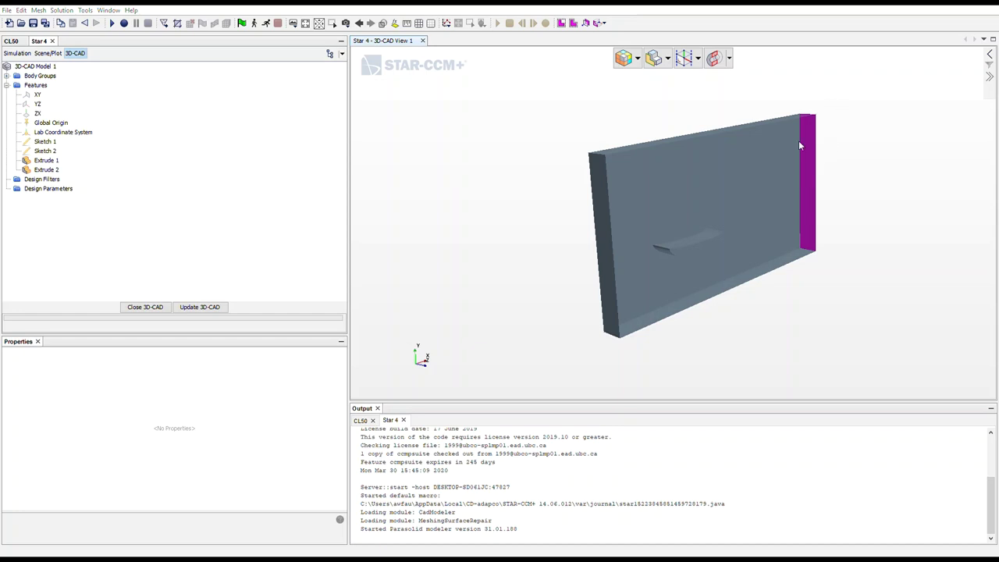
pyautogui.click(685, 246)
# - Identify Body 1 as the airfoil under Body Groups and begin rotating it
pyautogui.click(6, 76)
pyautogui.click(26, 85)
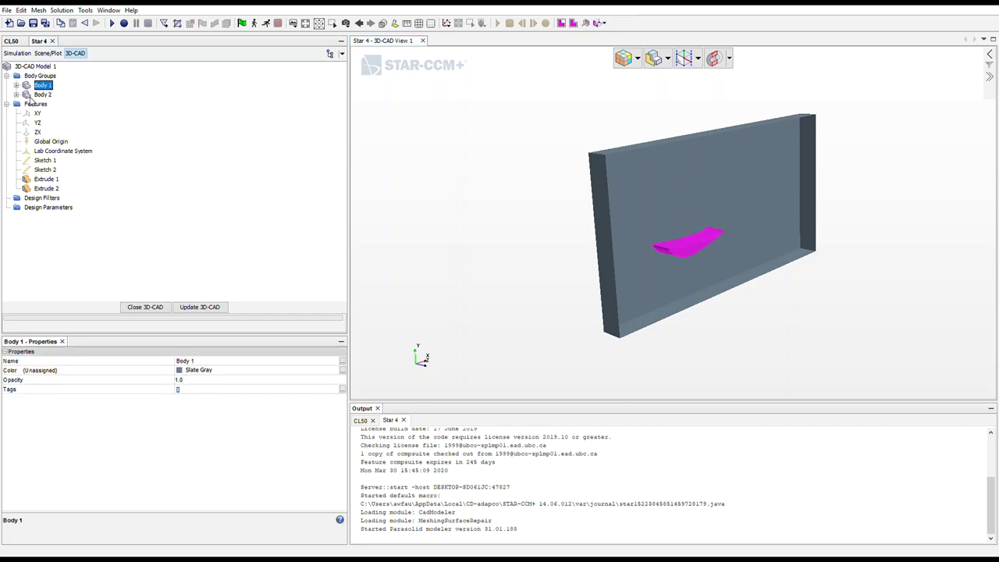
pyautogui.click(29, 95)
pyautogui.click(31, 86)
pyautogui.click(31, 104)
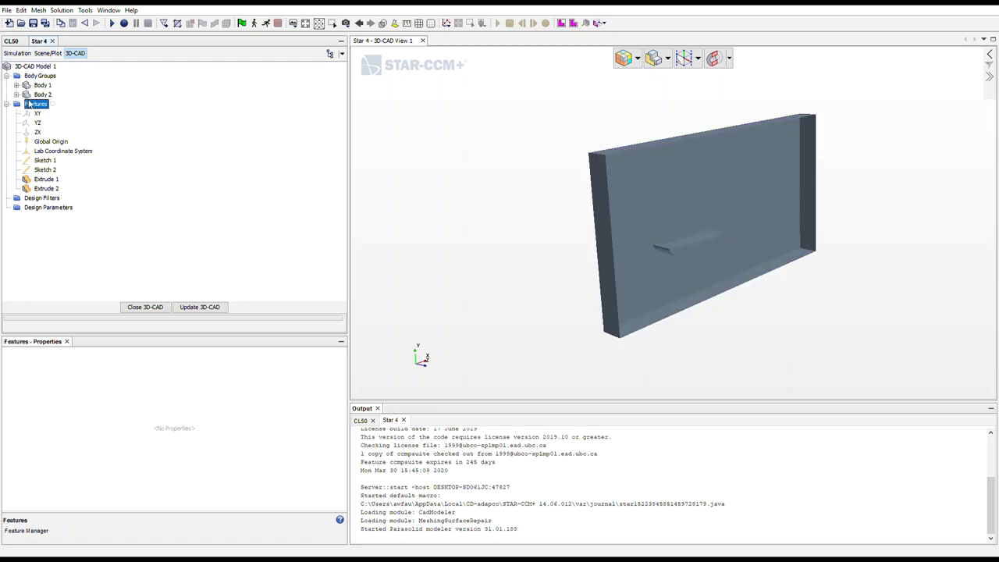
pyautogui.click(33, 94)
pyautogui.click(36, 77)
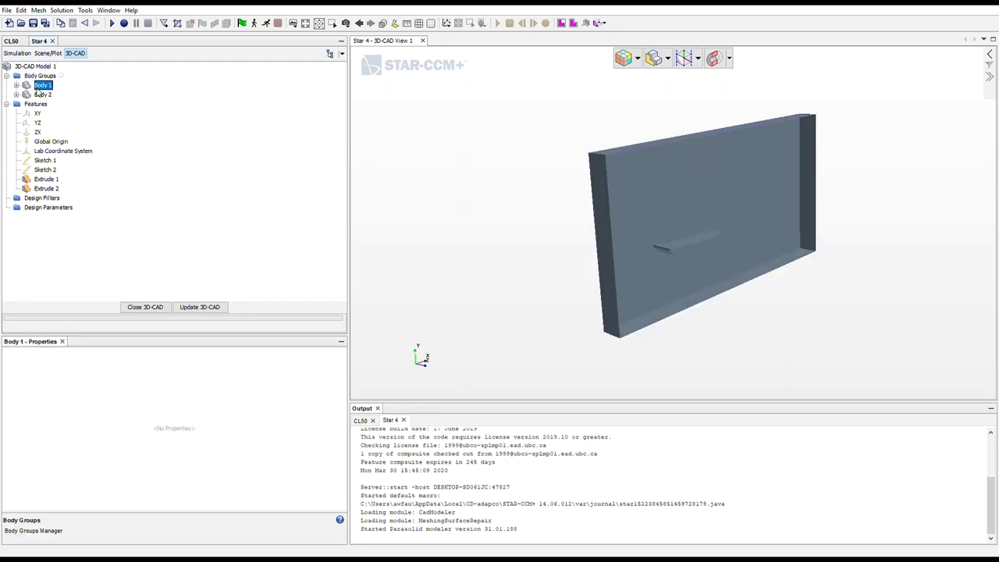
pyautogui.click(36, 85)
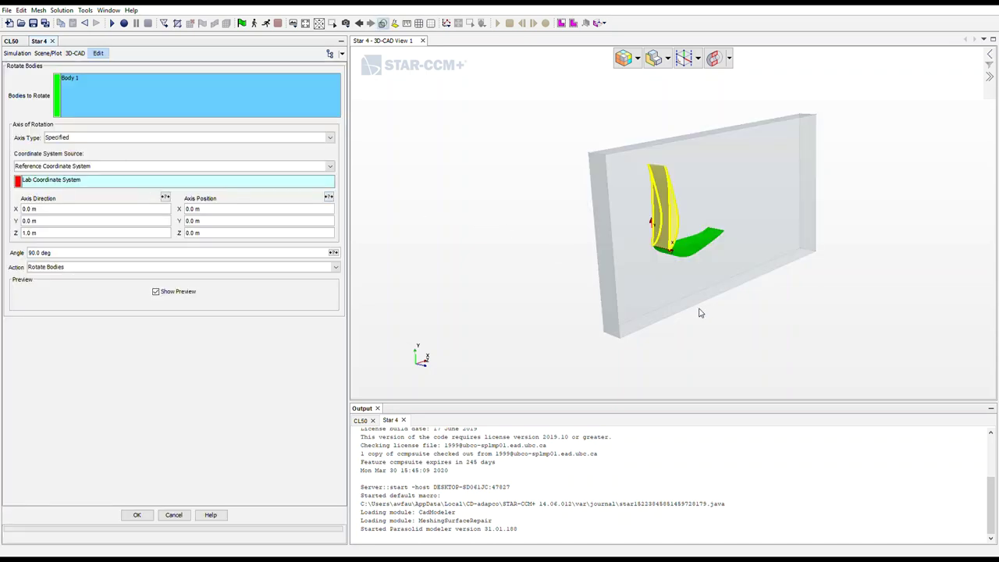
pyautogui.moveTo(698, 309); pyautogui.dragTo(622, 289, button='middle')
pyautogui.moveTo(622, 289); pyautogui.dragTo(696, 302)
pyautogui.moveTo(465, 197); pyautogui.dragTo(516, 199)
pyautogui.scroll(5, 516, 199)
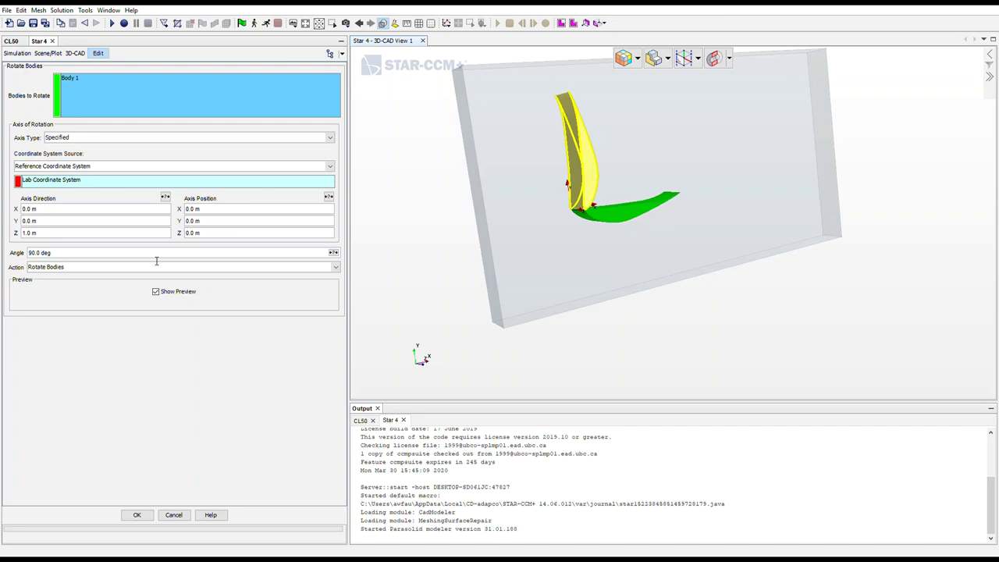
# - Rotate Body 1 by 8.0 deg about the Z axis
pyautogui.click(308, 253)
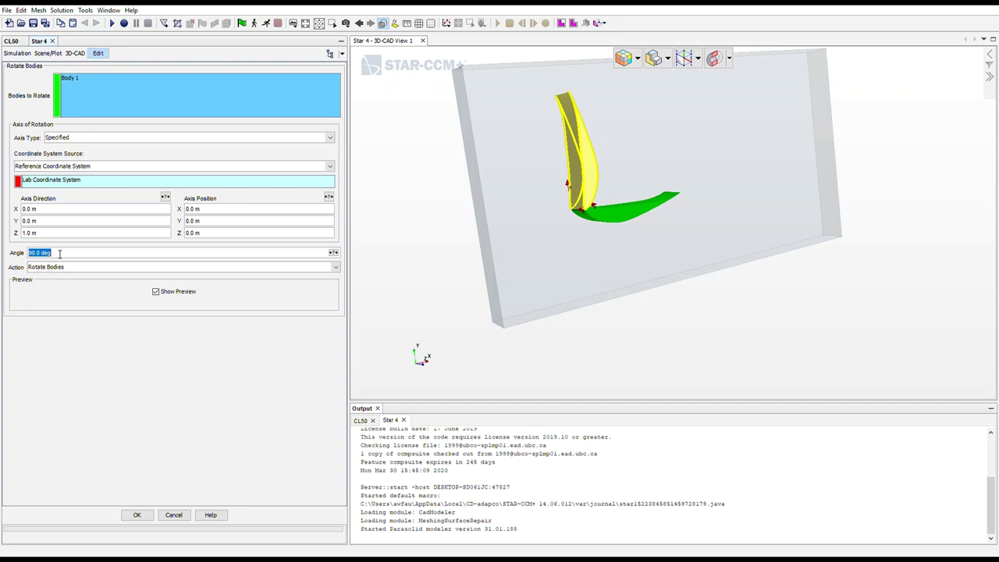
pyautogui.write('8.0 deg')
pyautogui.press('Return')
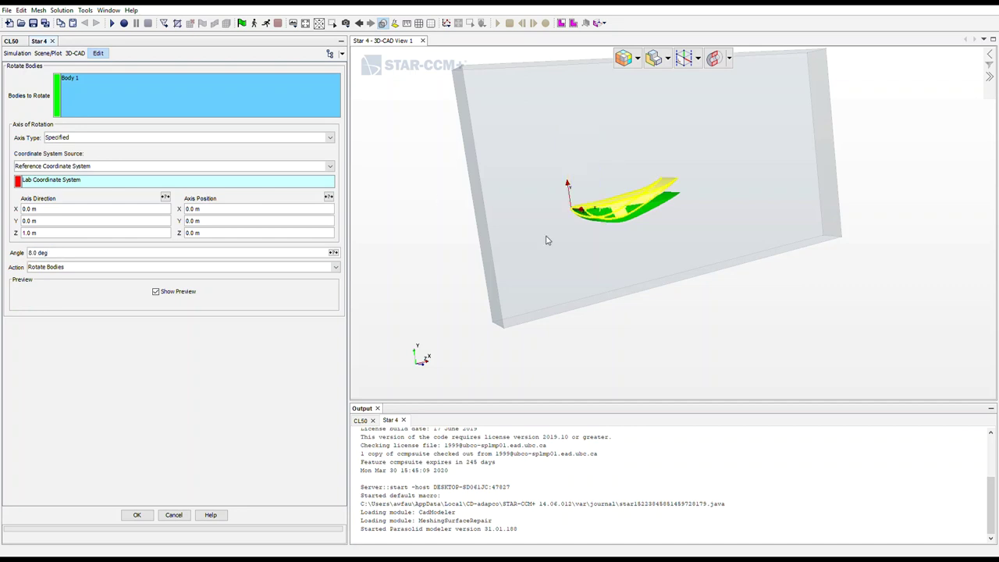
pyautogui.click(137, 515)
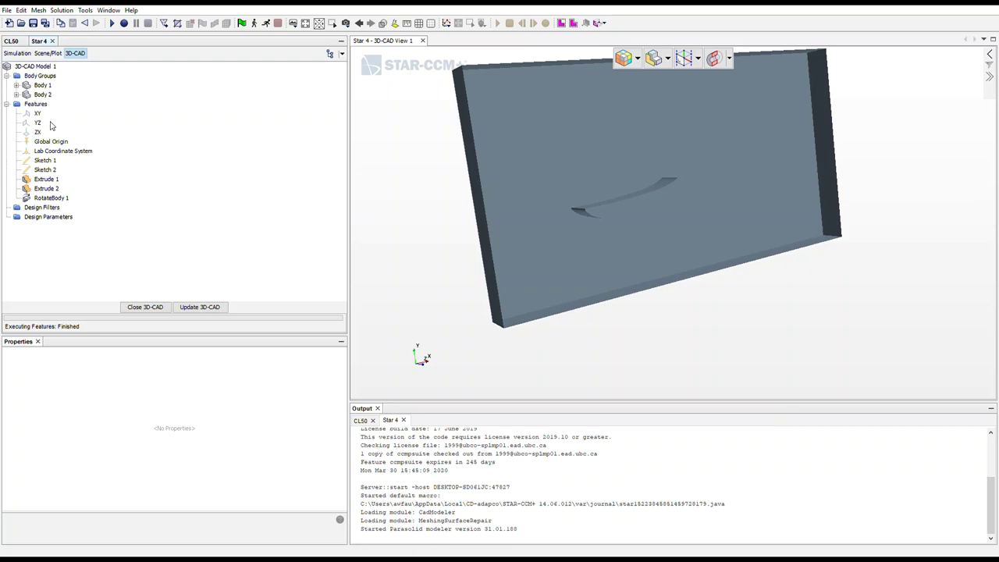
# - Select Body 1 and Body 2 for a Boolean subtract and clear the default target and tool lists
pyautogui.click(43, 86)
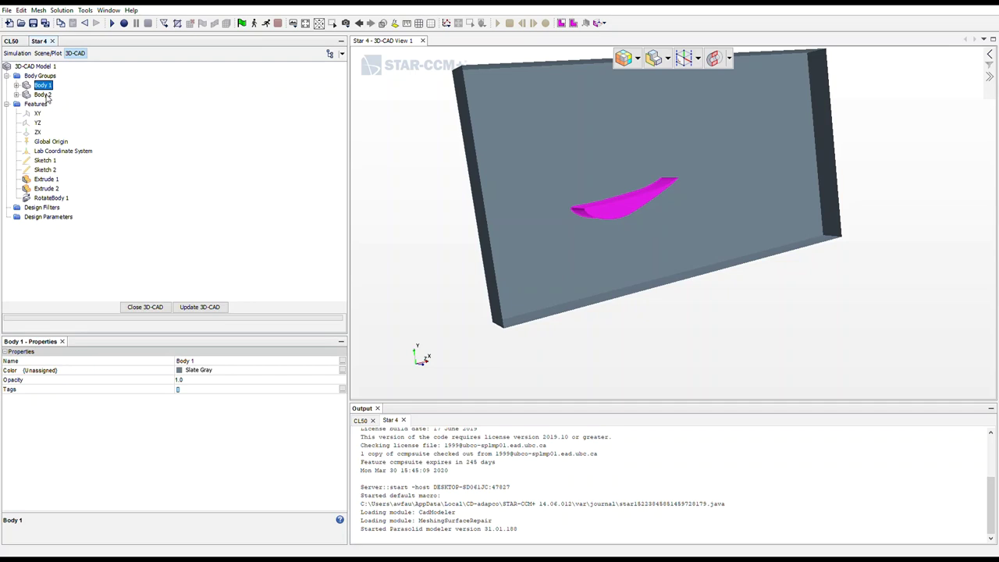
pyautogui.keyDown('ctrl'); pyautogui.click(43, 94); pyautogui.keyUp('ctrl')
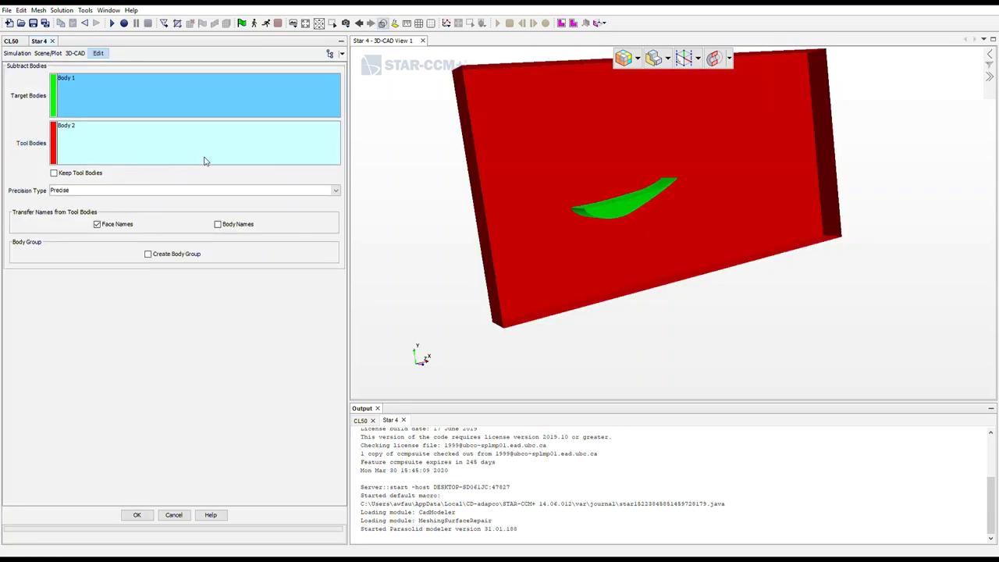
pyautogui.click(179, 148)
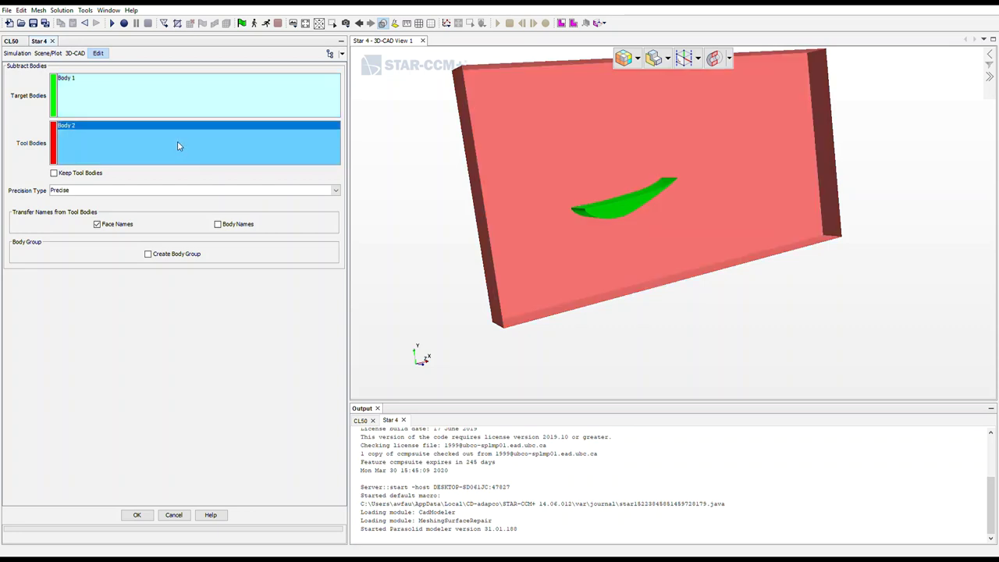
pyautogui.click(97, 97)
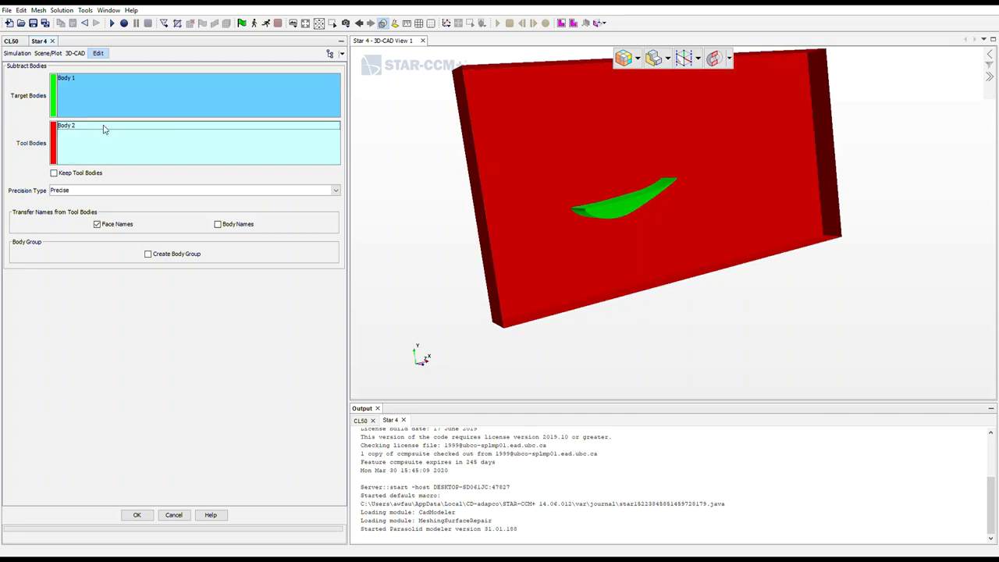
pyautogui.click(116, 145)
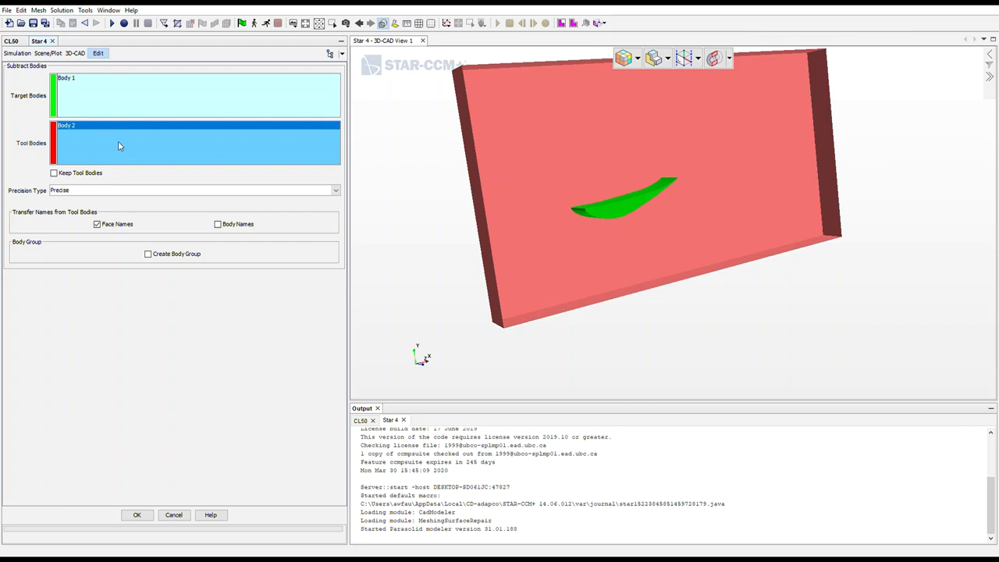
pyautogui.click(130, 125)
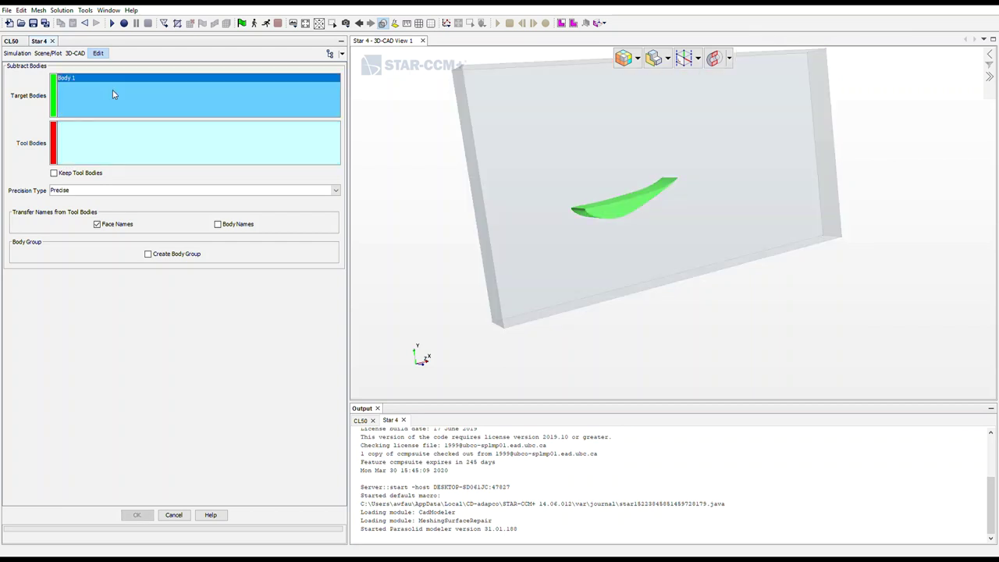
pyautogui.click(131, 105)
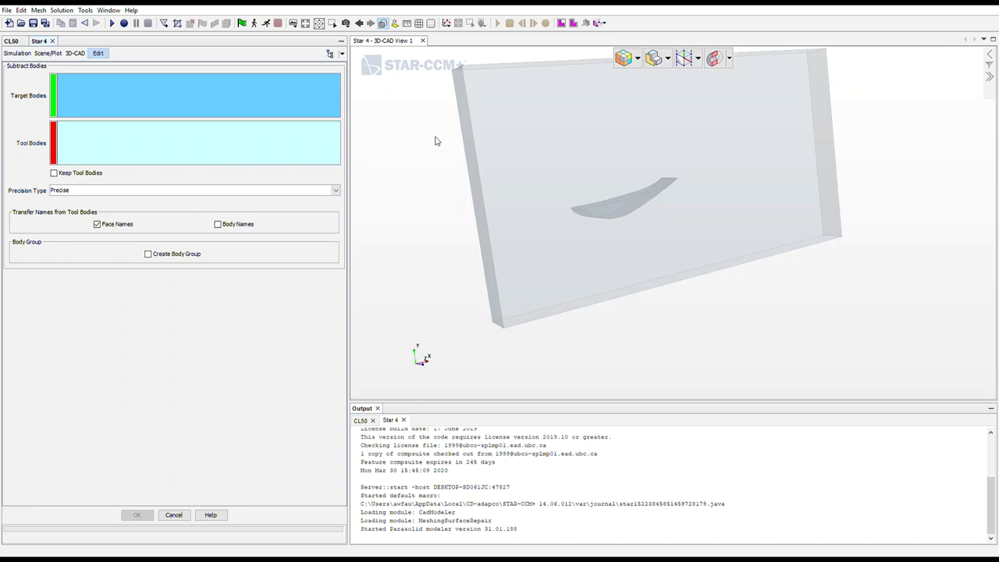
# - Set the Body 2 plate as target and the Body 1 airfoil as tool, and apply the subtraction
pyautogui.click(504, 138)
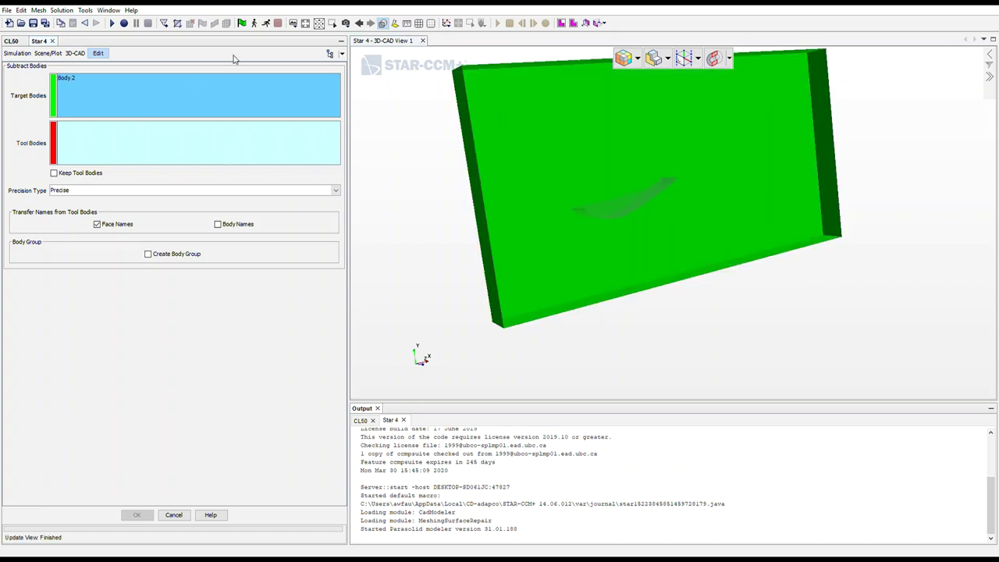
pyautogui.click(143, 155)
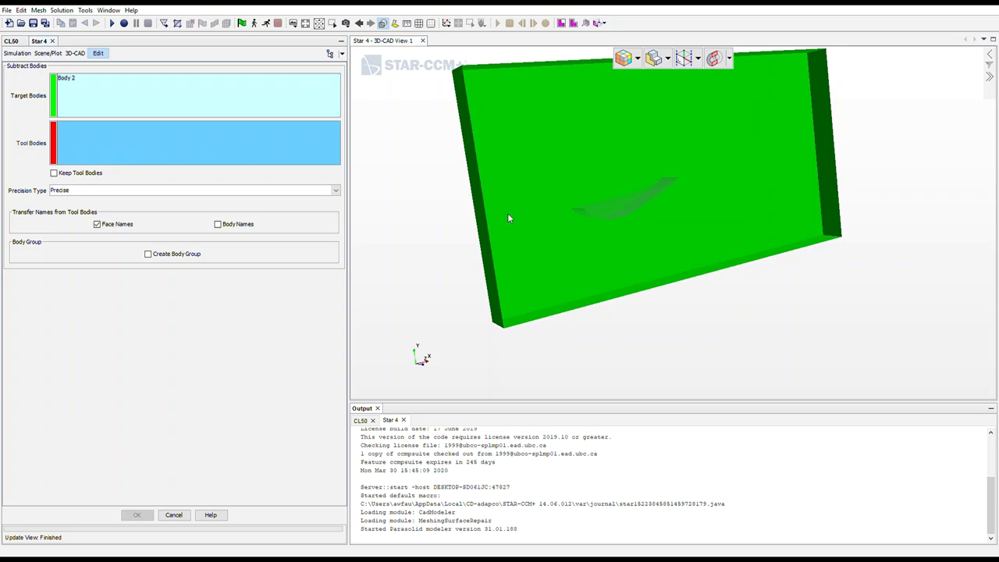
pyautogui.click(646, 201)
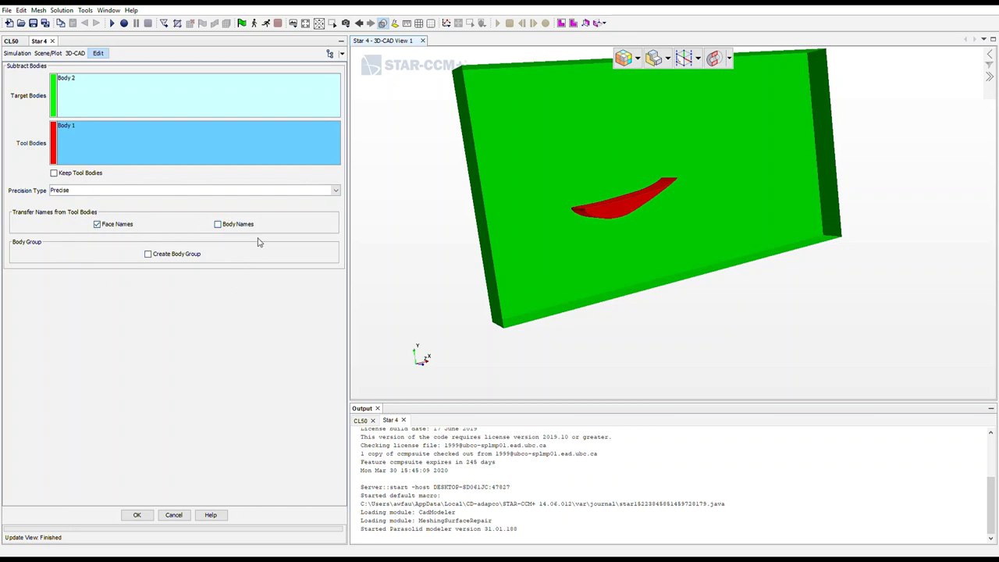
pyautogui.click(138, 516)
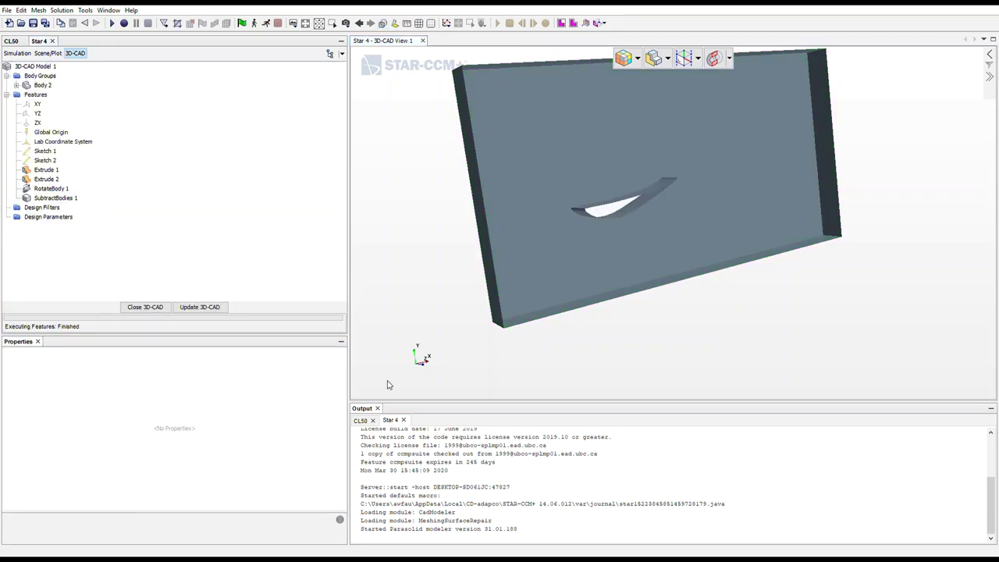
# - Check the cut-out, exit 3D-CAD, and make a new geometry part from 3D-CAD Model 1
pyautogui.moveTo(583, 263); pyautogui.dragTo(428, 238)
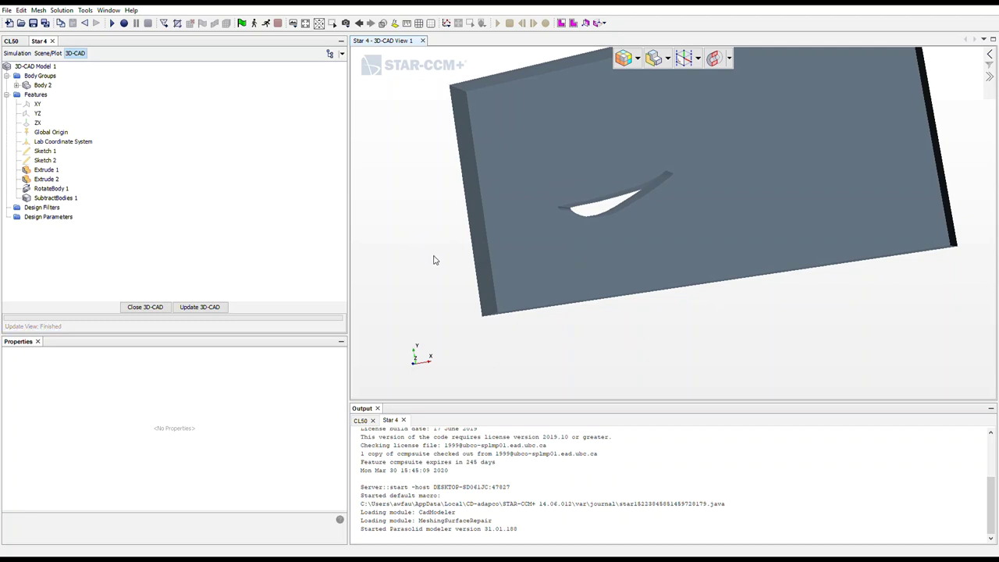
pyautogui.moveTo(455, 226); pyautogui.dragTo(426, 171)
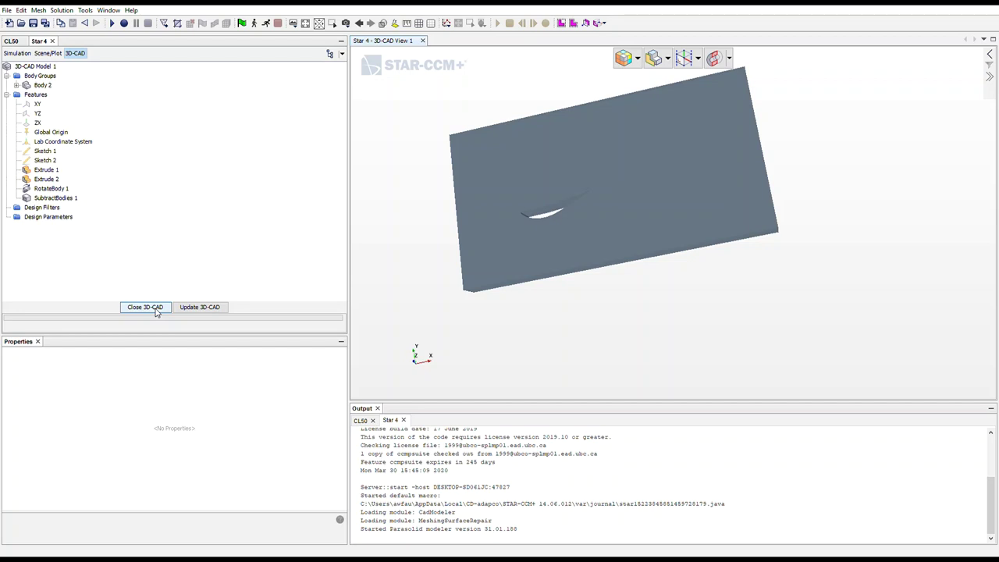
pyautogui.click(146, 308)
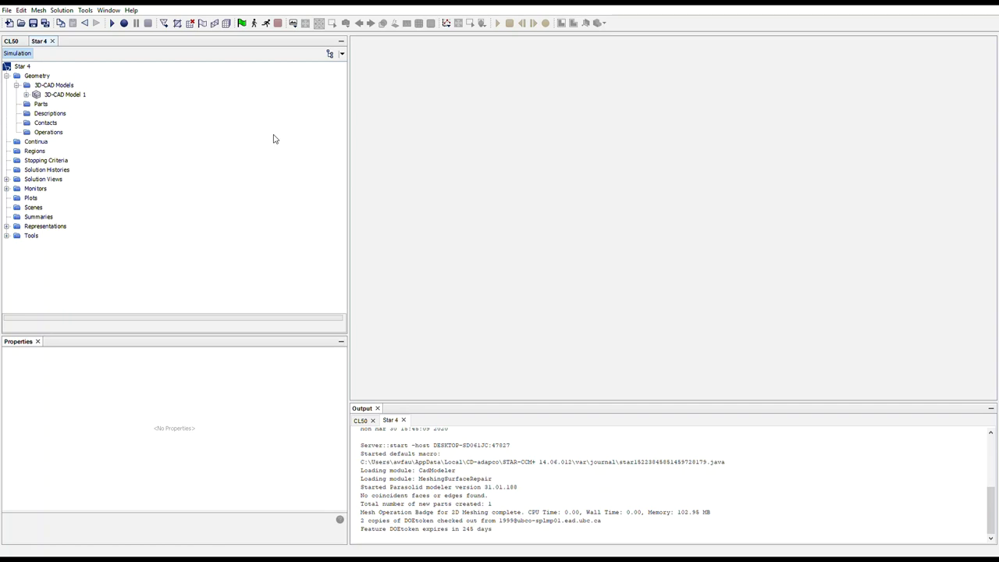
pyautogui.click(69, 95)
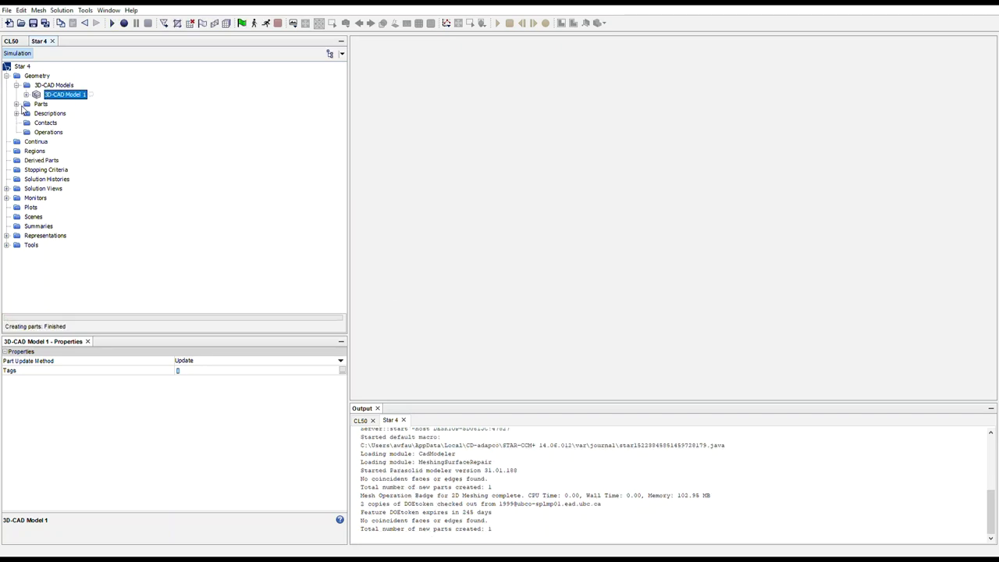
# - Show Body 2 with its Surfaces and Curves in Geometry Scene 1, then select Operations
pyautogui.click(16, 104)
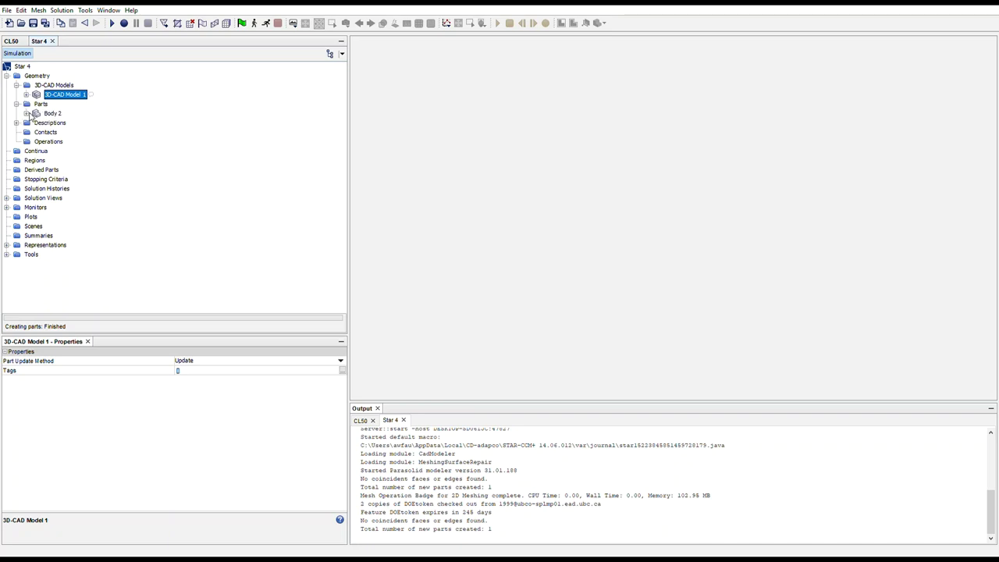
pyautogui.click(36, 114)
pyautogui.click(26, 114)
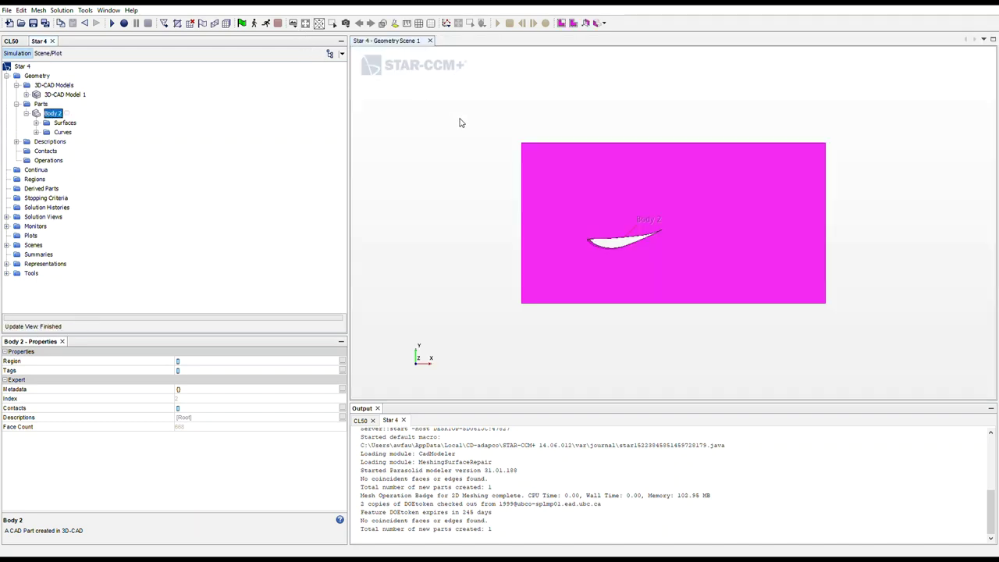
pyautogui.moveTo(504, 120); pyautogui.dragTo(557, 203)
pyautogui.click(595, 135)
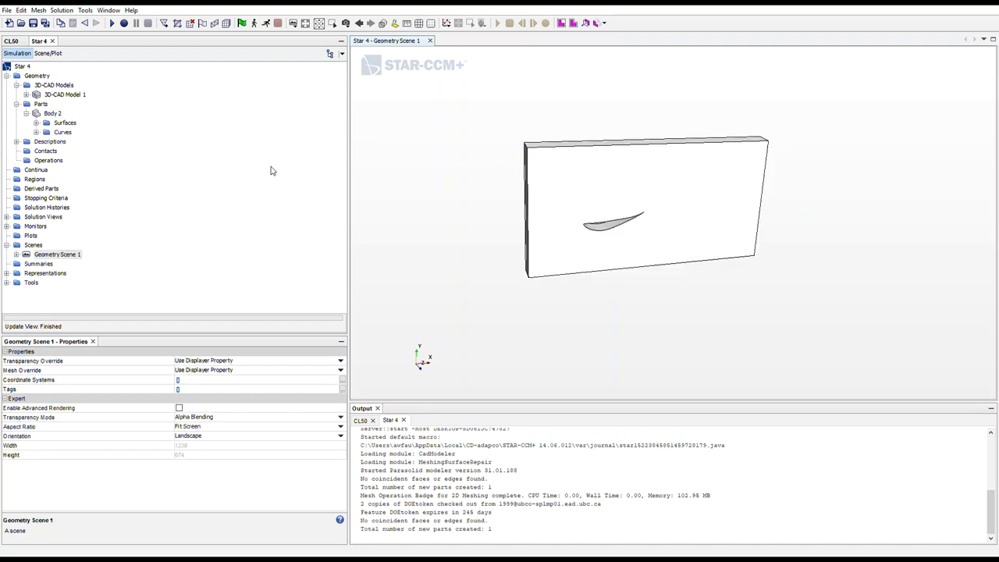
pyautogui.click(48, 160)
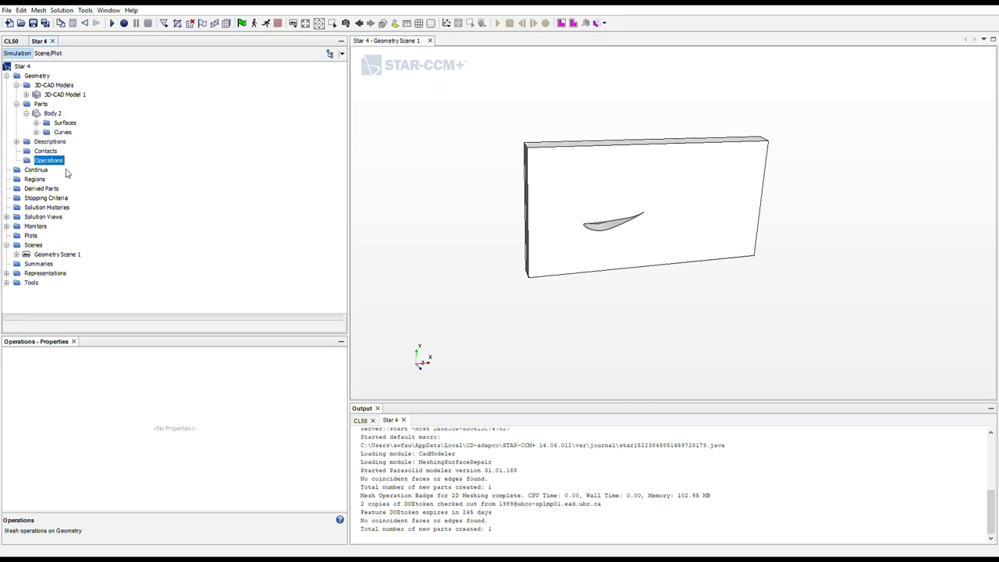
# - Create a Badge for 2D Meshing operation with Body 2 as input part and execute it
pyautogui.click(236, 209)
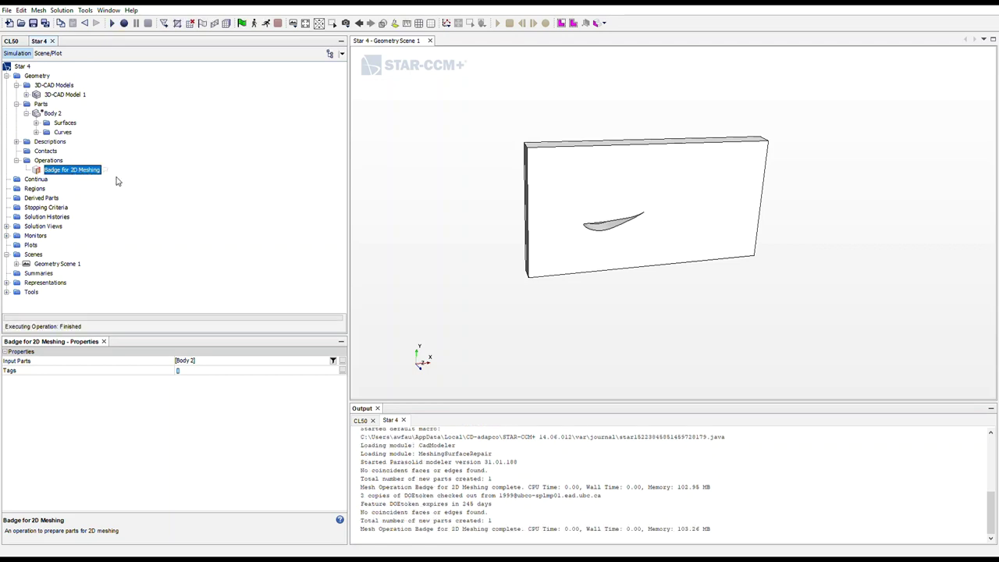
# - Inspect Body 2's Default, airfoil, sym, outlet and inlet surfaces, then assign Body 2 to one new region
pyautogui.click(45, 114)
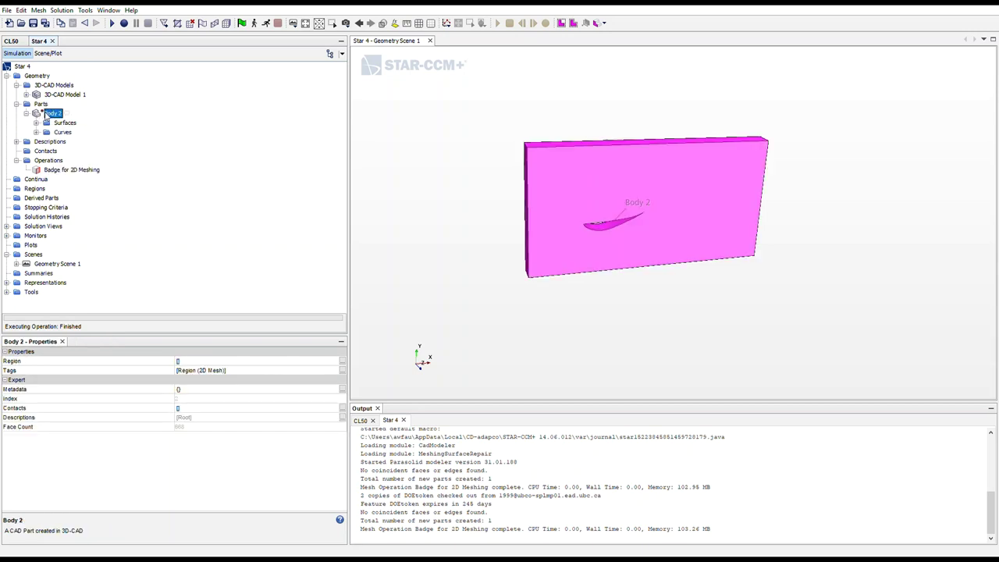
pyautogui.click(36, 122)
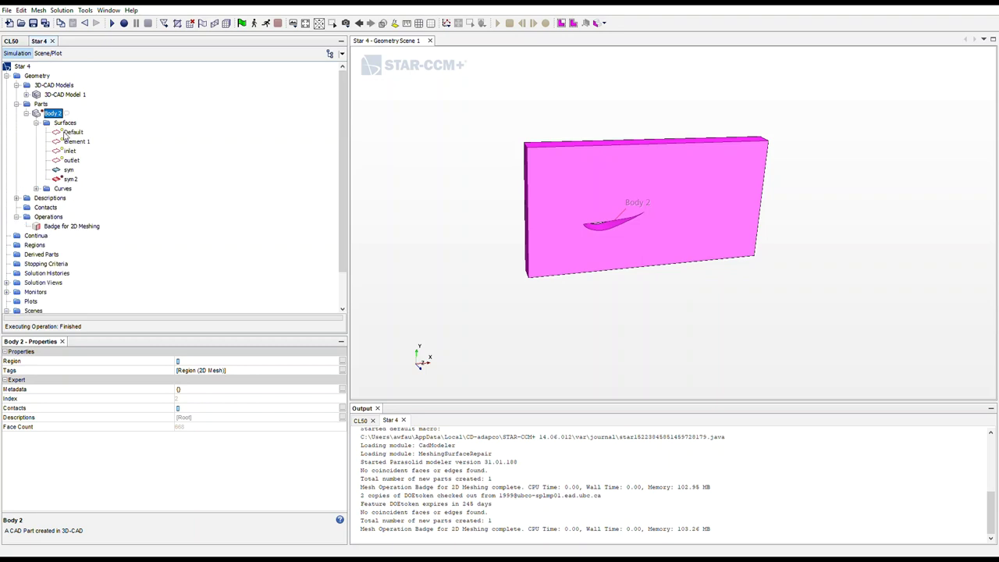
pyautogui.click(70, 132)
pyautogui.click(71, 142)
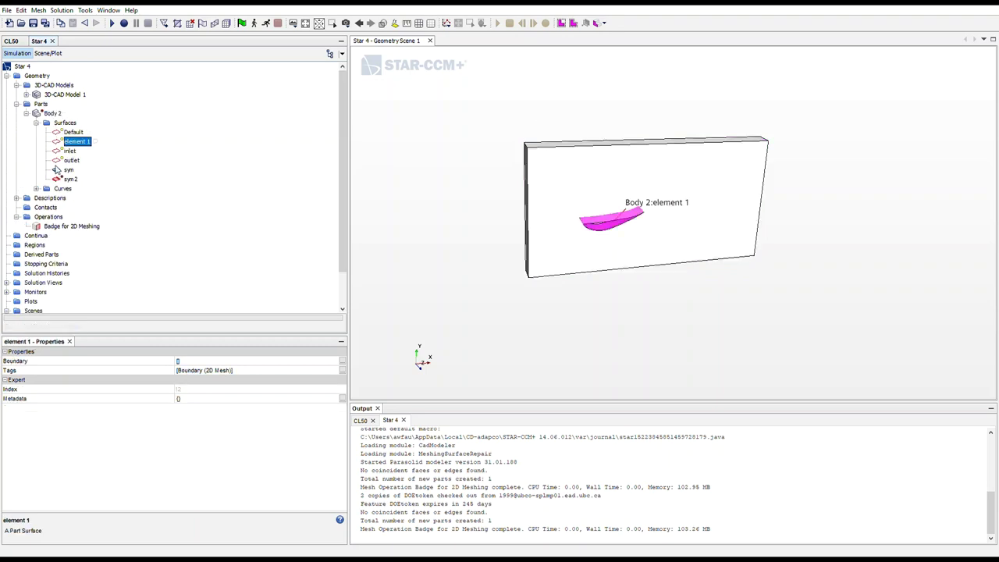
pyautogui.click(67, 170)
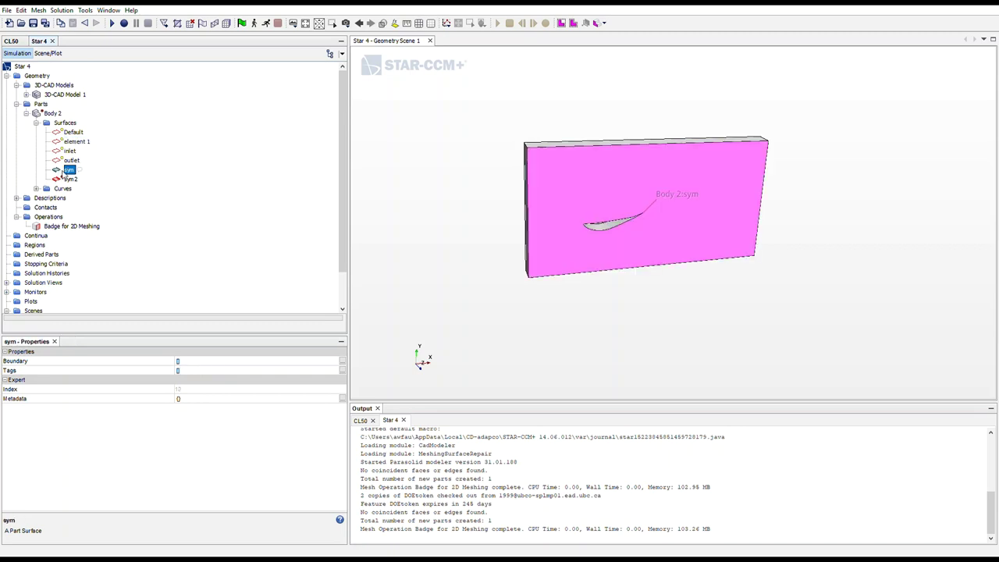
pyautogui.click(69, 160)
pyautogui.click(68, 151)
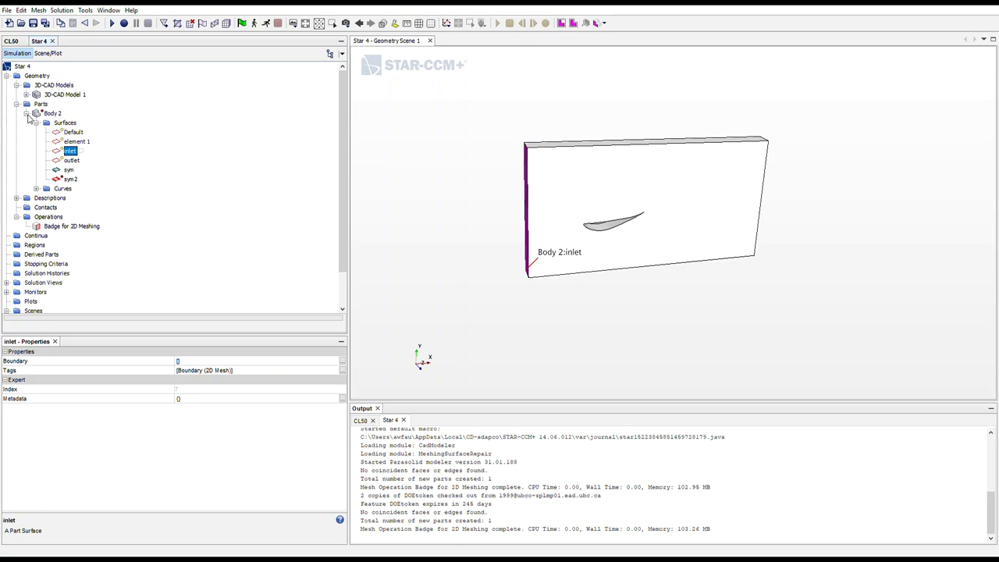
pyautogui.click(55, 115)
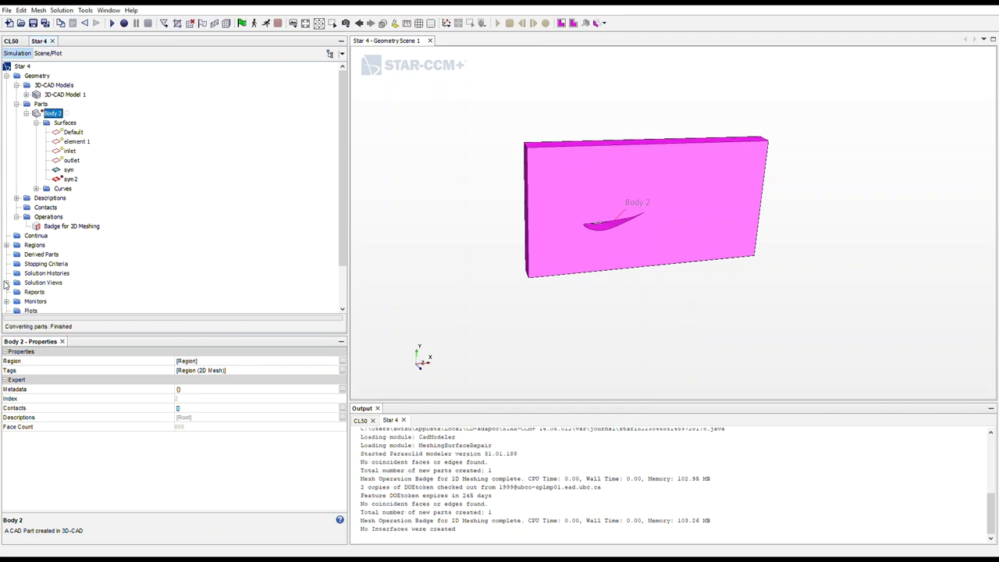
# - Expand Region's boundaries and check which faces are the outlet, inlet, Default and airfoil
pyautogui.click(7, 245)
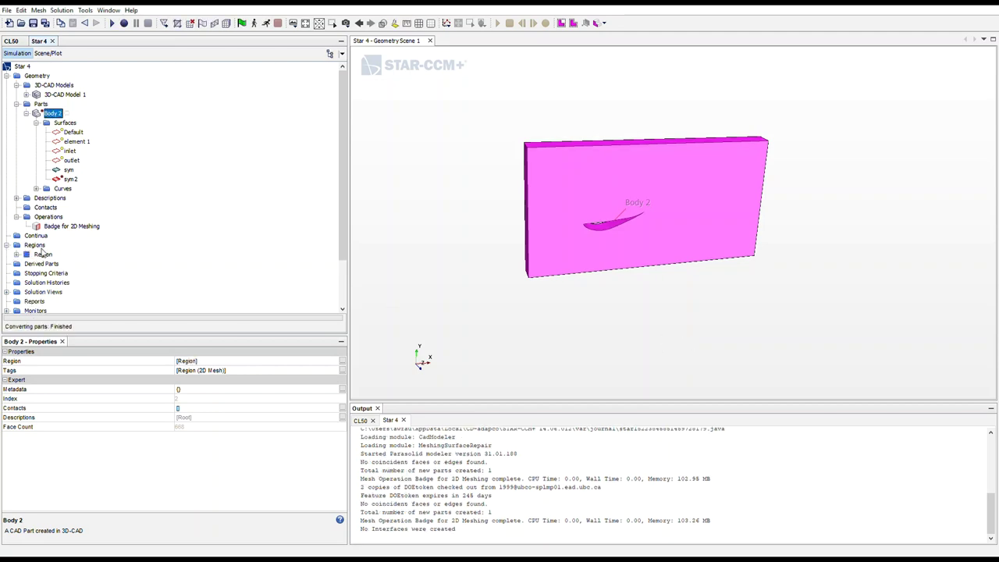
pyautogui.click(16, 254)
pyautogui.click(27, 264)
pyautogui.scroll(-3, 119, 257)
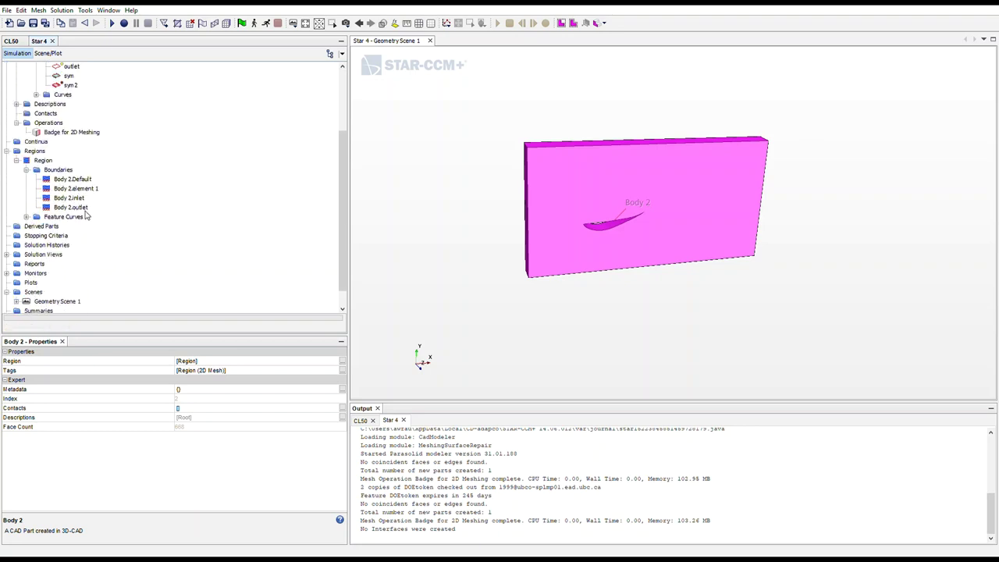
pyautogui.click(70, 208)
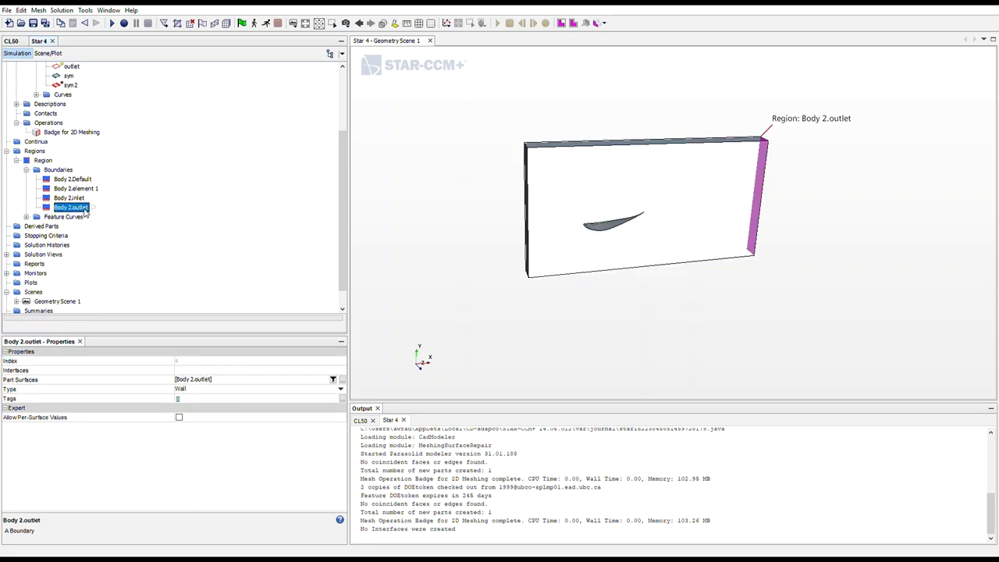
pyautogui.click(80, 199)
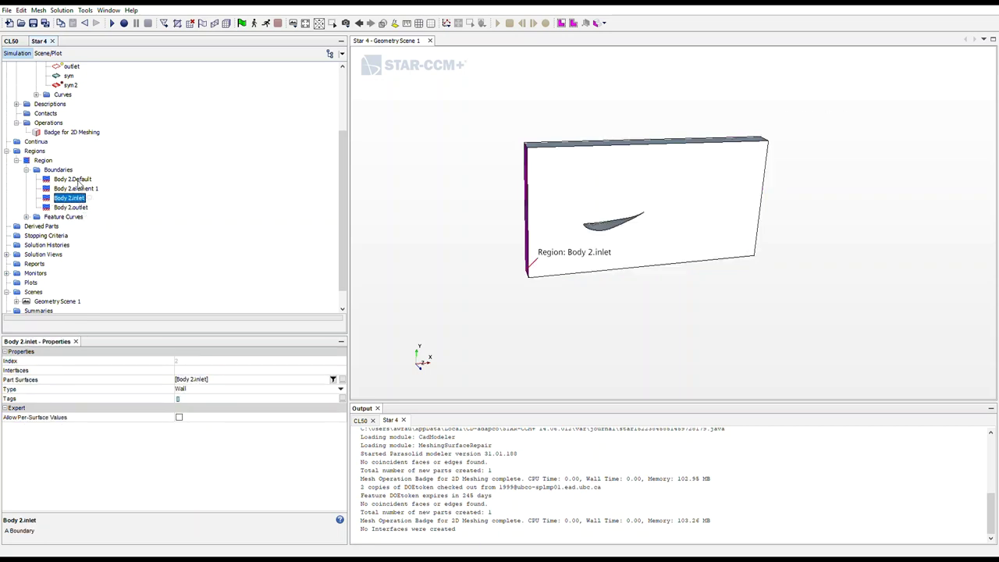
pyautogui.click(78, 181)
pyautogui.click(79, 190)
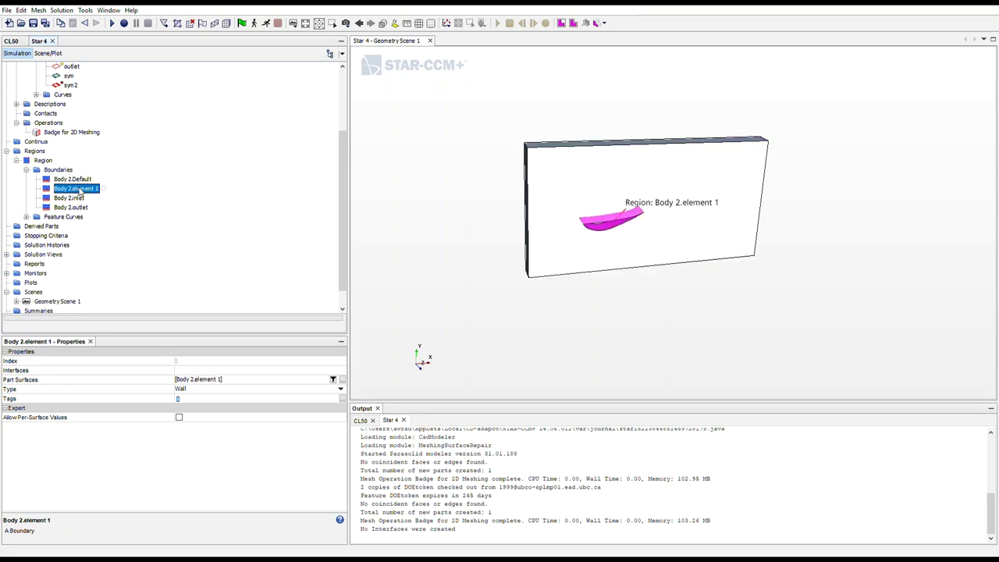
pyautogui.click(80, 198)
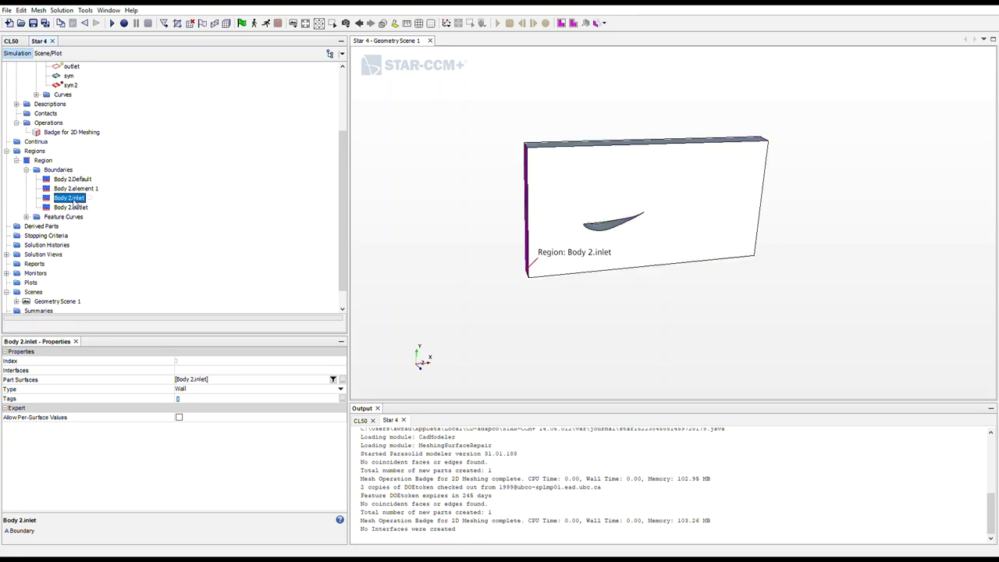
pyautogui.scroll(2, 72, 188)
pyautogui.scroll(-2, 72, 182)
pyautogui.click(69, 180)
pyautogui.click(73, 190)
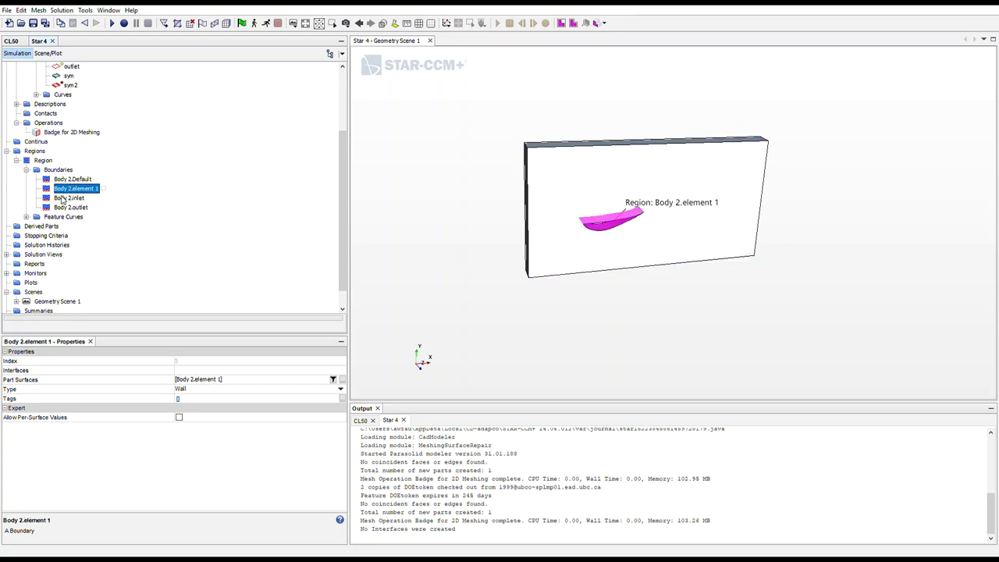
# - Set inlet to Velocity Inlet, outlet to Pressure Outlet, and Default to Symmetry Plane
pyautogui.click(71, 198)
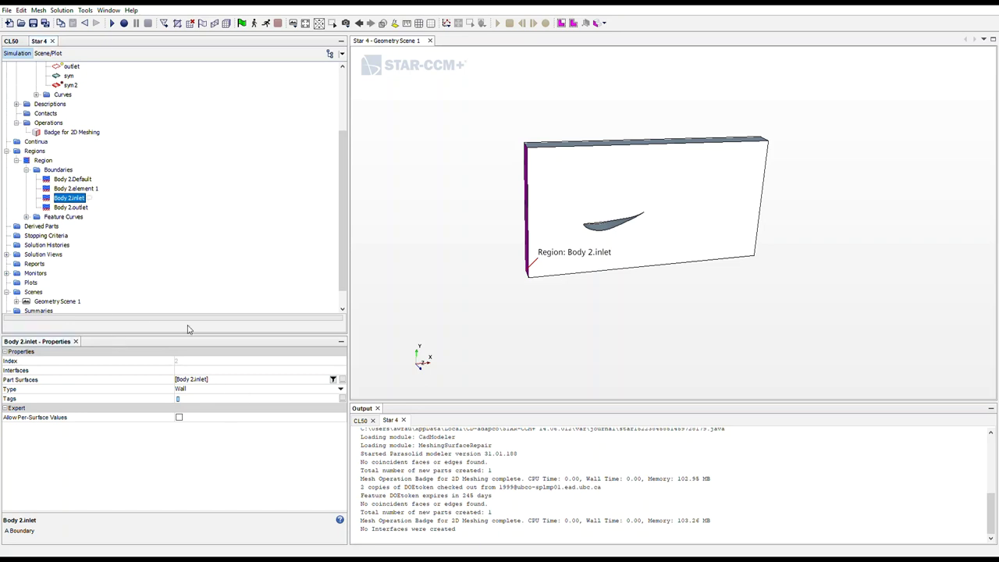
pyautogui.click(249, 390)
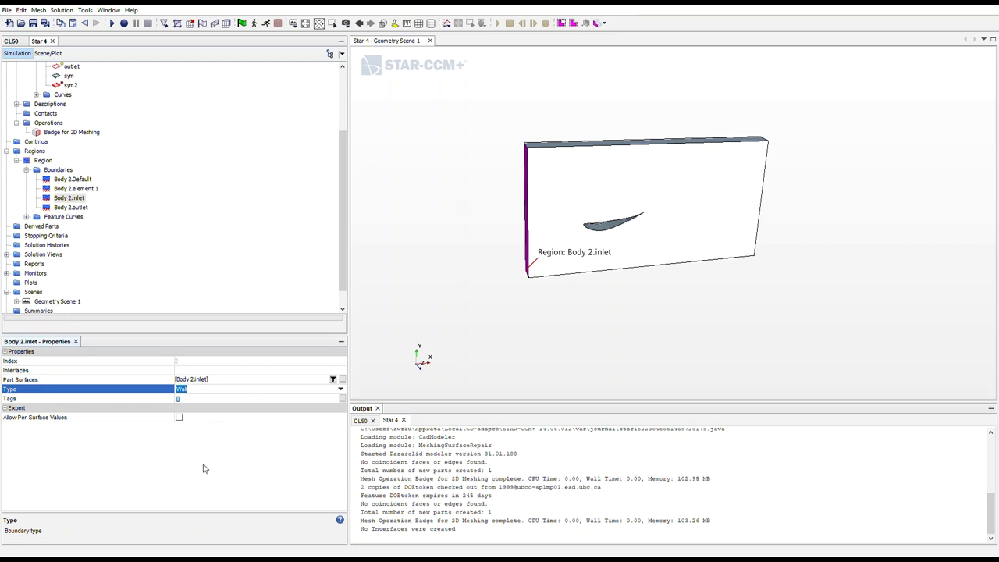
pyautogui.press('v')
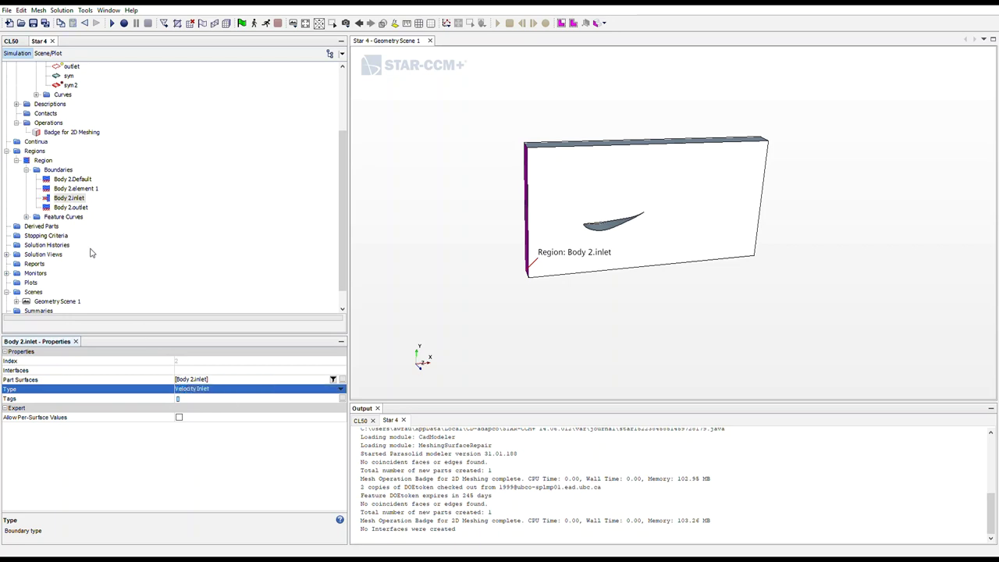
pyautogui.click(75, 210)
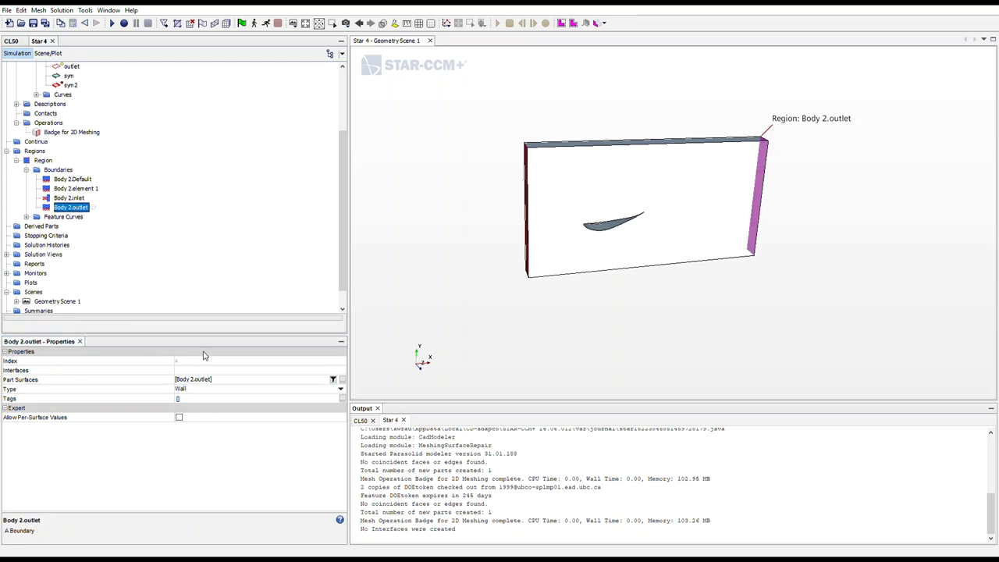
pyautogui.click(211, 393)
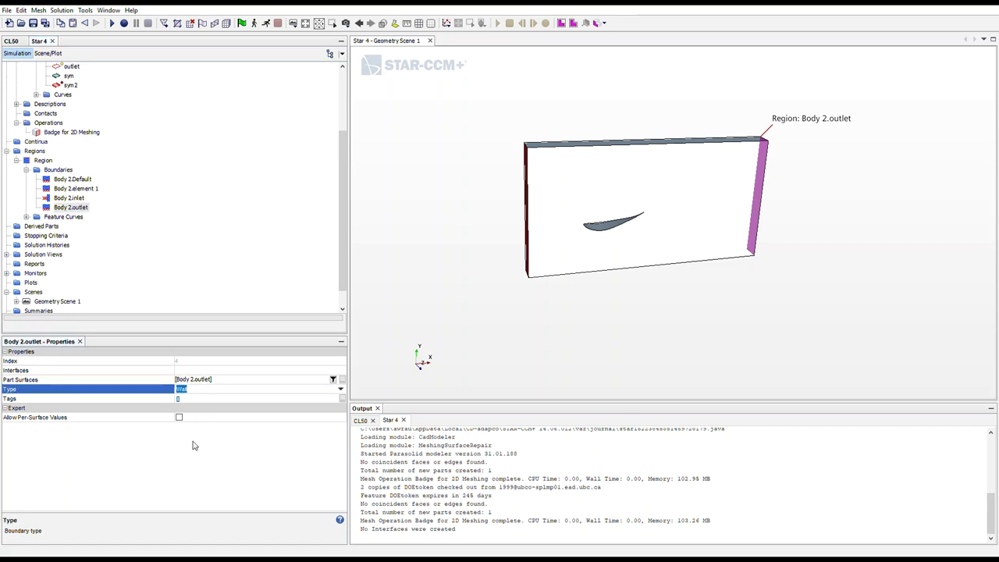
pyautogui.press('p')
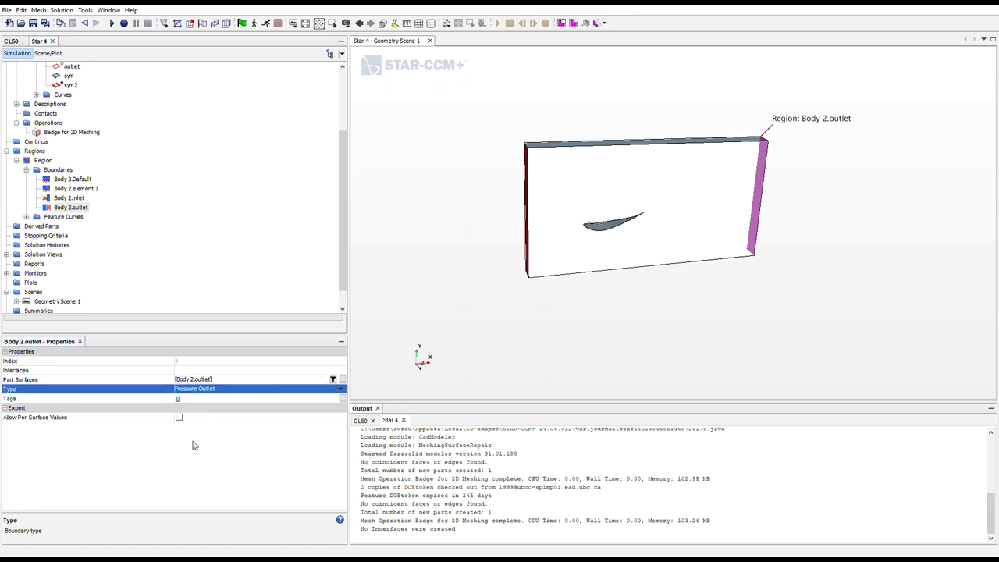
pyautogui.click(67, 180)
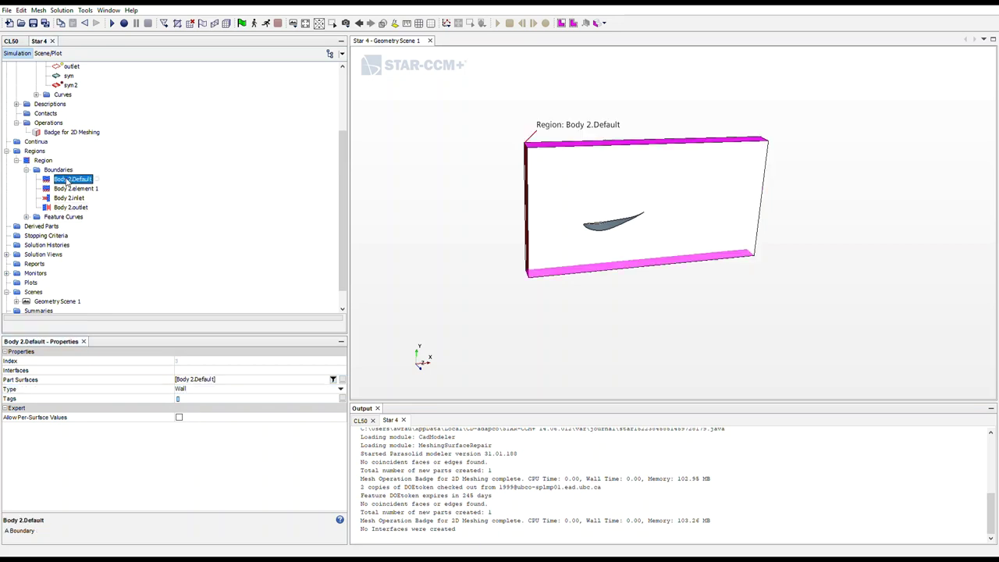
pyautogui.moveTo(461, 178); pyautogui.dragTo(427, 183)
pyautogui.click(222, 390)
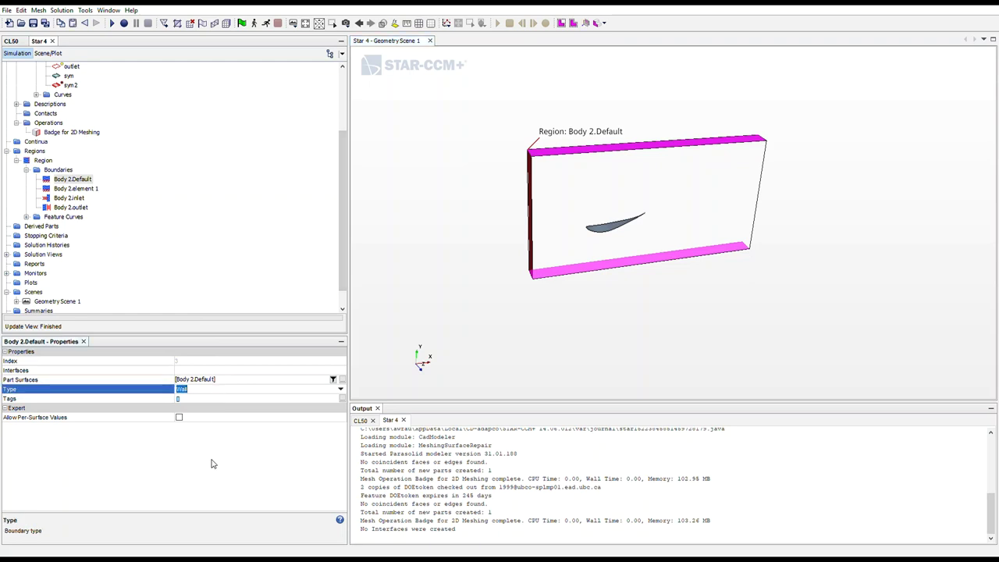
pyautogui.press('s')
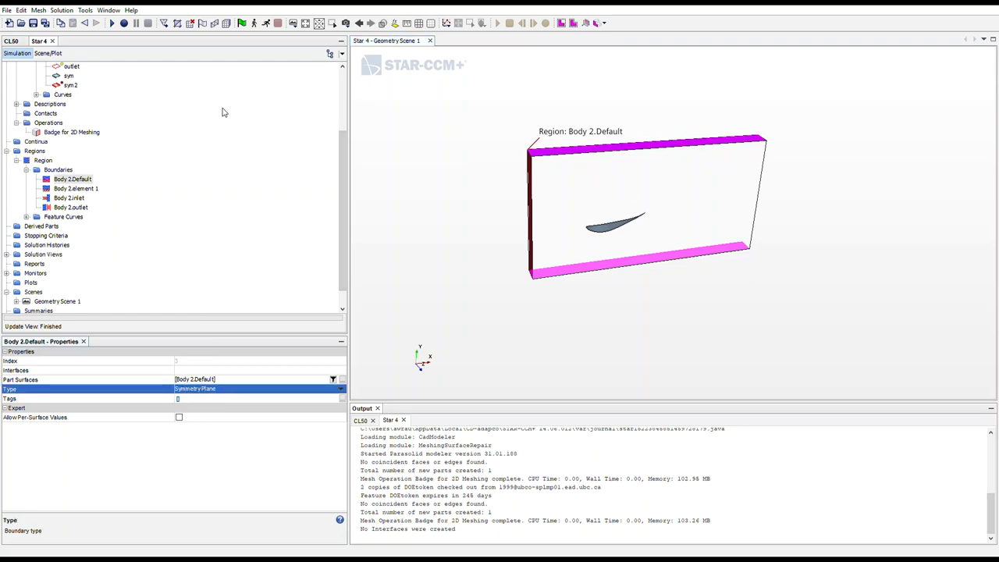
pyautogui.scroll(3, 189, 115)
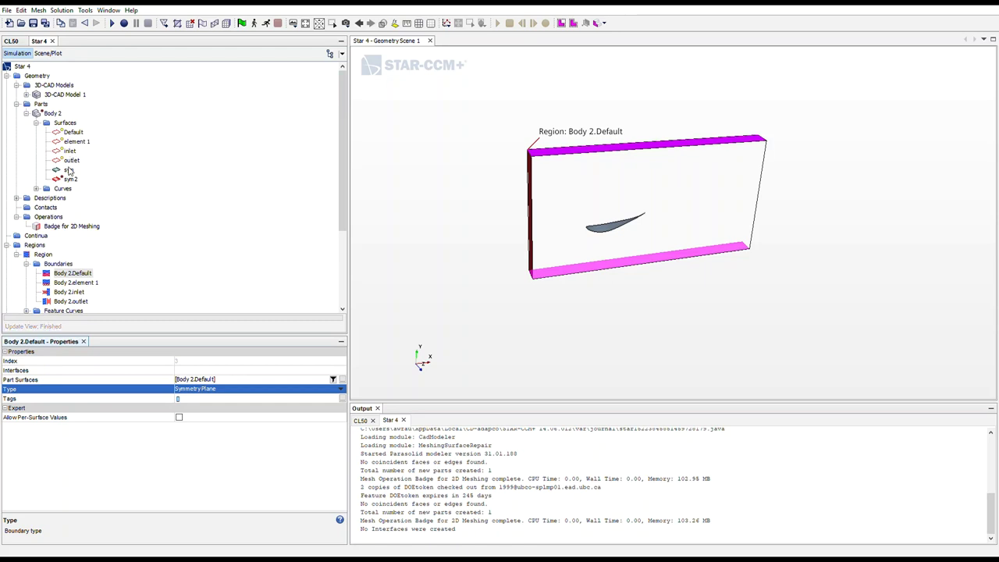
# - Create one boundary from Body 2.sym and Body 2.sym2 and set its type to Symmetry Plane
pyautogui.click(69, 171)
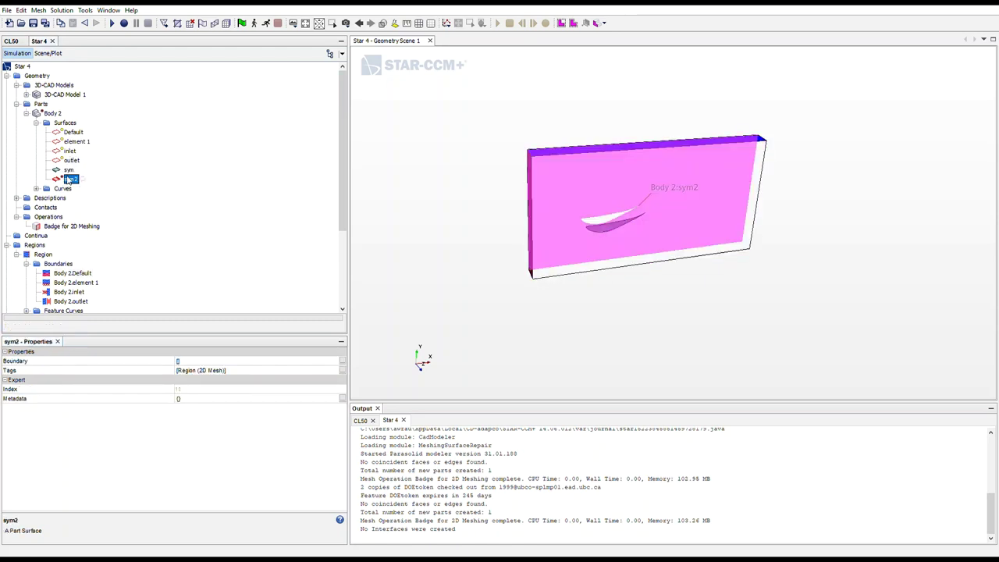
pyautogui.keyDown('ctrl'); pyautogui.click(70, 180); pyautogui.keyUp('ctrl')
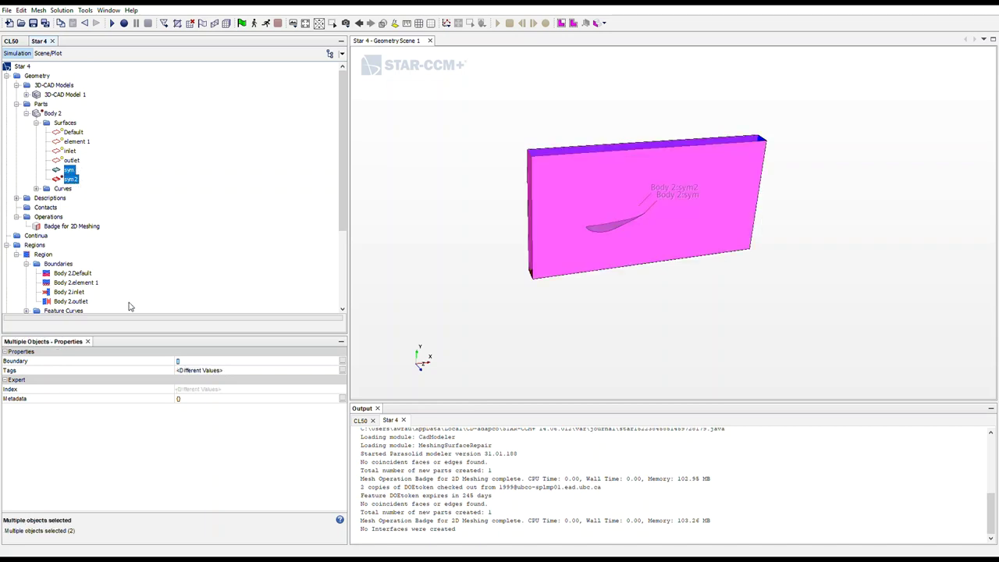
pyautogui.click(230, 351)
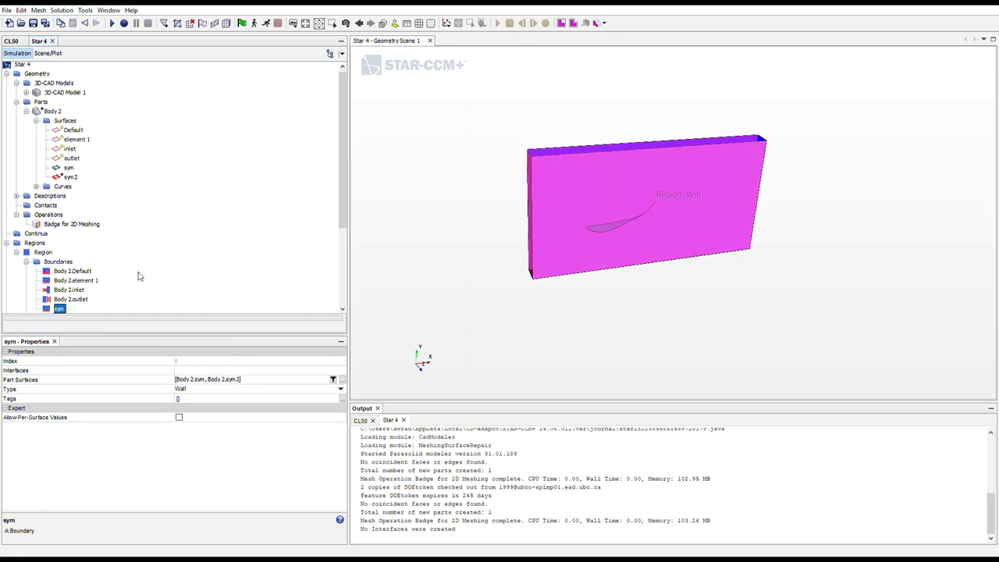
pyautogui.click(237, 393)
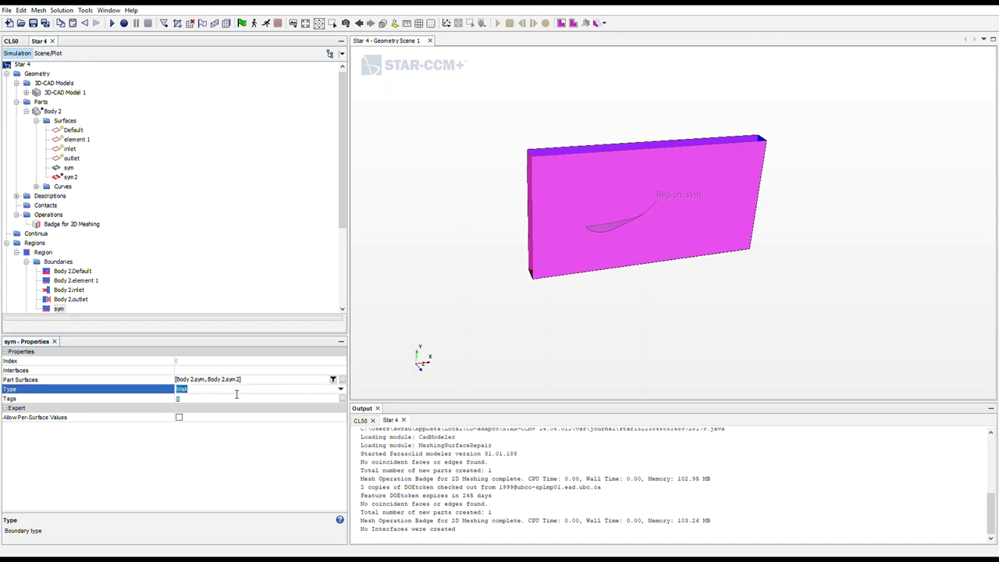
pyautogui.click(211, 462)
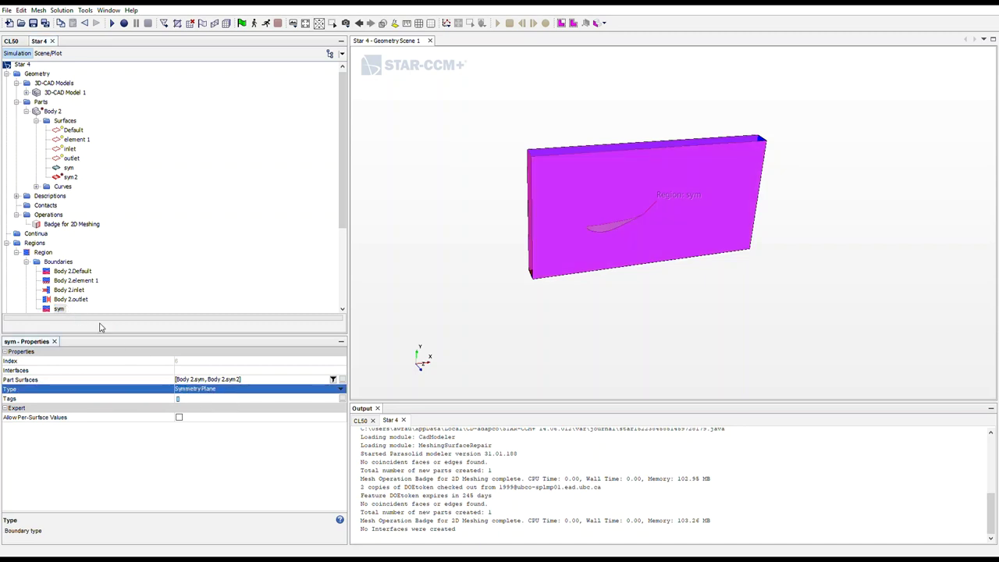
# - Select the new sym boundary, then collapse the Regions branch of the tree
pyautogui.click(238, 258)
pyautogui.scroll(-2, 125, 234)
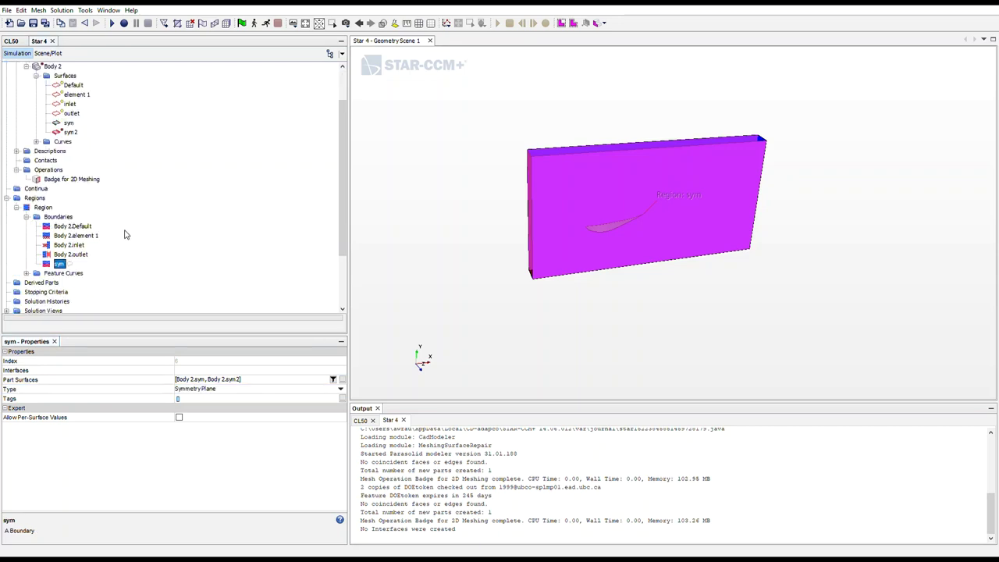
pyautogui.scroll(-2, 125, 234)
pyautogui.scroll(4, 125, 230)
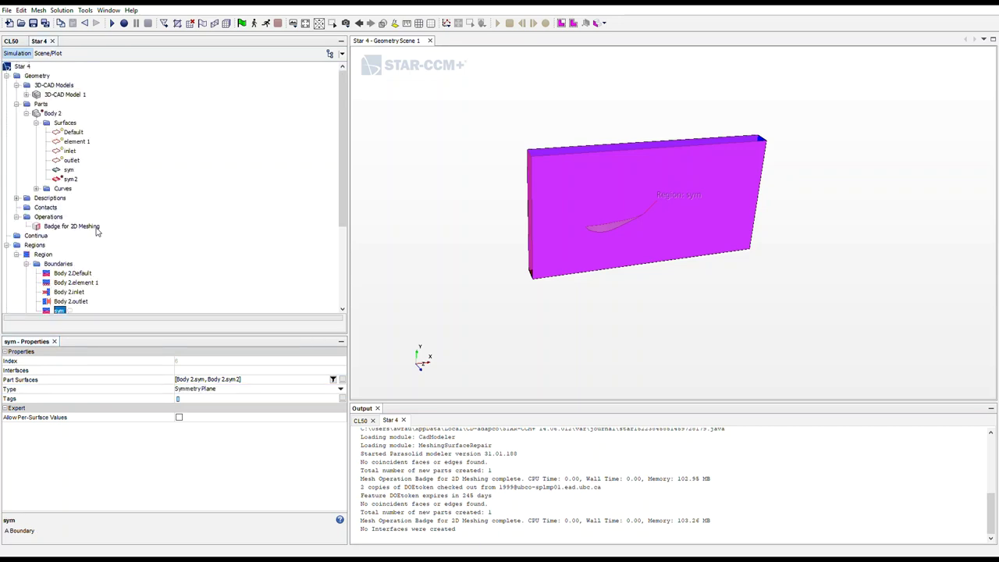
pyautogui.click(8, 246)
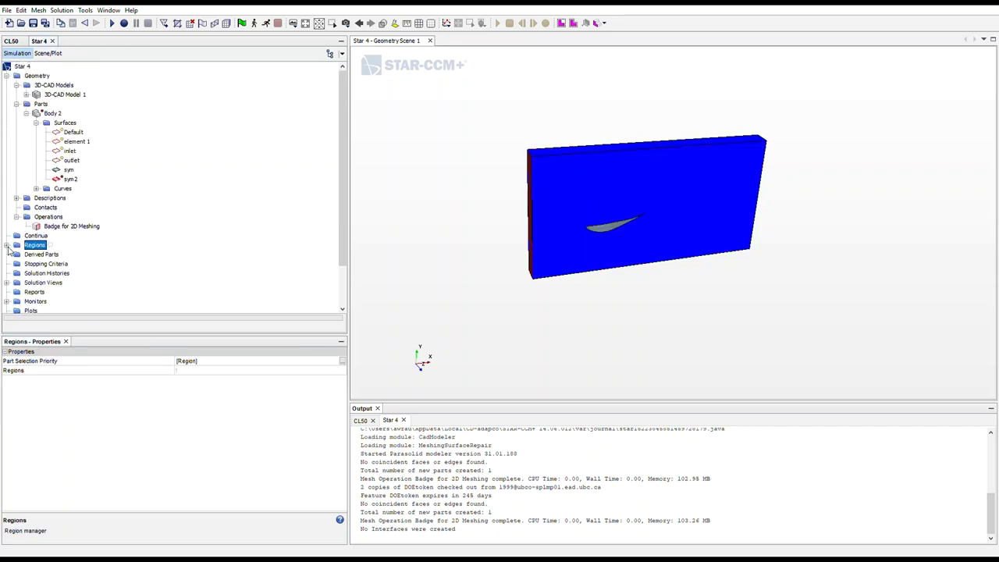
pyautogui.click(53, 200)
# - Expand Operations > Automated Mesh (2D) and its Default Controls to review the mesh settings
pyautogui.click(48, 219)
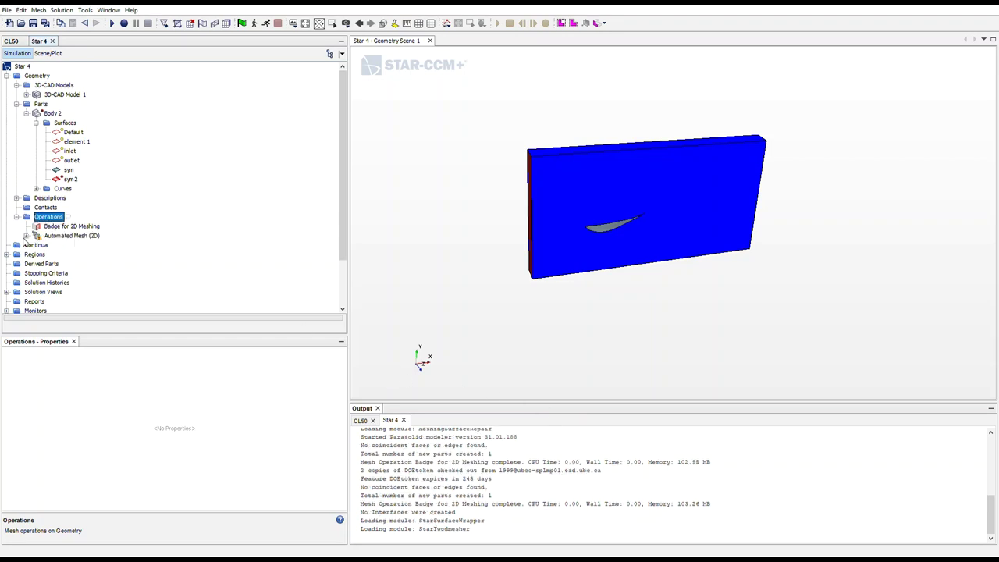
pyautogui.click(26, 236)
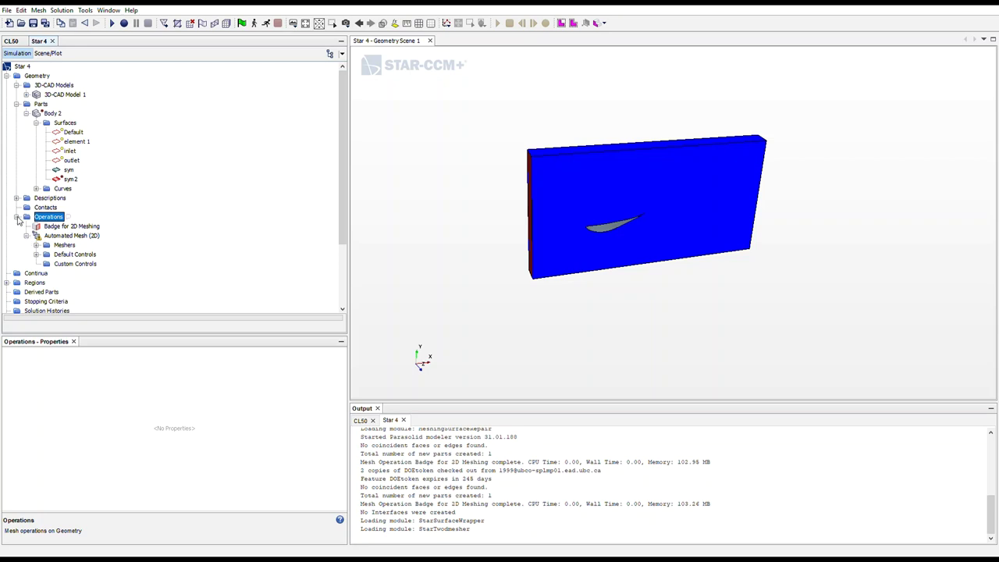
pyautogui.click(36, 255)
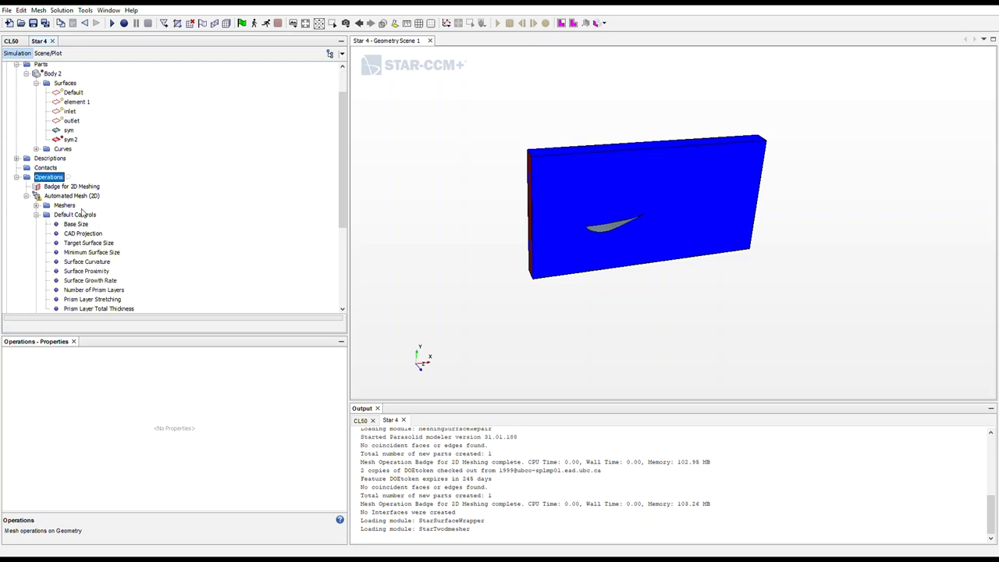
pyautogui.scroll(-2, 82, 210)
pyautogui.scroll(-2, 81, 199)
pyautogui.scroll(2, 86, 122)
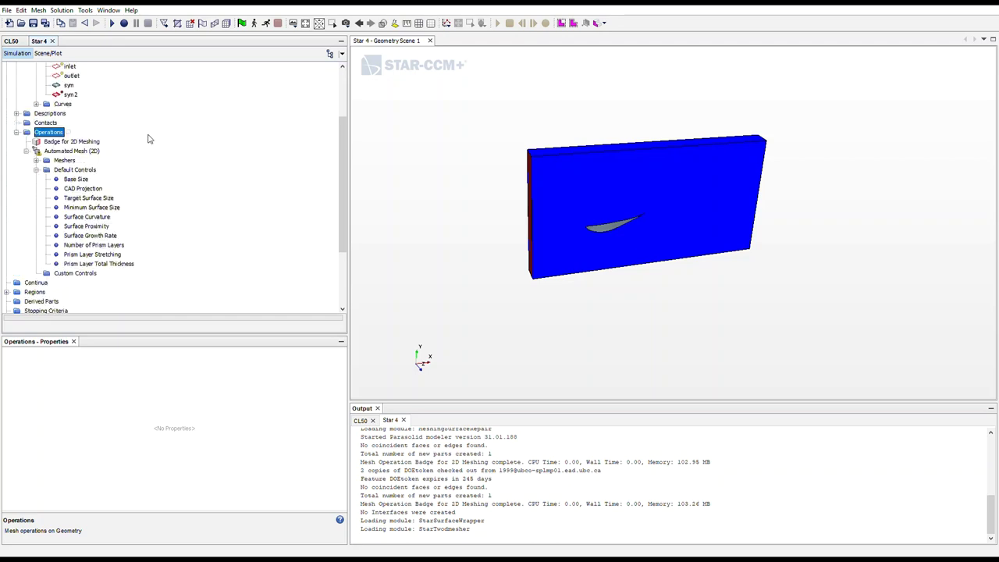
# - Run Automated Mesh (2D) with Ctrl+M to get a 76-cell polygonal mesh in Mesh Scene 1
pyautogui.click(86, 151)
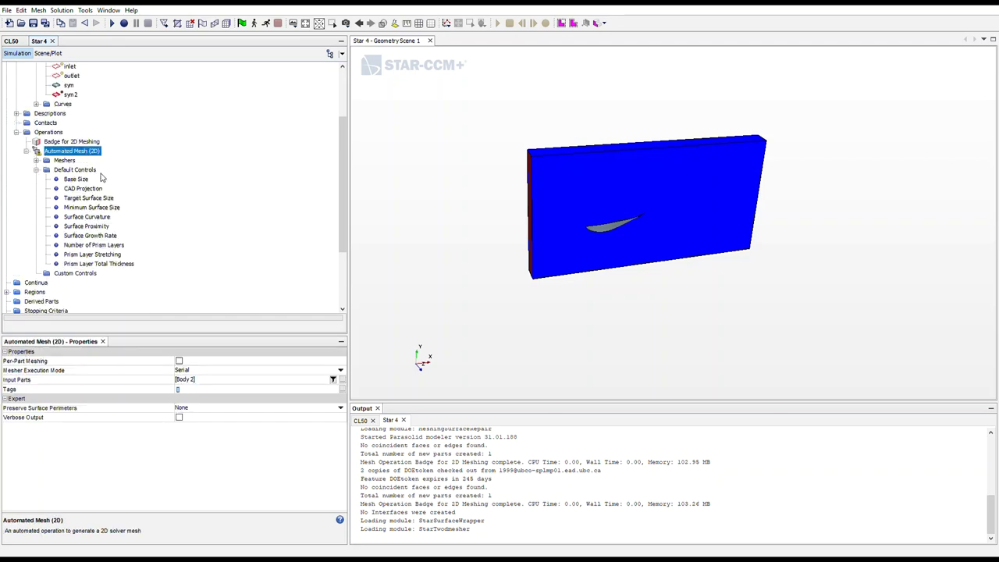
pyautogui.hotkey('ctrl', 'm')
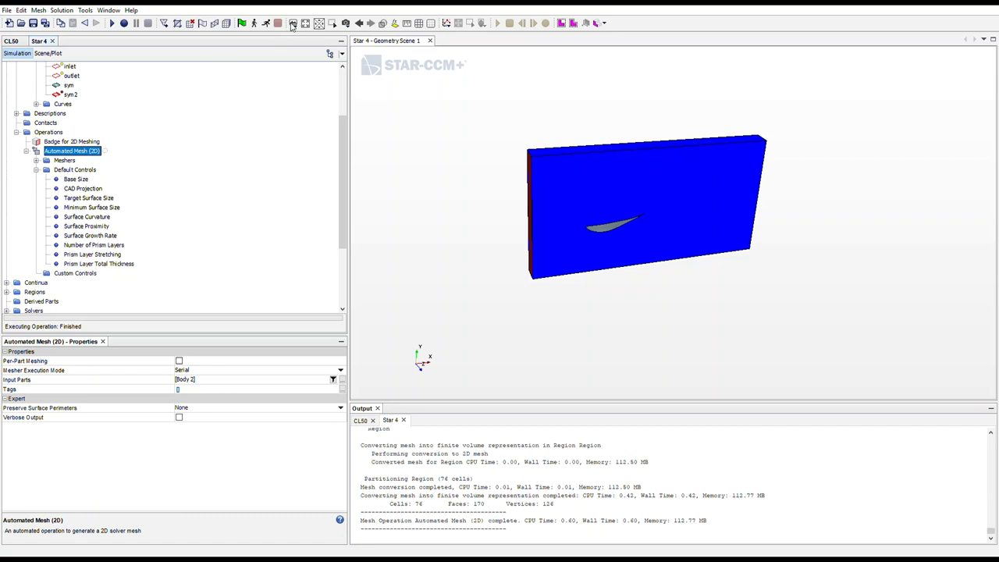
pyautogui.click(75, 153)
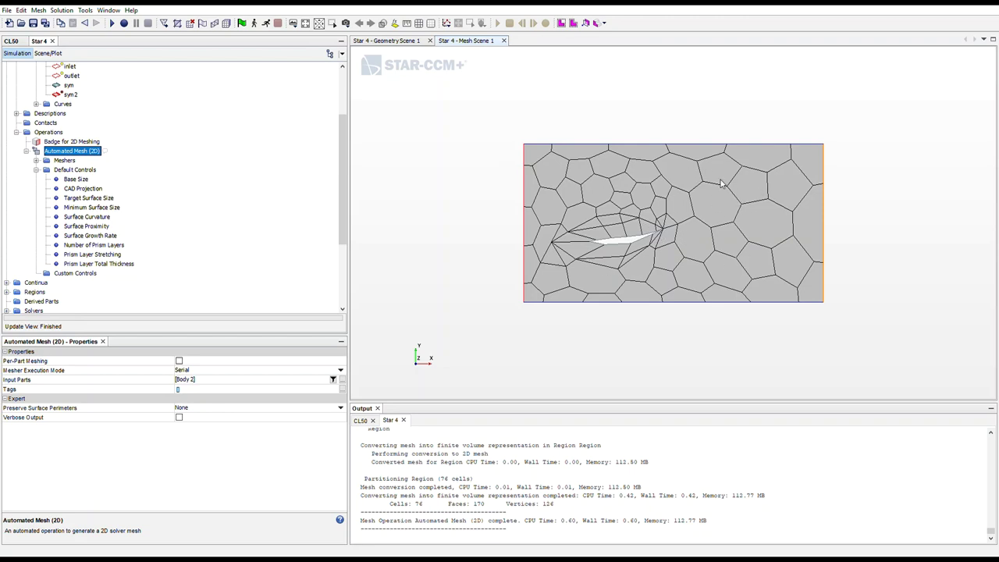
pyautogui.scroll(3, 649, 245)
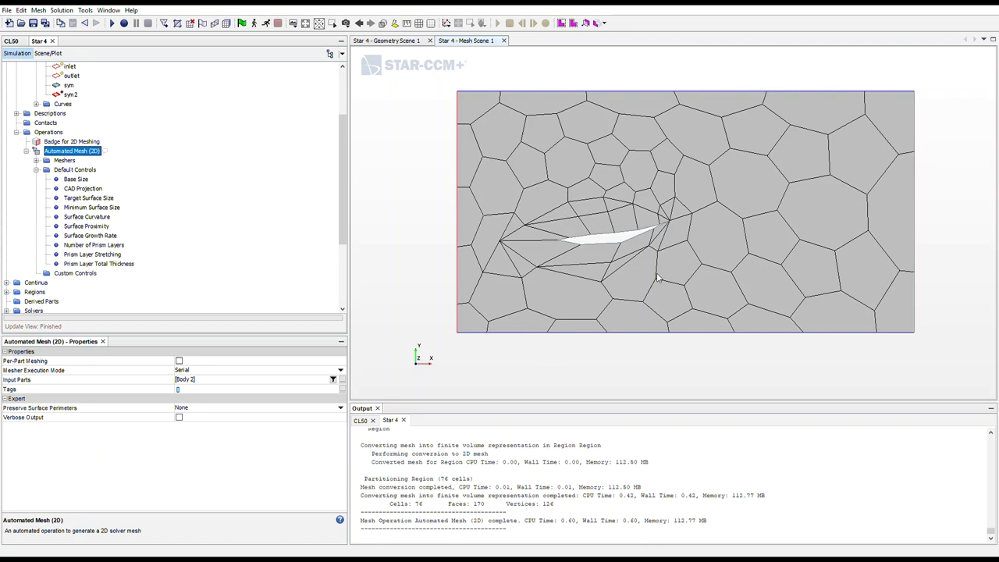
# - Change the Default Controls base size from 1.0 m to 1.0 cm
pyautogui.click(75, 180)
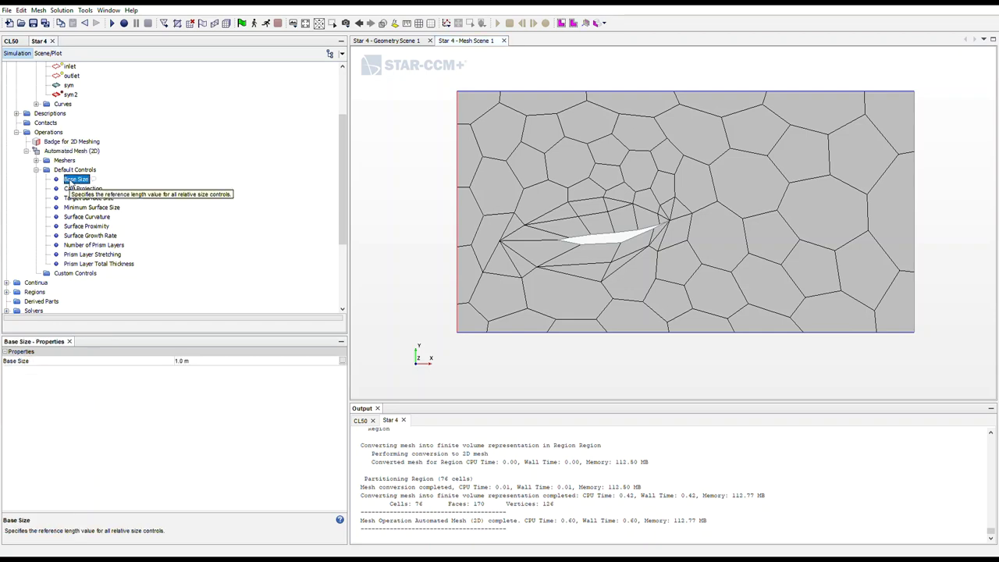
pyautogui.click(194, 362)
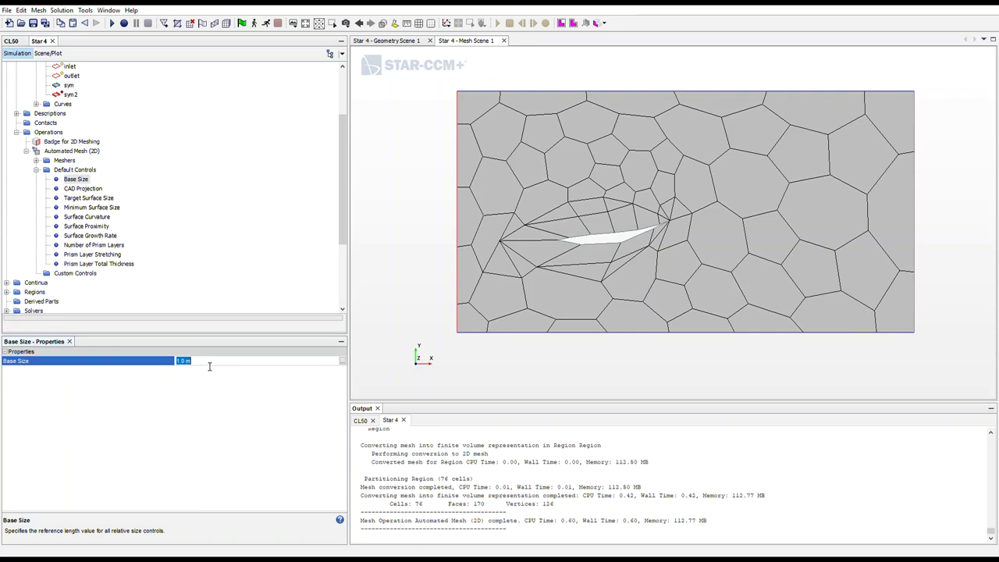
pyautogui.write('1.0 cm')
pyautogui.press('Return')
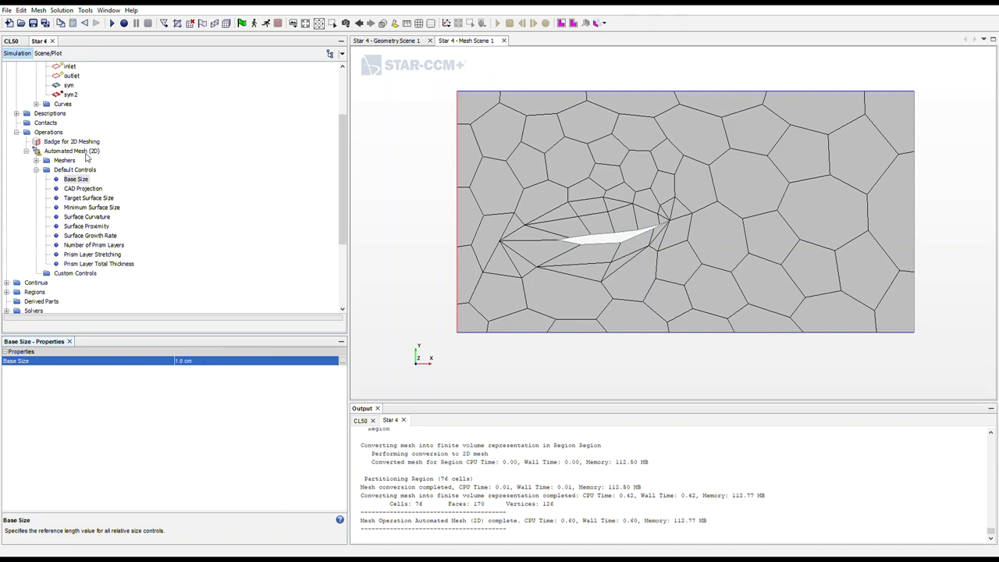
# - Regenerate the Automated Mesh (2D), producing 3225 cells refined around the airfoil
pyautogui.click(86, 153)
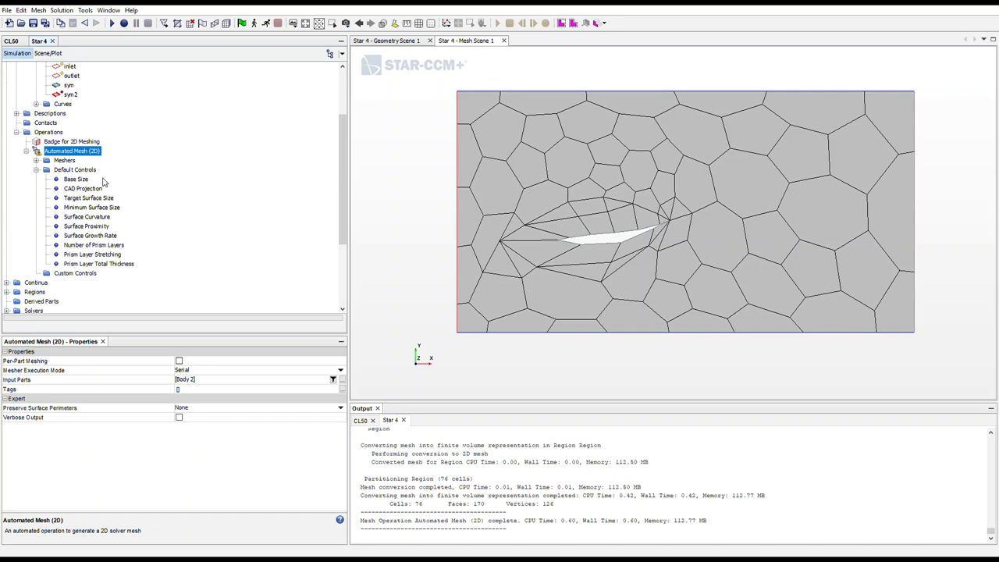
pyautogui.hotkey('ctrl', 'm')
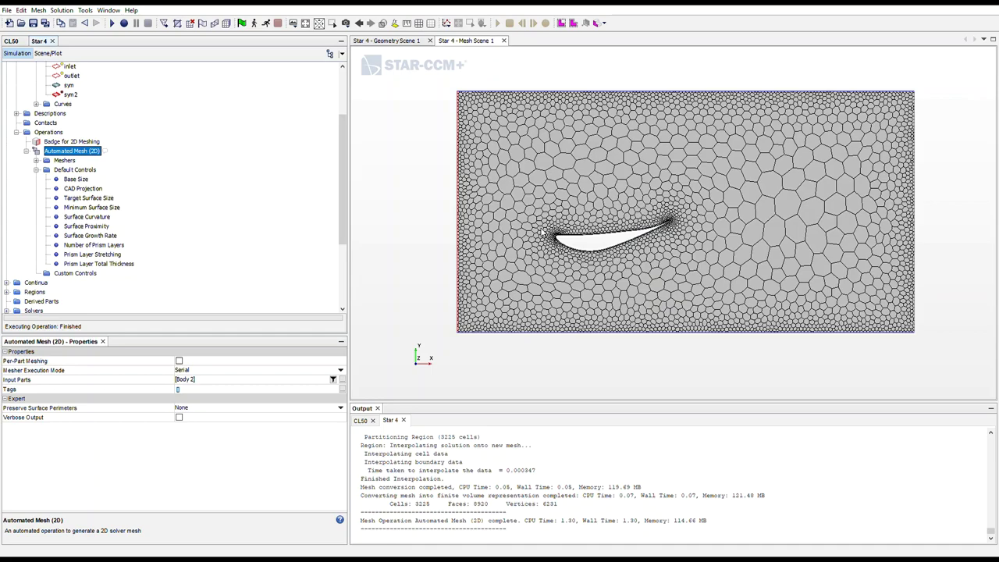
pyautogui.scroll(5, 563, 241)
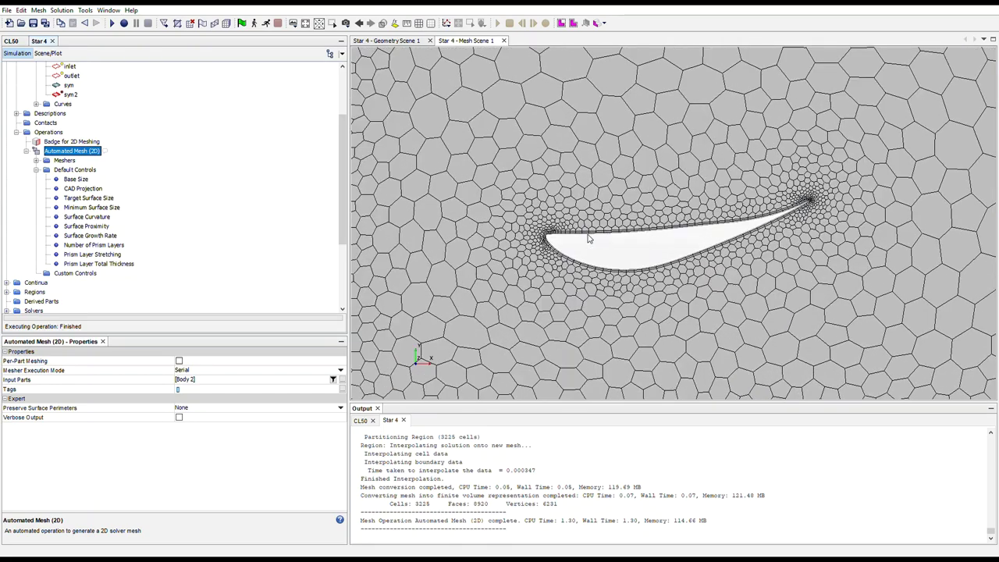
pyautogui.scroll(3, 607, 235)
pyautogui.scroll(-1, 461, 238)
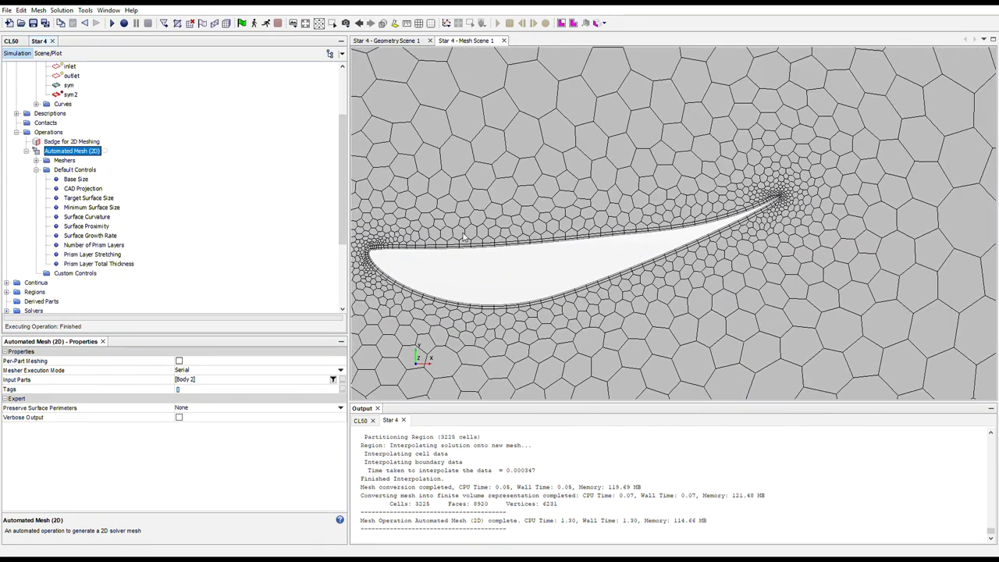
pyautogui.scroll(-6, 461, 238)
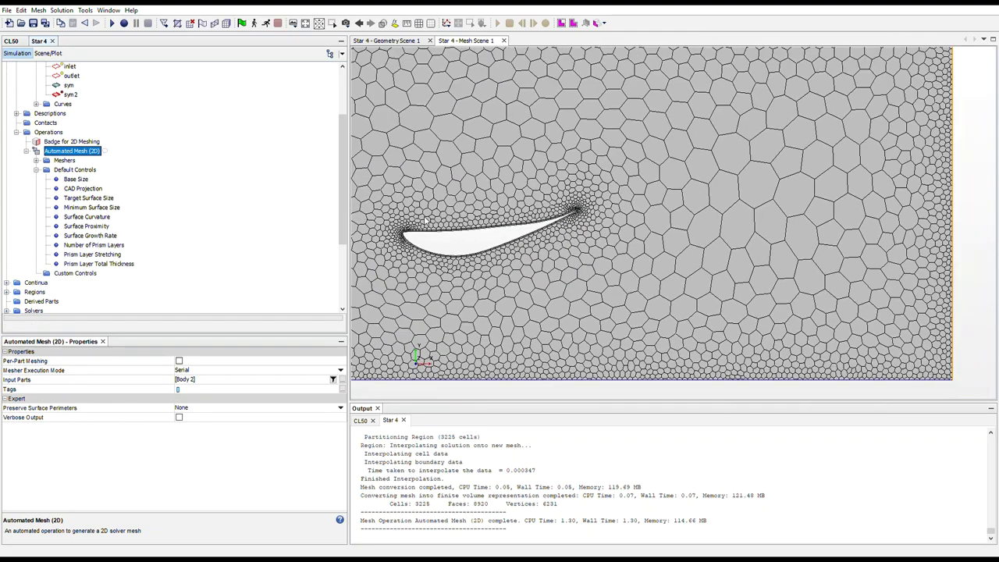
pyautogui.scroll(-3, 425, 218)
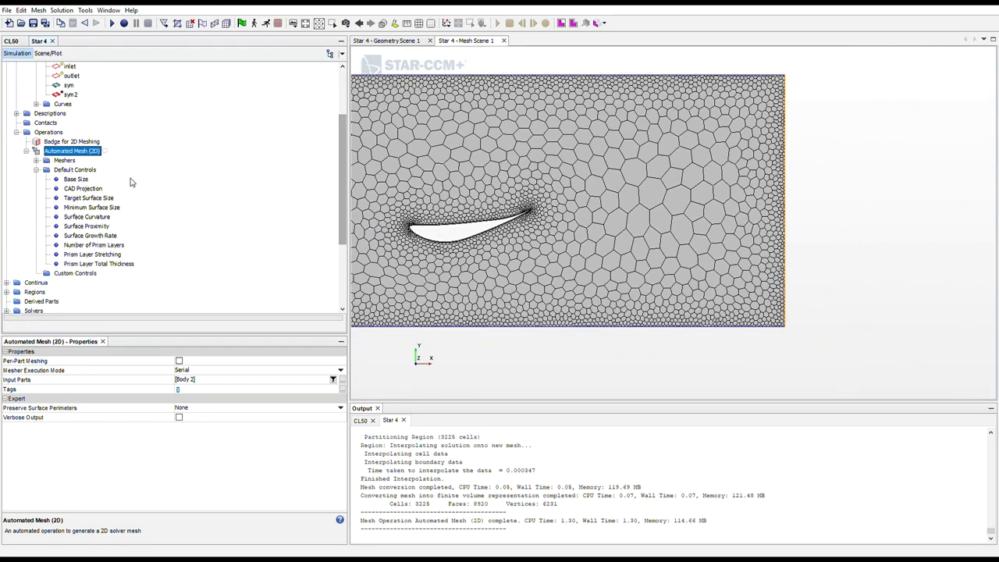
# - Create a Surface Control under the Automated Mesh (2D) Custom Controls and open its part surfaces
pyautogui.click(89, 198)
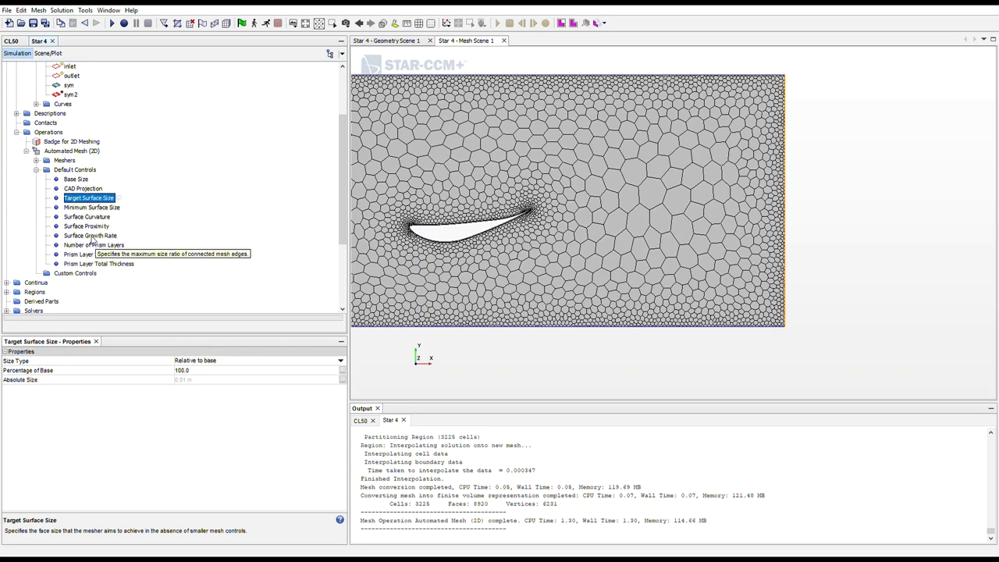
pyautogui.click(75, 274)
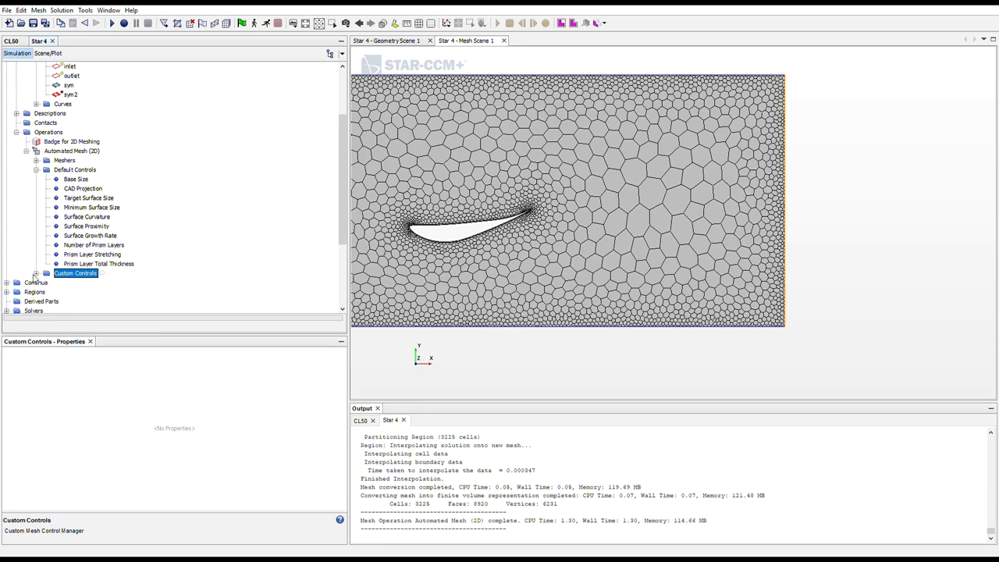
pyautogui.click(36, 274)
pyautogui.click(63, 283)
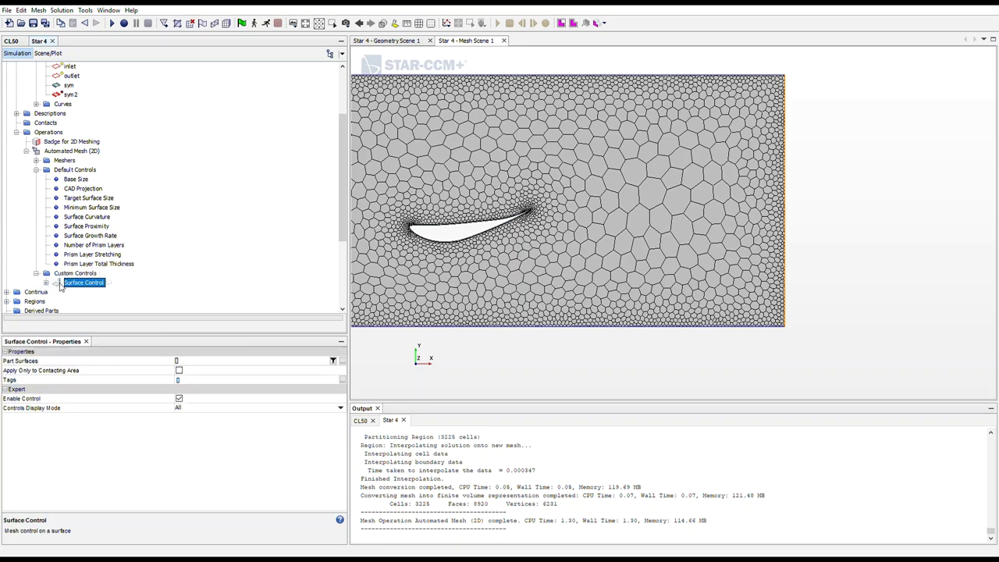
pyautogui.click(96, 319)
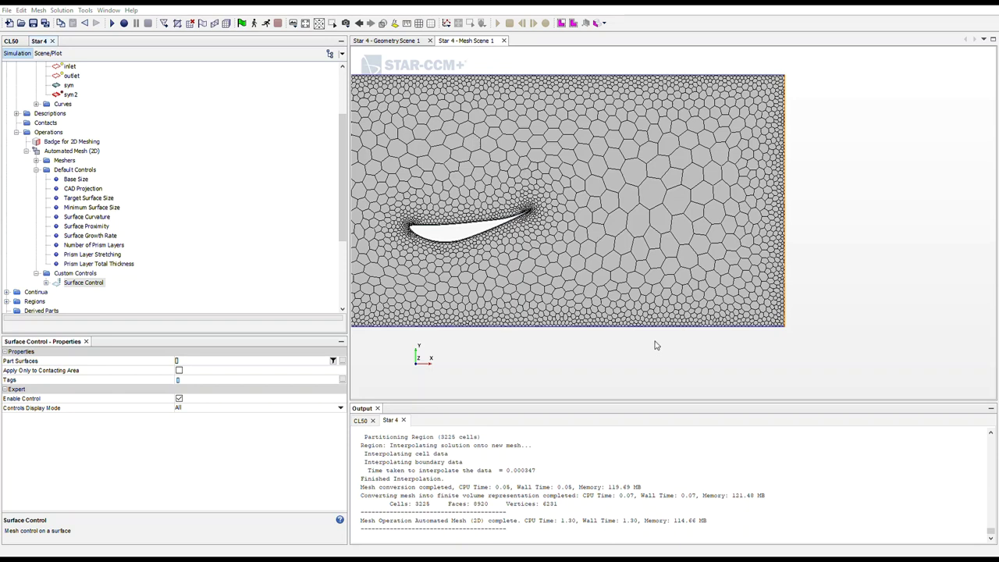
# - Assign Body 2.element 1 to the Surface Control, keep its name, and reselect Automated Mesh (2D)
pyautogui.click(482, 214)
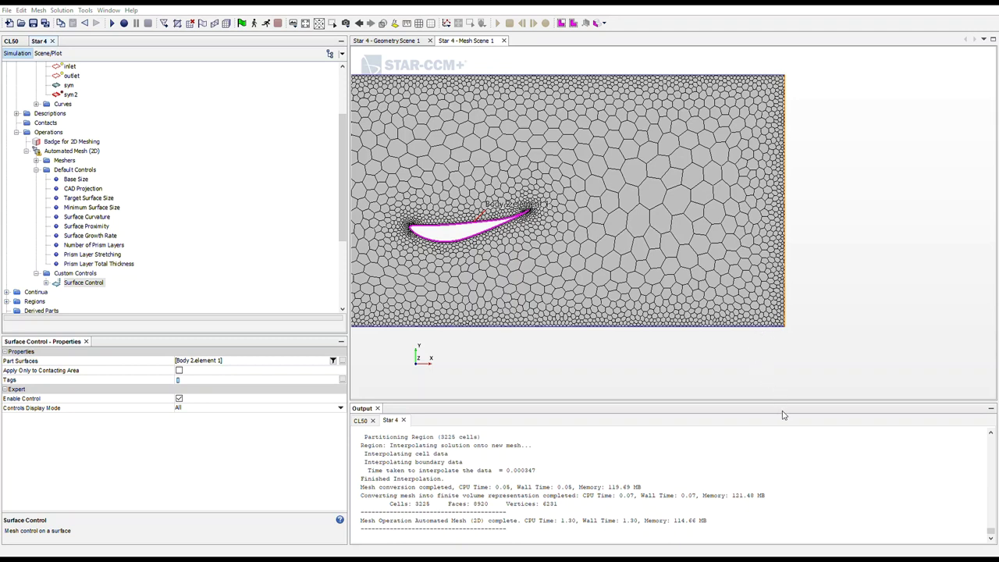
pyautogui.press('F2')
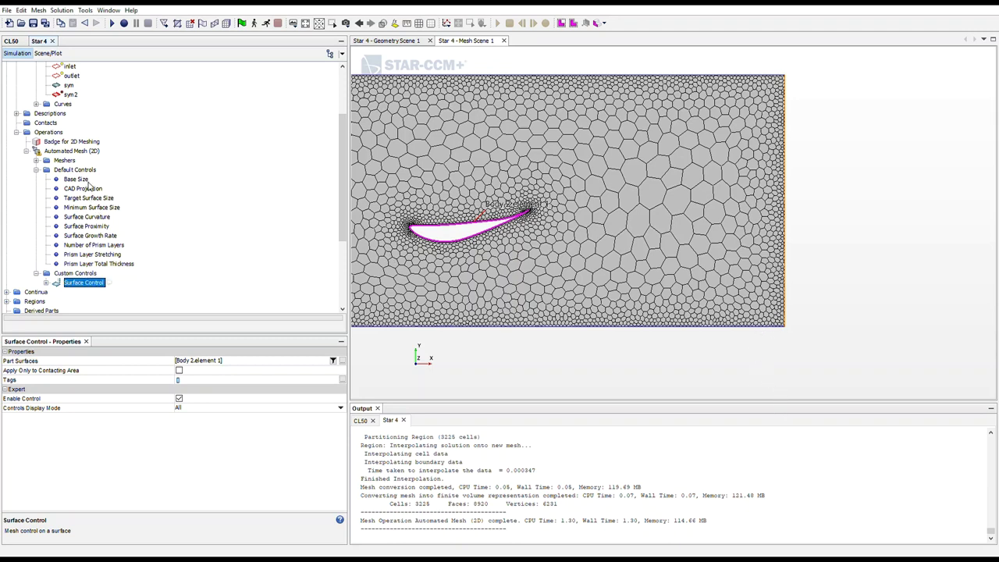
pyautogui.click(59, 152)
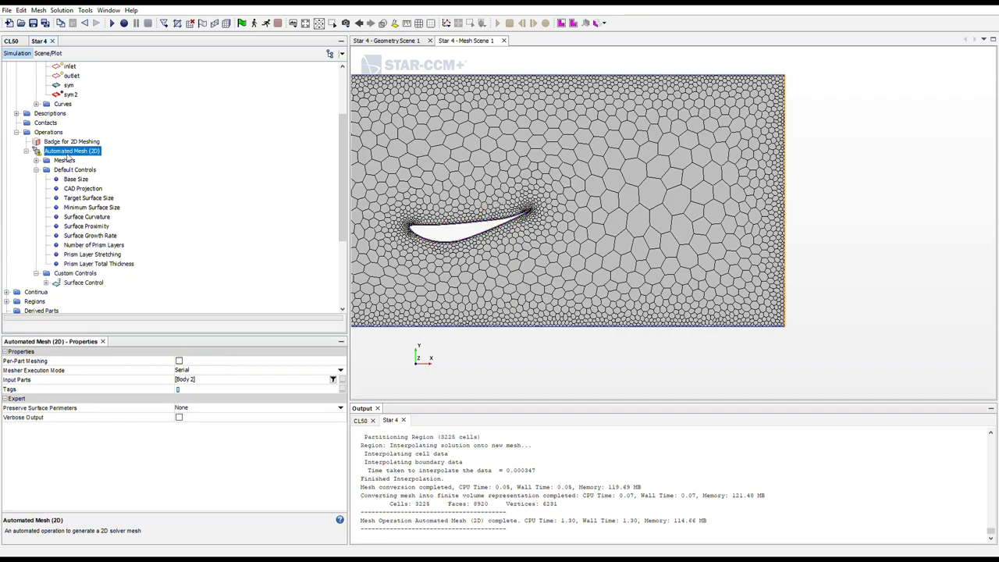
# - Regenerate the 2D mesh with the surface control, giving 5021 cells, and inspect the airfoil region
pyautogui.hotkey('ctrl', 'm')
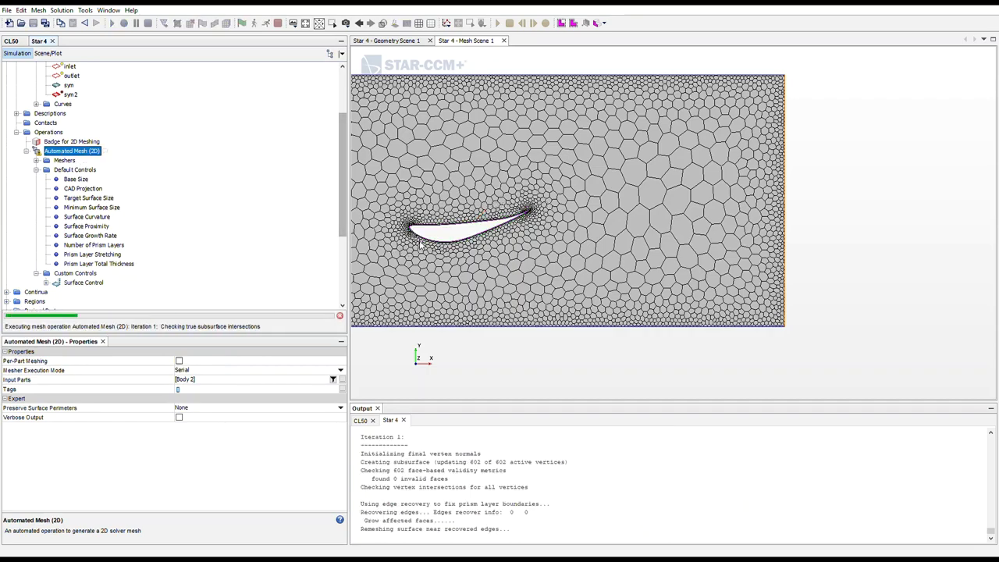
pyautogui.scroll(10, 427, 230)
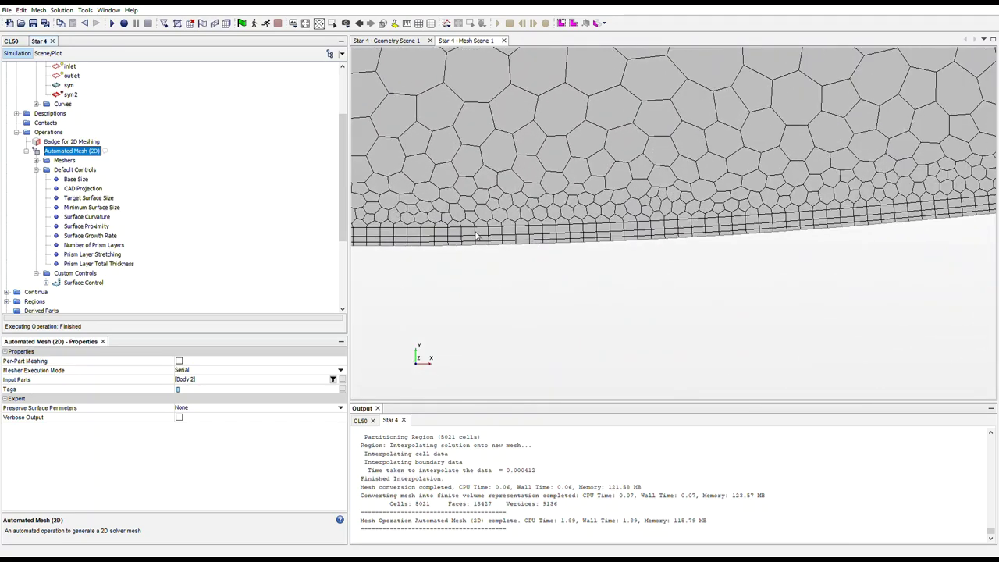
pyautogui.scroll(-10, 477, 234)
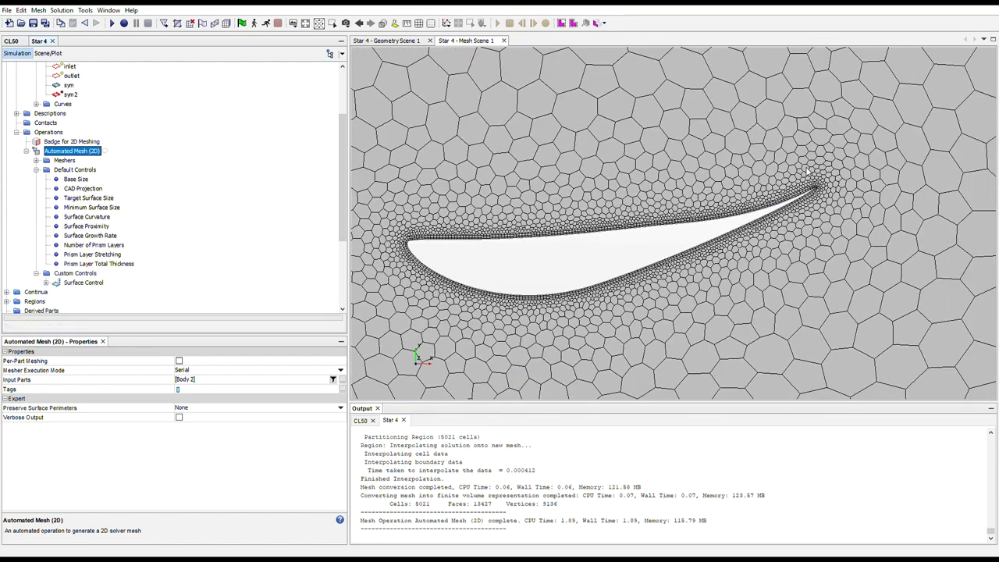
pyautogui.scroll(-1, 590, 234)
pyautogui.scroll(-5, 546, 210)
pyautogui.scroll(-1, 456, 137)
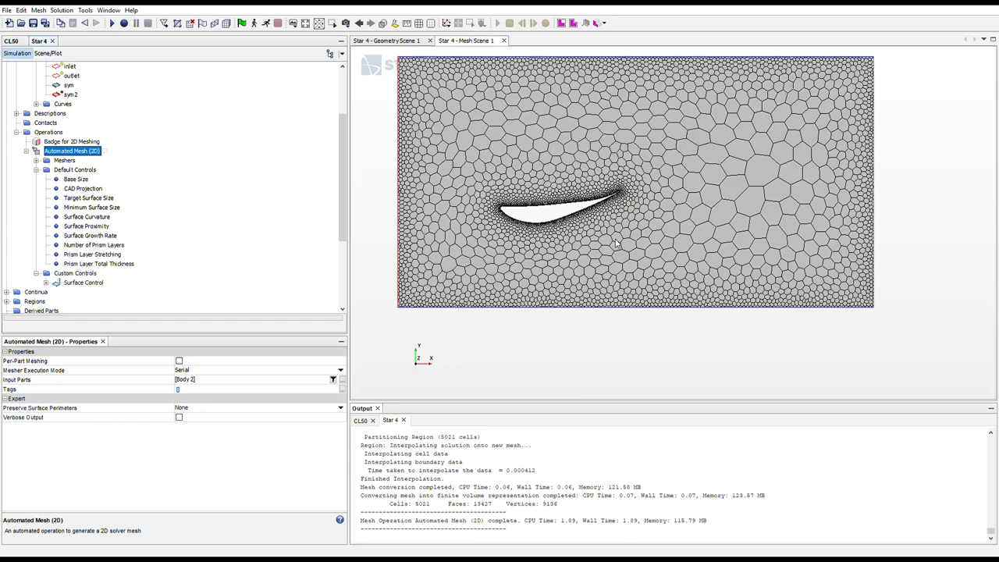
# - Switch Target Surface Size to an absolute 10 cm and regenerate the mesh
pyautogui.click(83, 199)
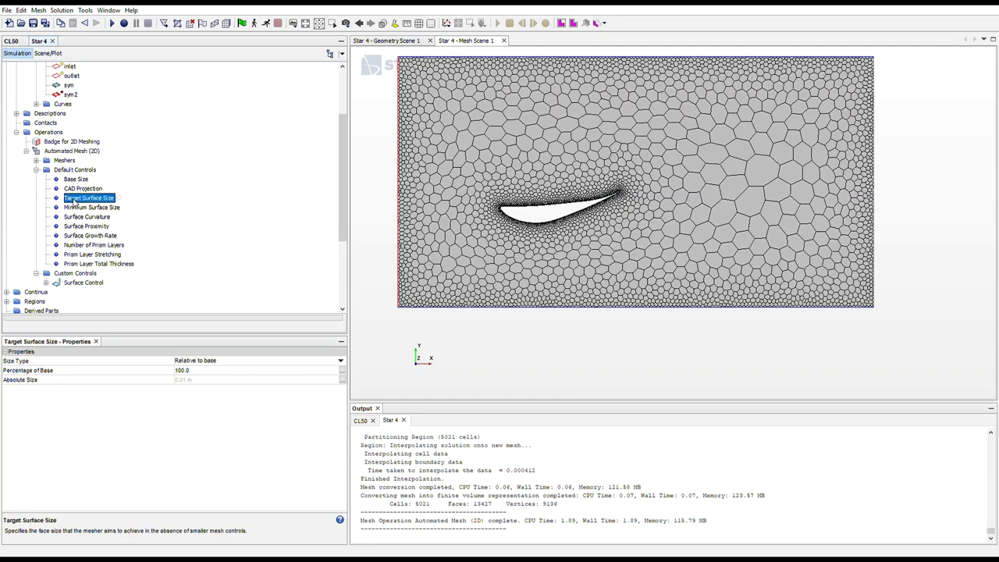
pyautogui.click(205, 363)
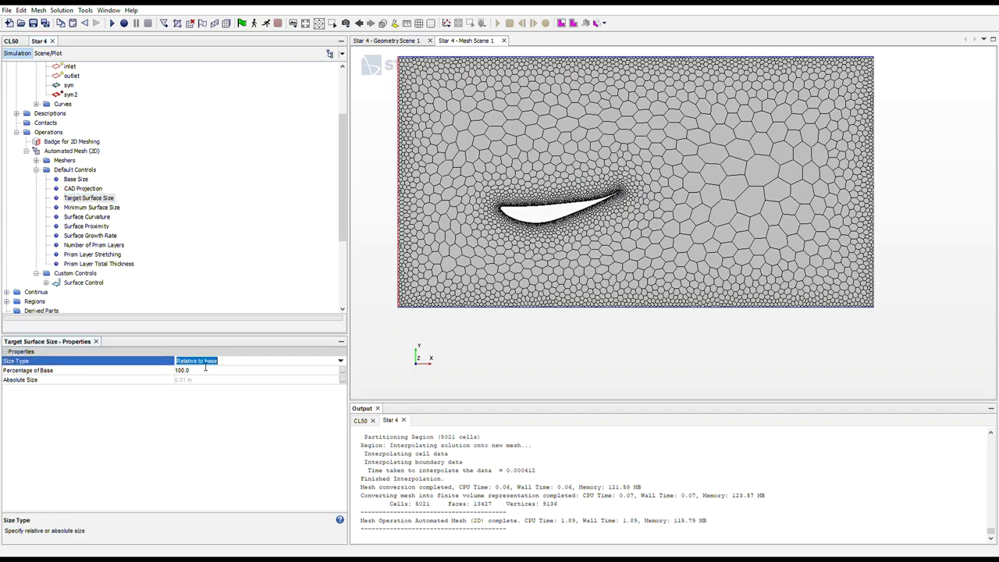
pyautogui.press('Down')
pyautogui.click(199, 381)
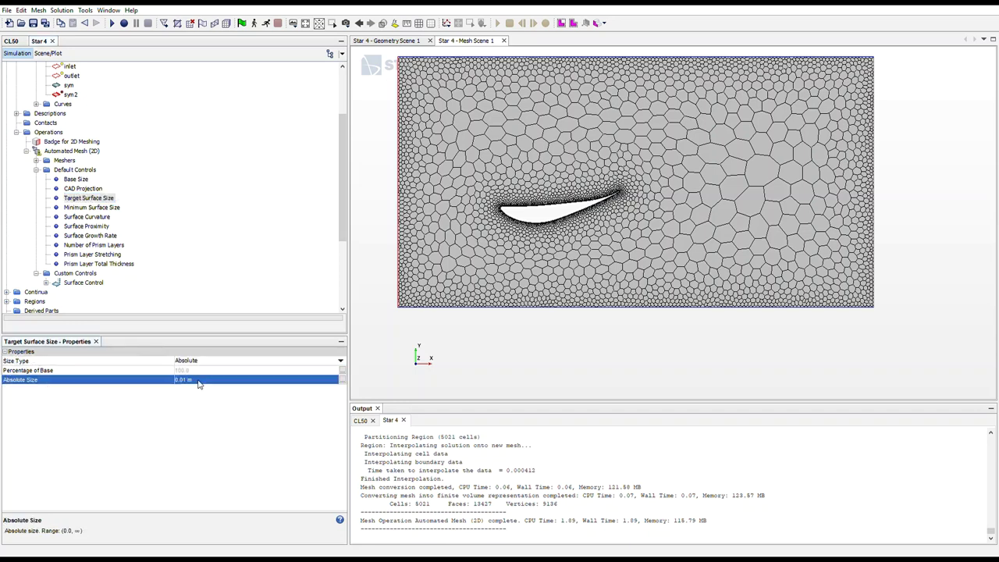
pyautogui.click(202, 384)
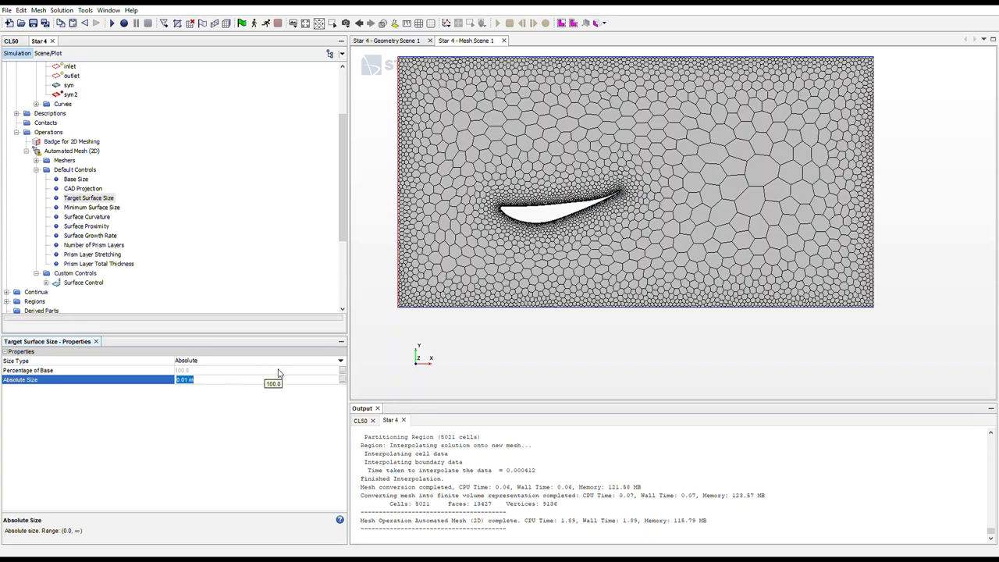
pyautogui.write('10cm')
pyautogui.press('Return')
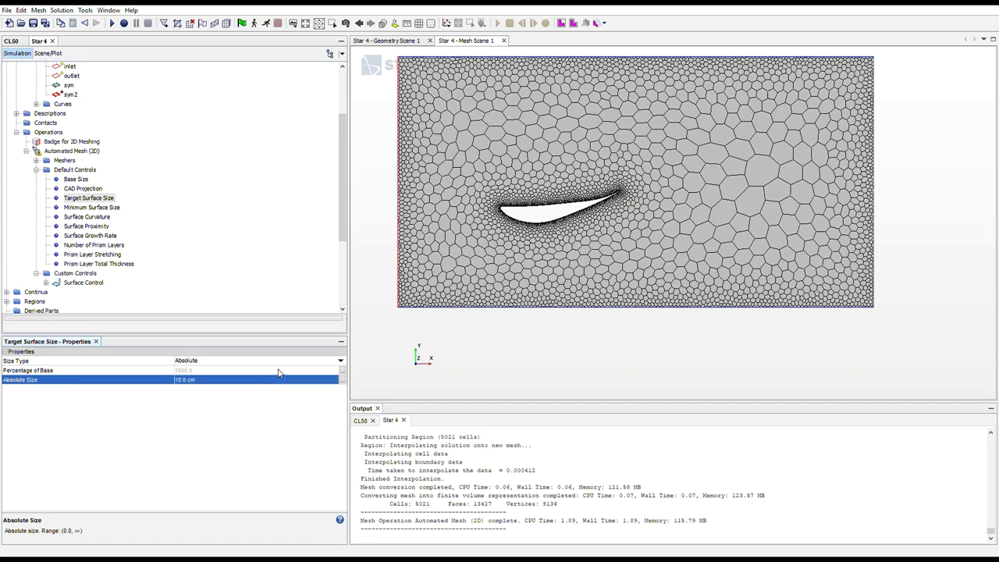
pyautogui.click(53, 150)
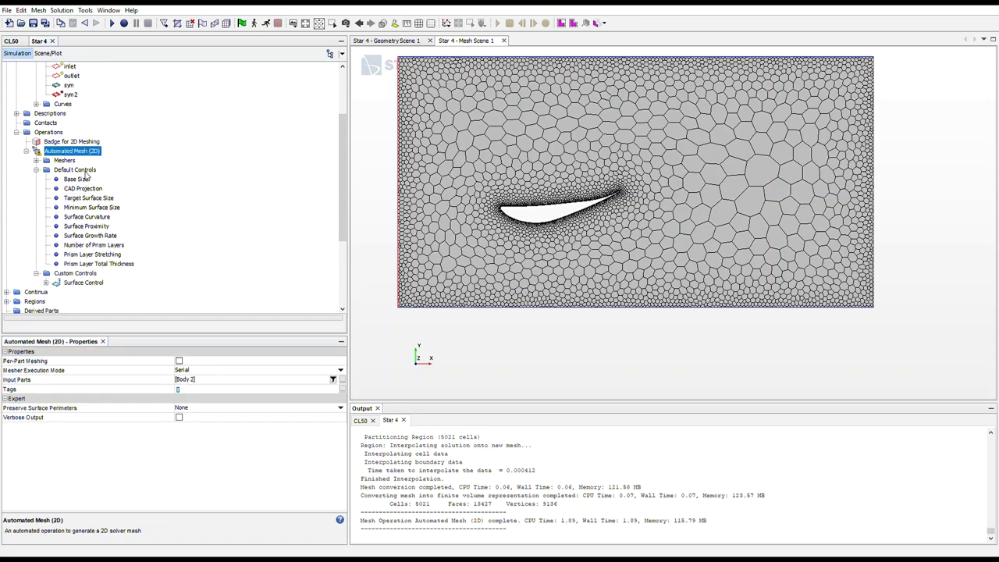
pyautogui.hotkey('ctrl', 'm')
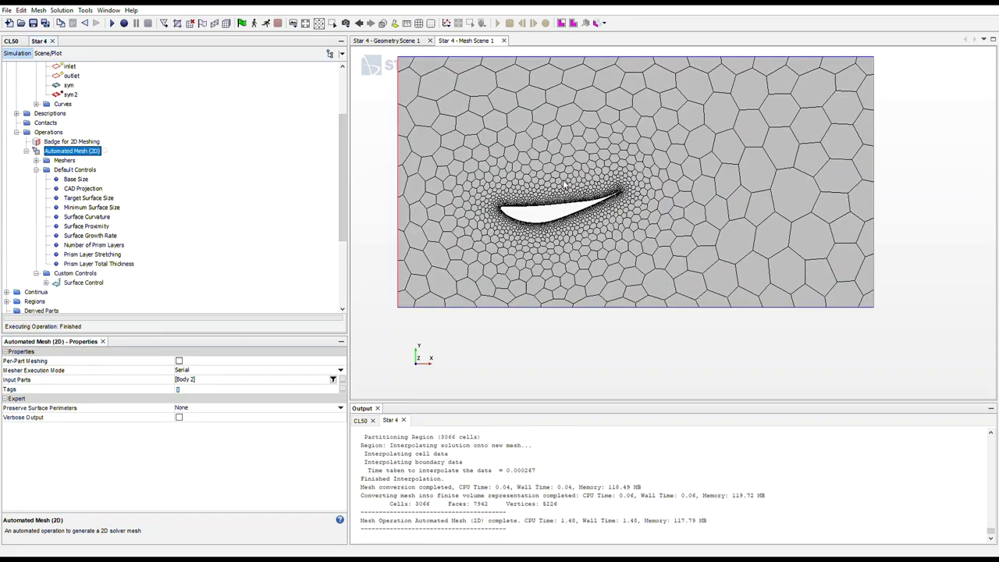
pyautogui.scroll(3, 563, 184)
pyautogui.scroll(-1, 497, 224)
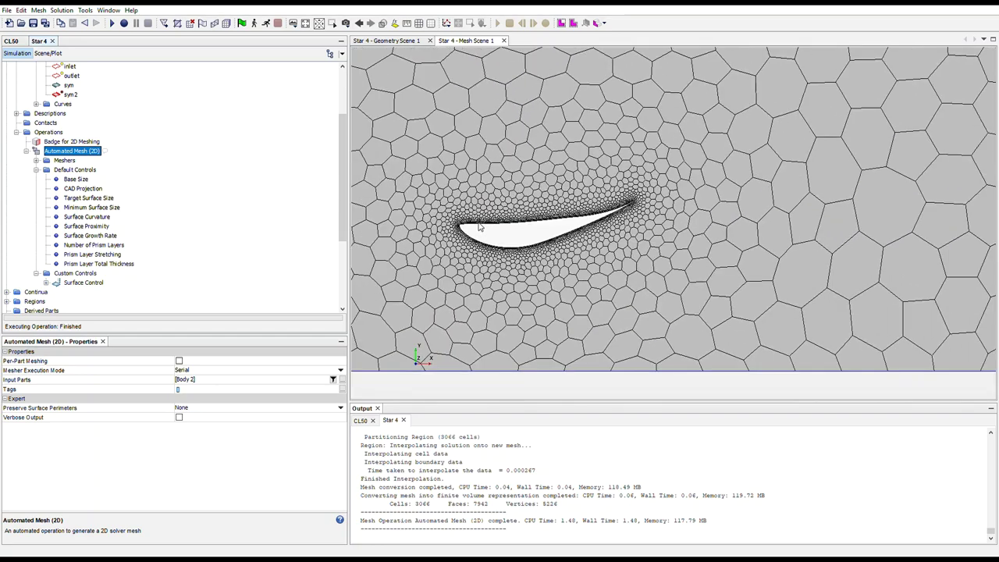
# - Reduce the absolute target surface size to 5 cm and regenerate, giving 3190 cells
pyautogui.click(82, 200)
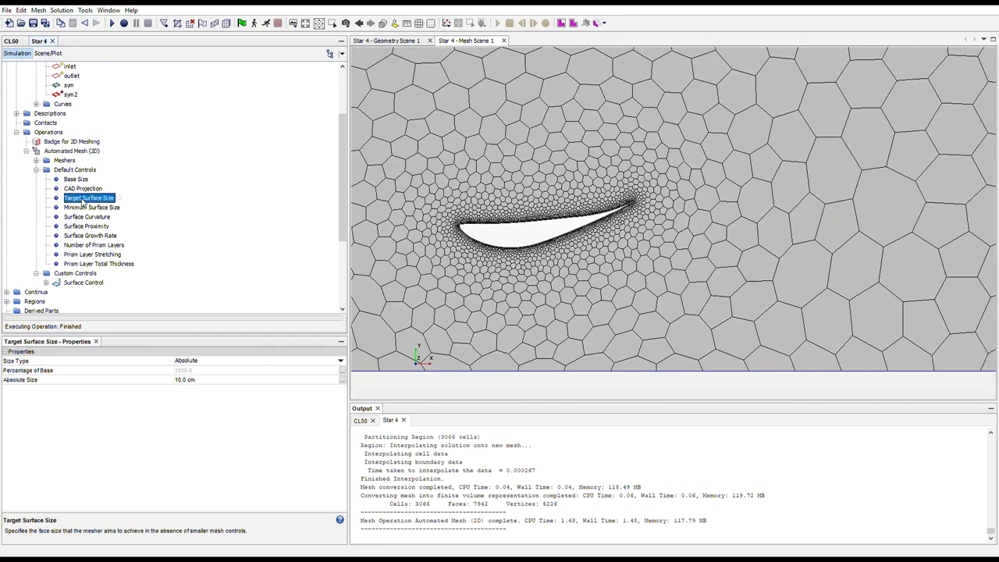
pyautogui.click(219, 381)
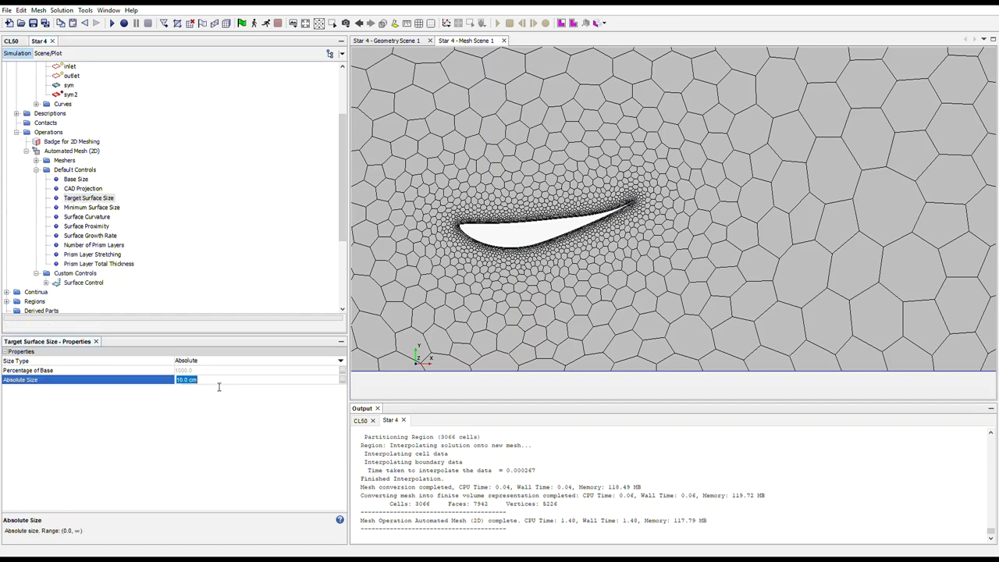
pyautogui.write('5')
pyautogui.press('Return')
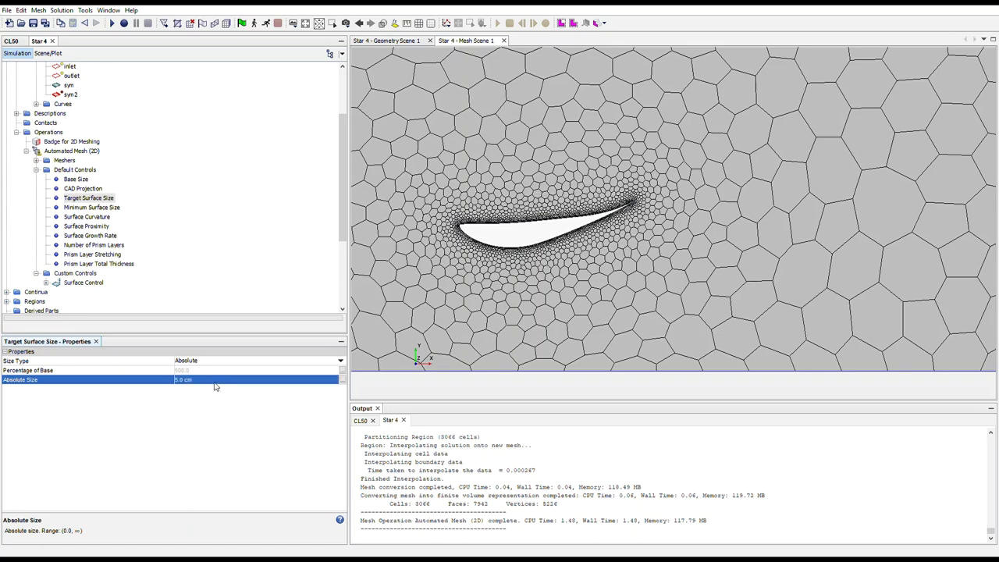
pyautogui.click(89, 152)
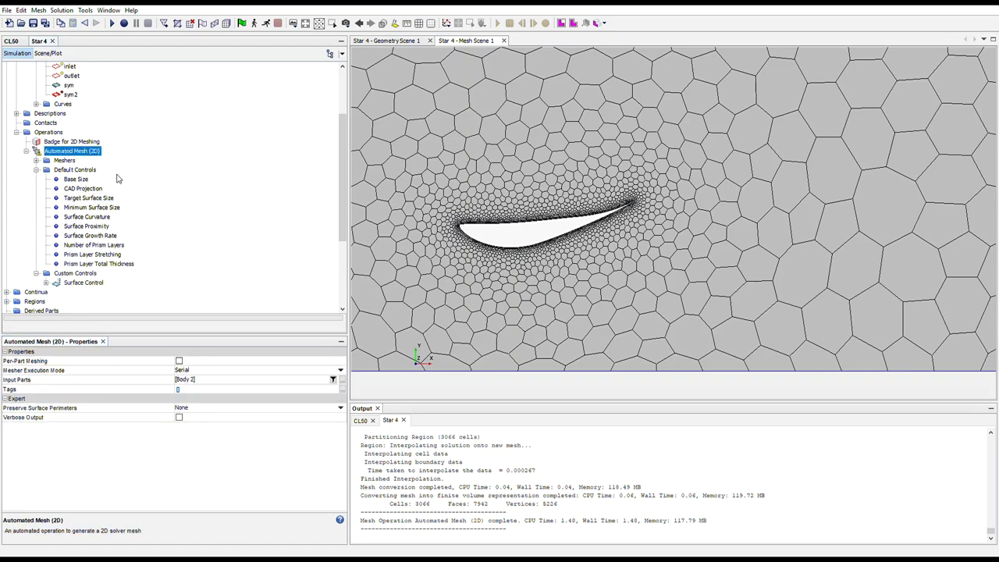
pyautogui.hotkey('ctrl', 'm')
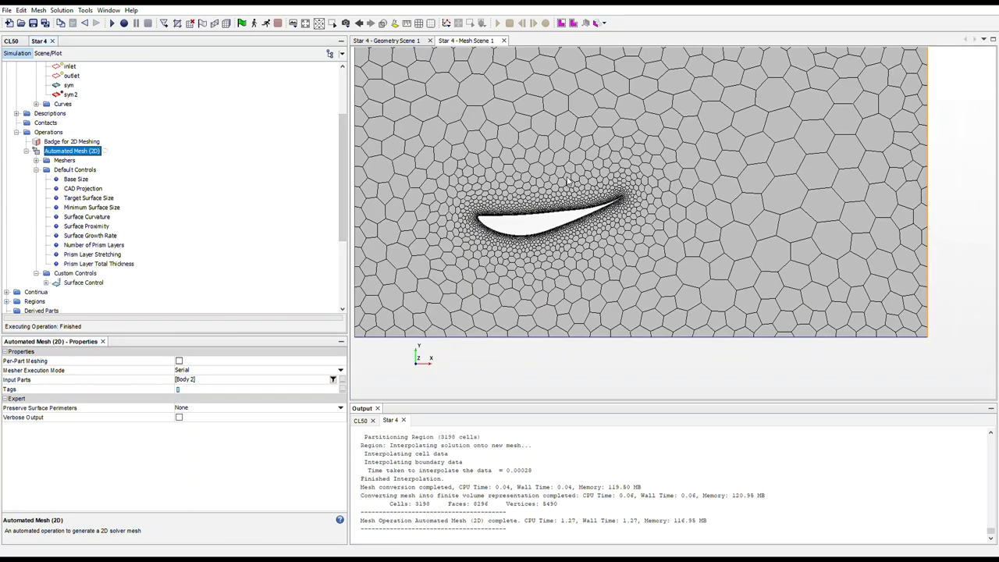
pyautogui.scroll(-1, 569, 181)
pyautogui.scroll(-3, 547, 195)
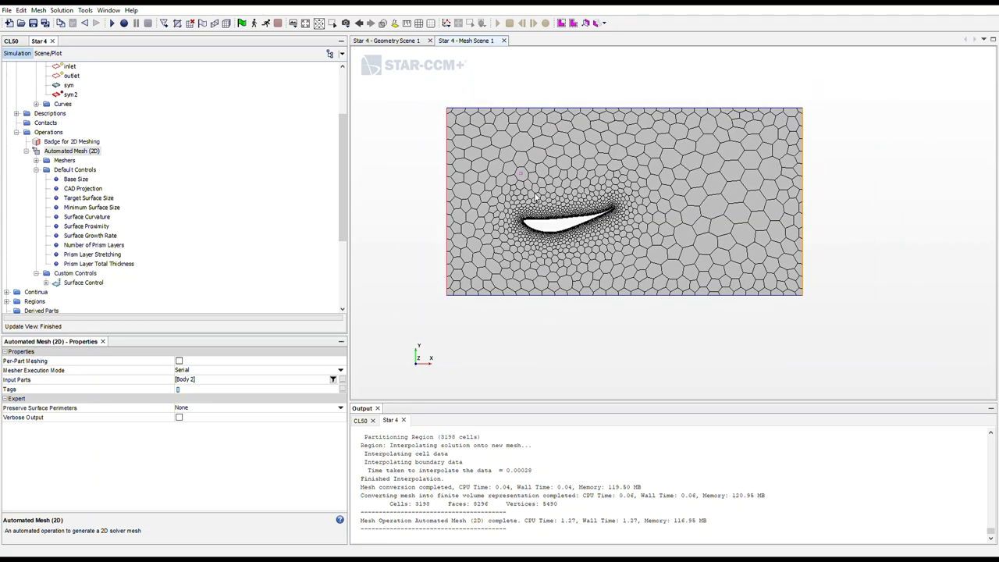
pyautogui.scroll(2, 589, 228)
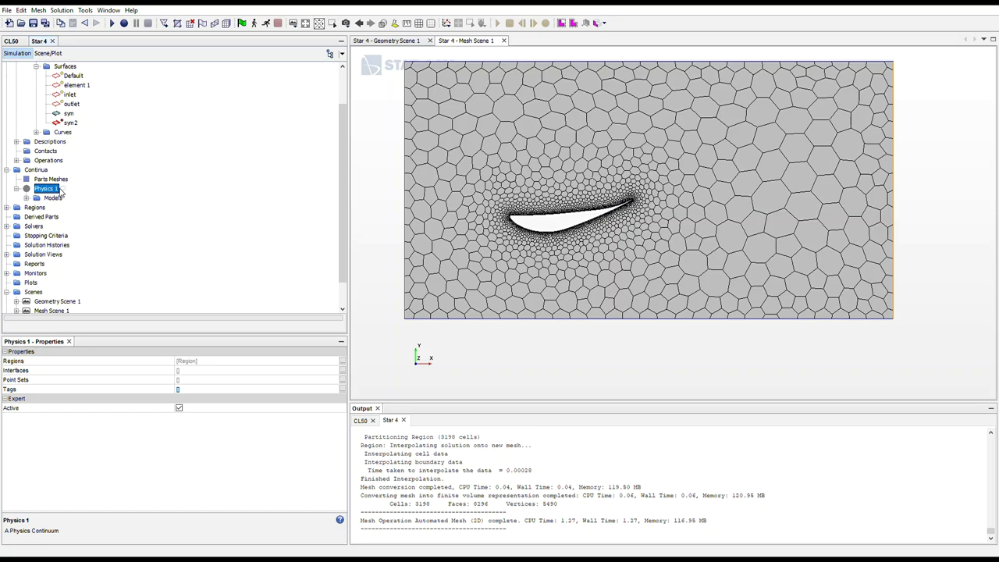
# - Select the Physics 1 continuum under Continua and keep its default name
pyautogui.click(6, 171)
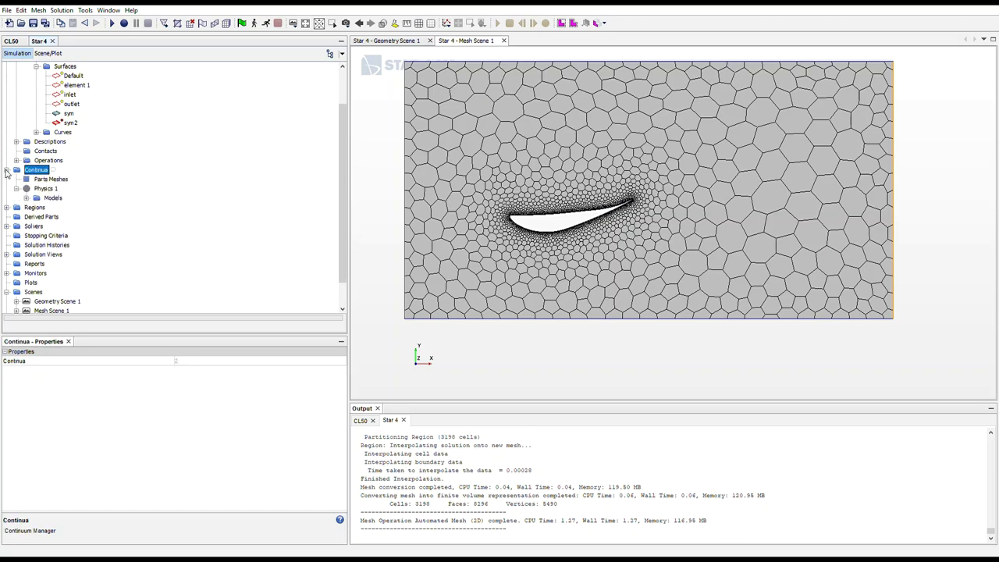
pyautogui.click(39, 189)
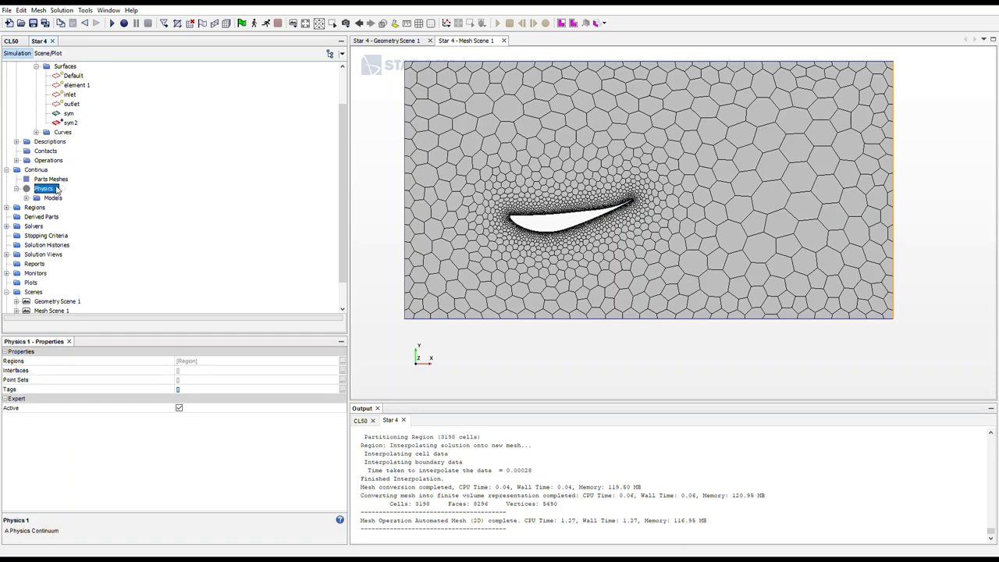
pyautogui.scroll(2, 58, 192)
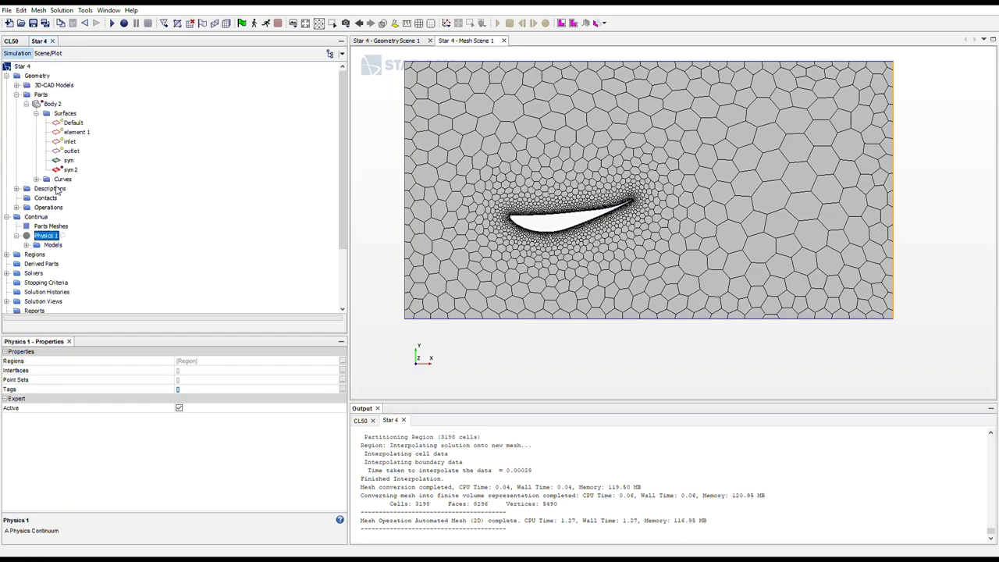
pyautogui.click(45, 234)
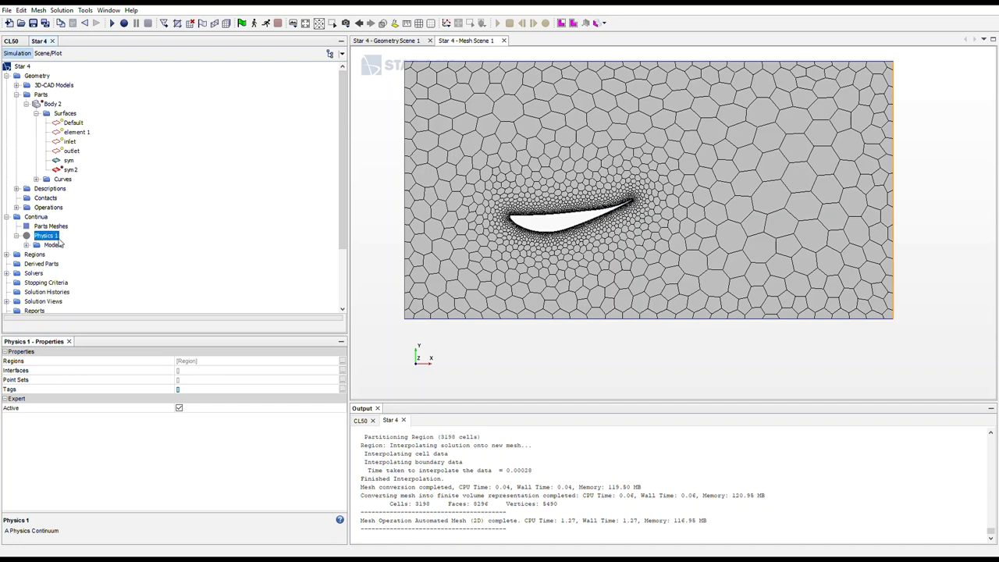
pyautogui.press('Return')
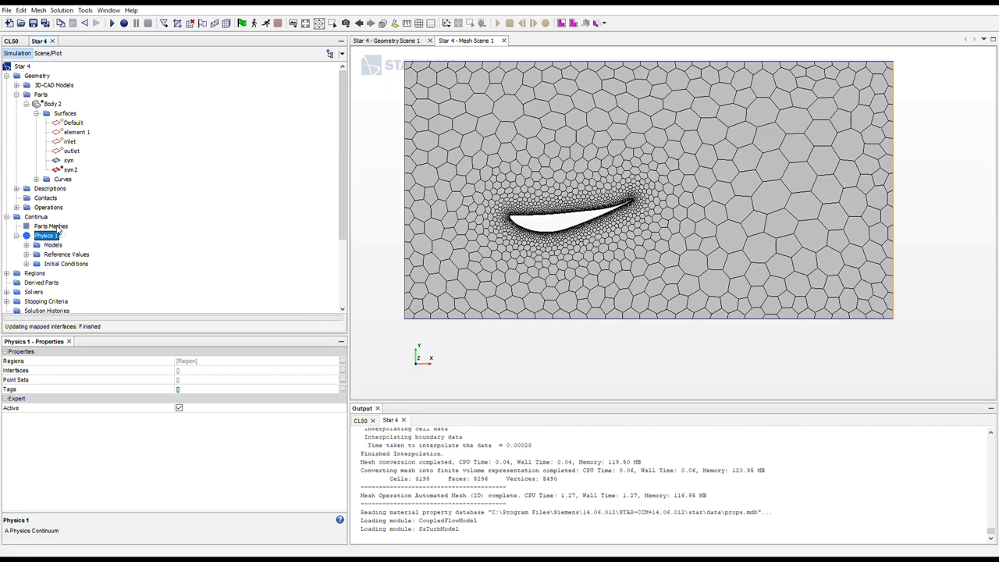
# - Under Physics 1 Initial Conditions, enter 17 as the x velocity, giving [17.0, 0.0] m/s
pyautogui.scroll(-2, 54, 226)
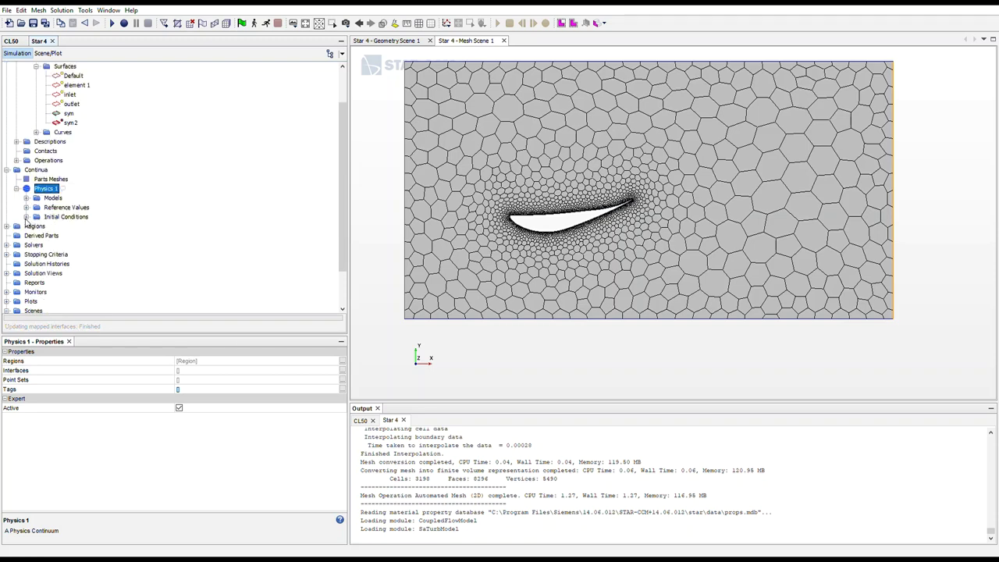
pyautogui.click(26, 217)
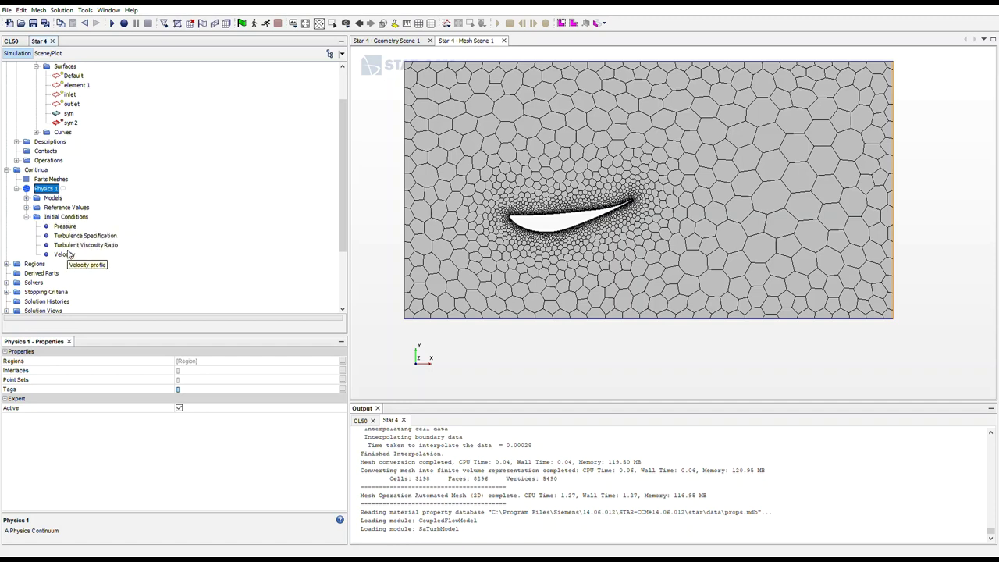
pyautogui.click(65, 226)
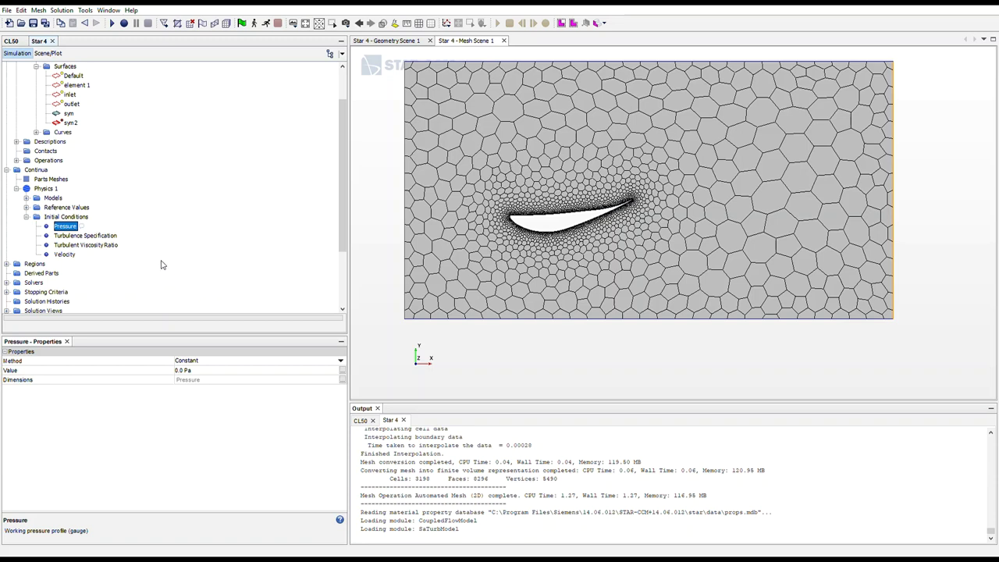
pyautogui.click(64, 256)
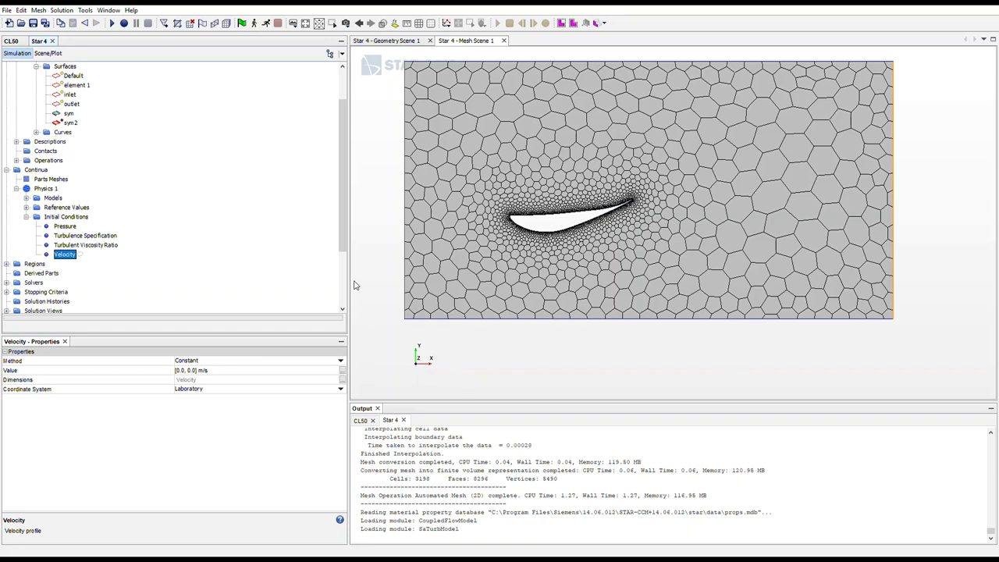
pyautogui.click(183, 371)
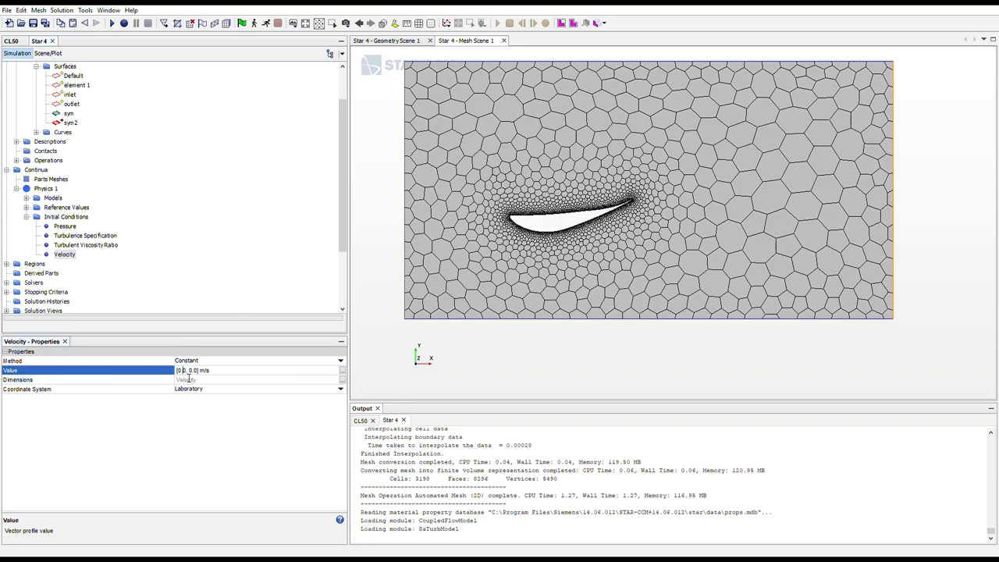
pyautogui.doubleClick(183, 370)
pyautogui.write('17')
pyautogui.press('Return')
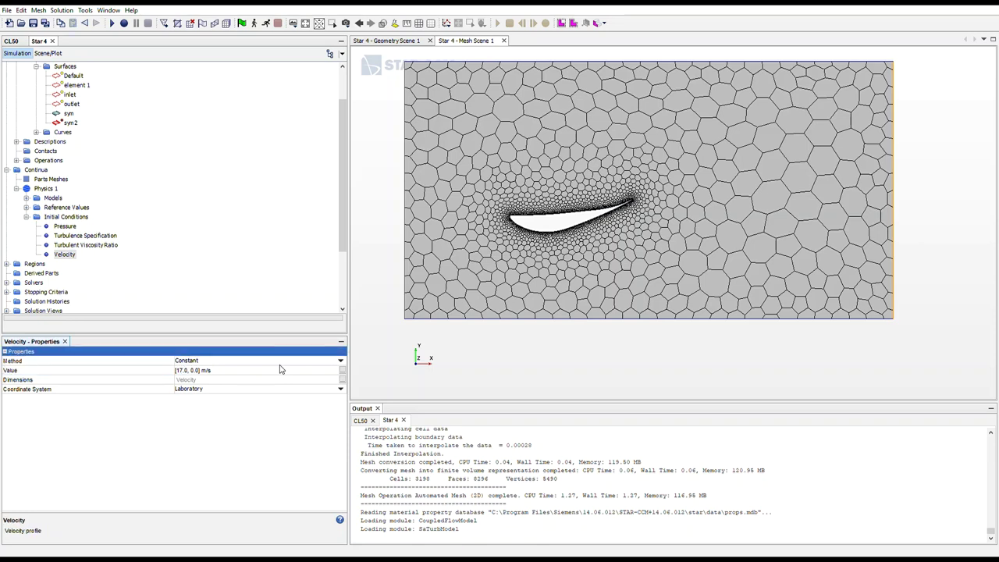
pyautogui.click(16, 189)
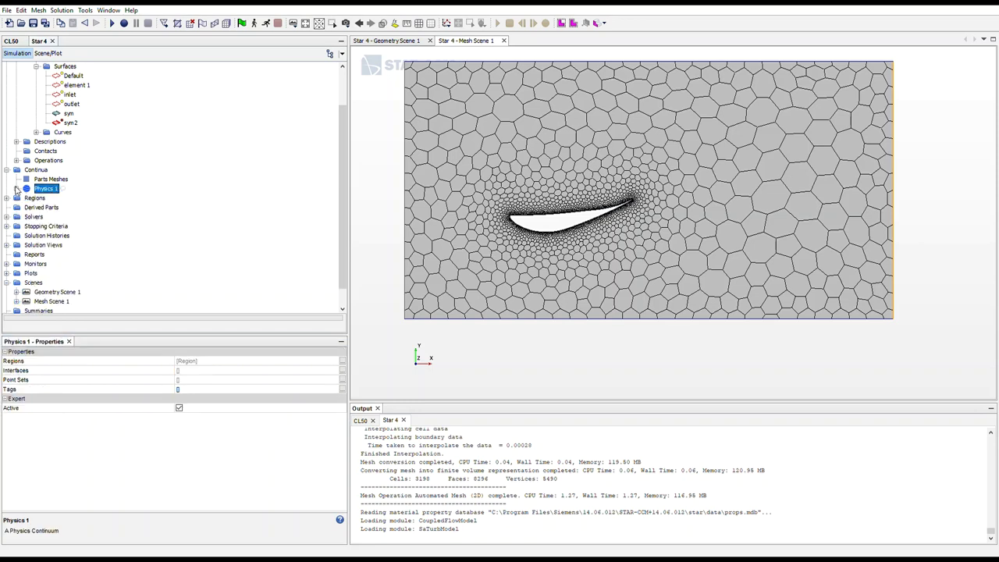
pyautogui.click(6, 170)
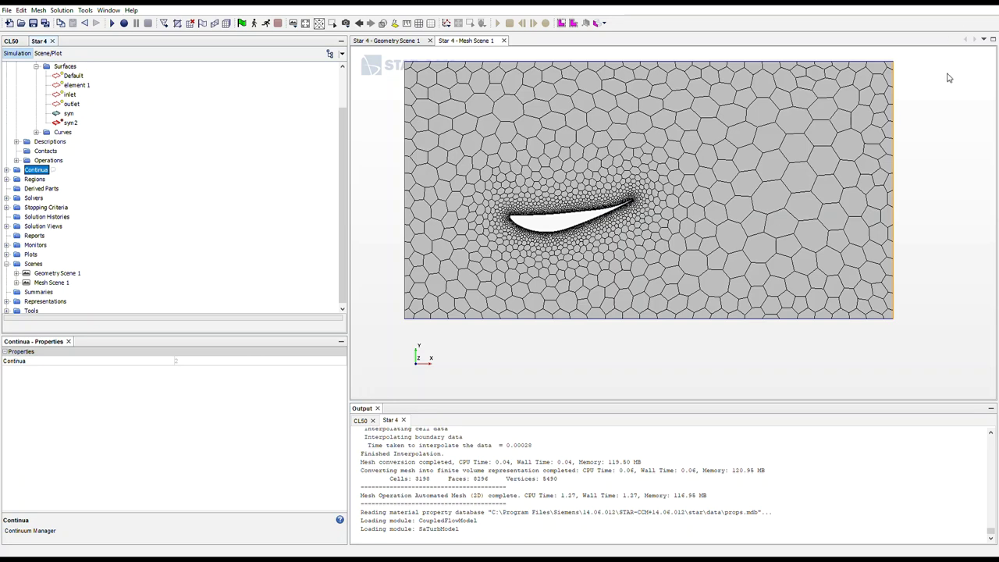
pyautogui.press('Down')
pyautogui.press('Down')
pyautogui.press('Down')
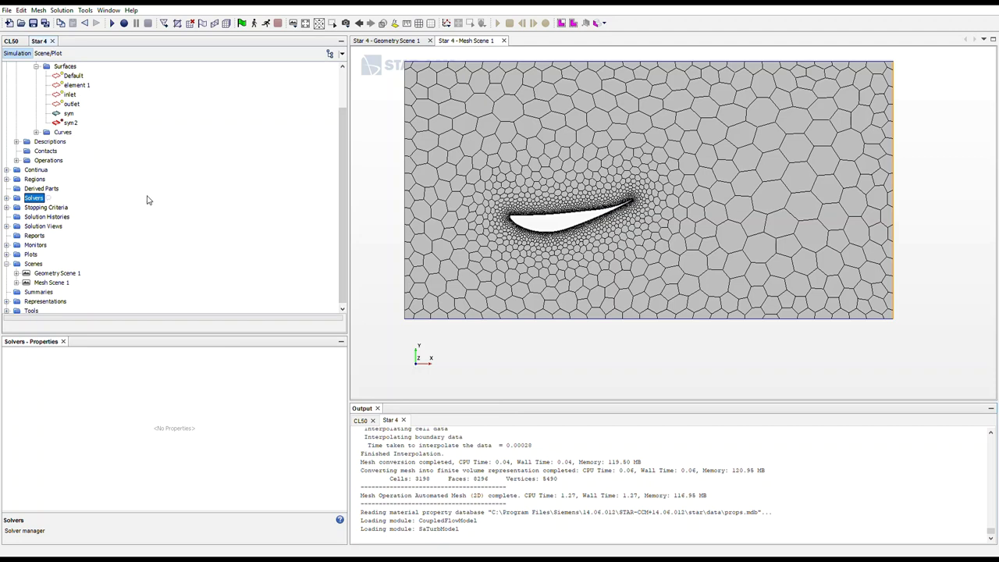
pyautogui.click(7, 198)
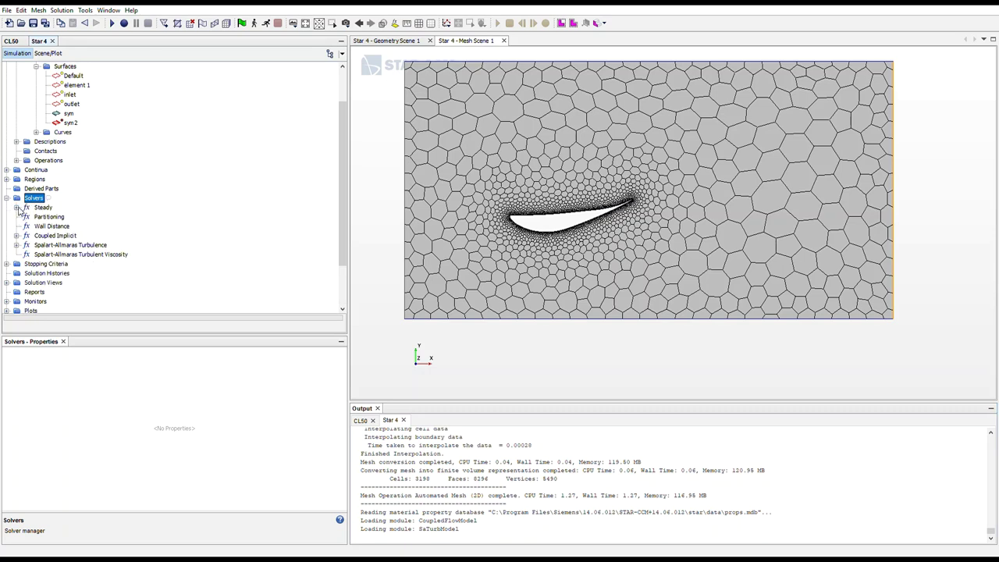
pyautogui.click(16, 208)
pyautogui.click(49, 218)
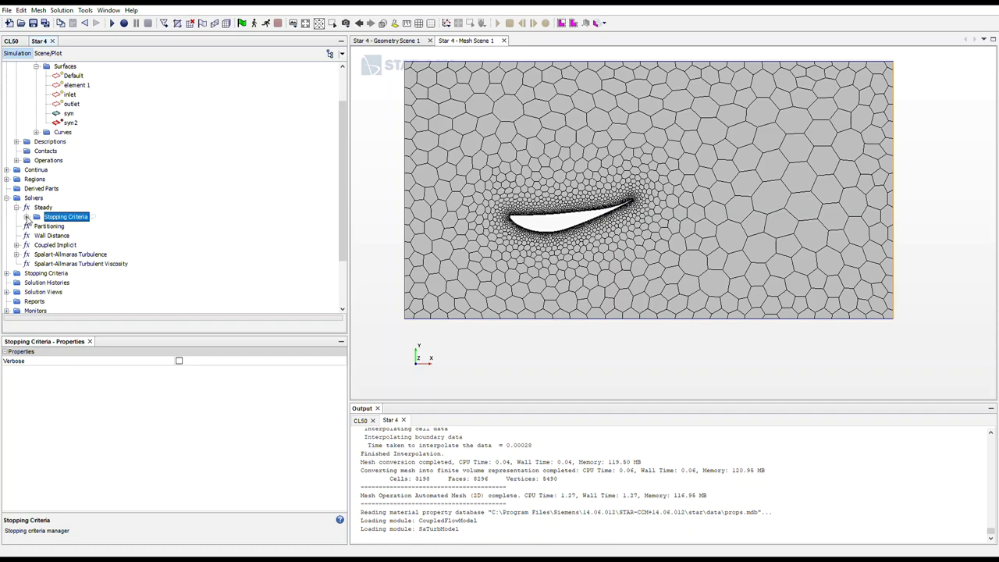
pyautogui.click(27, 217)
pyautogui.click(67, 227)
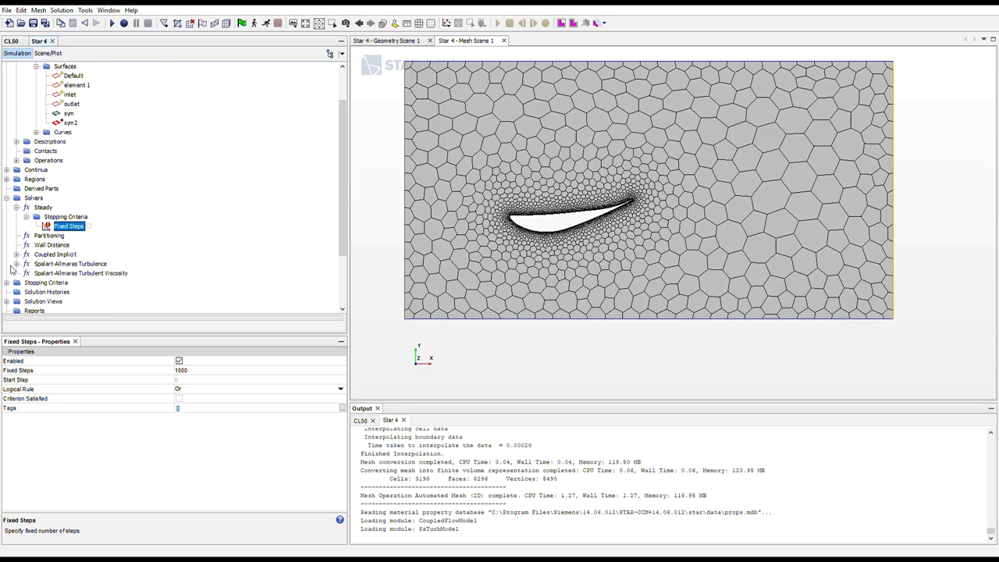
pyautogui.scroll(-2, 21, 275)
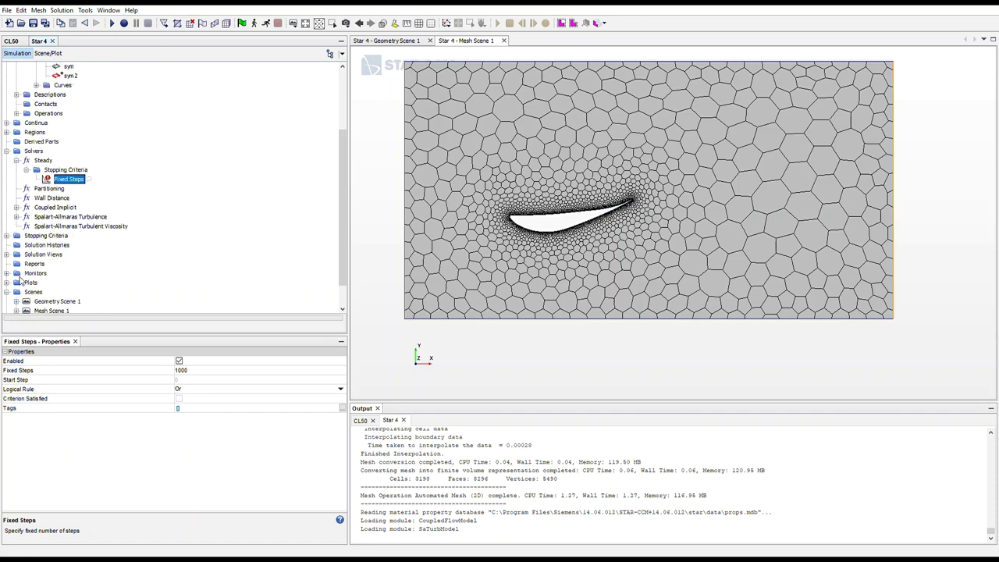
pyautogui.click(6, 151)
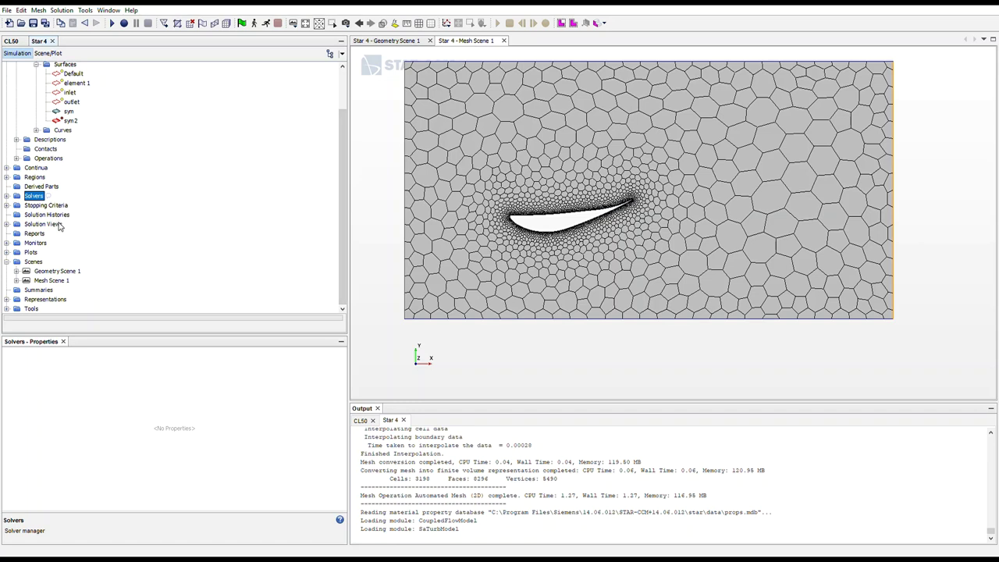
# - Rename the Force 1 report to Downforce and apply it to Body 2.element 1
pyautogui.click(35, 234)
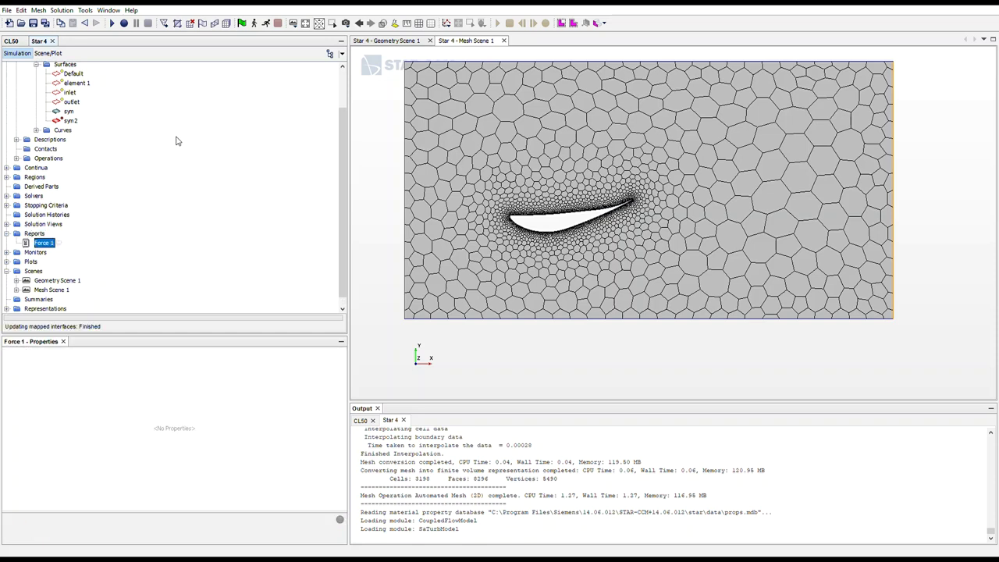
pyautogui.click(43, 244)
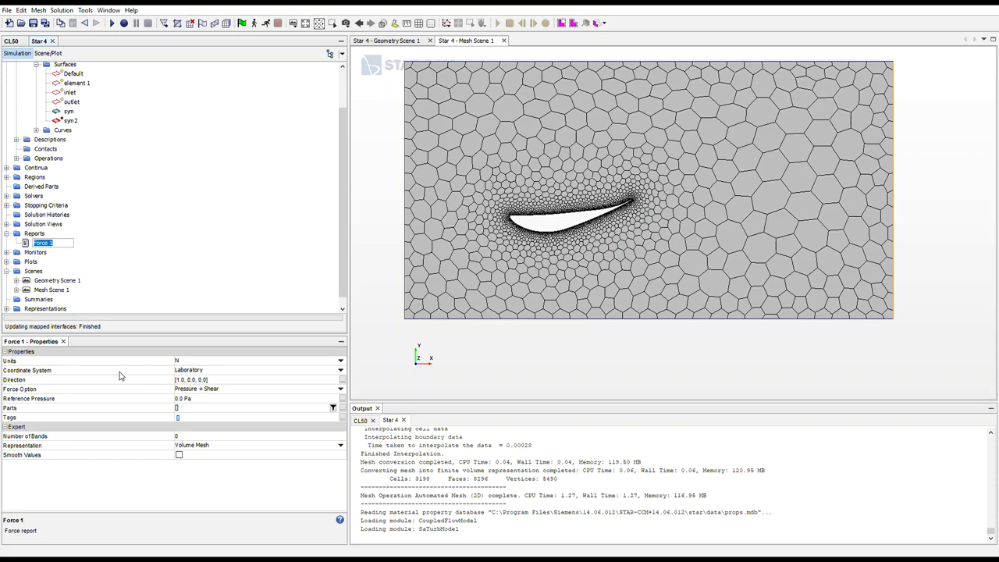
pyautogui.write('Downf')
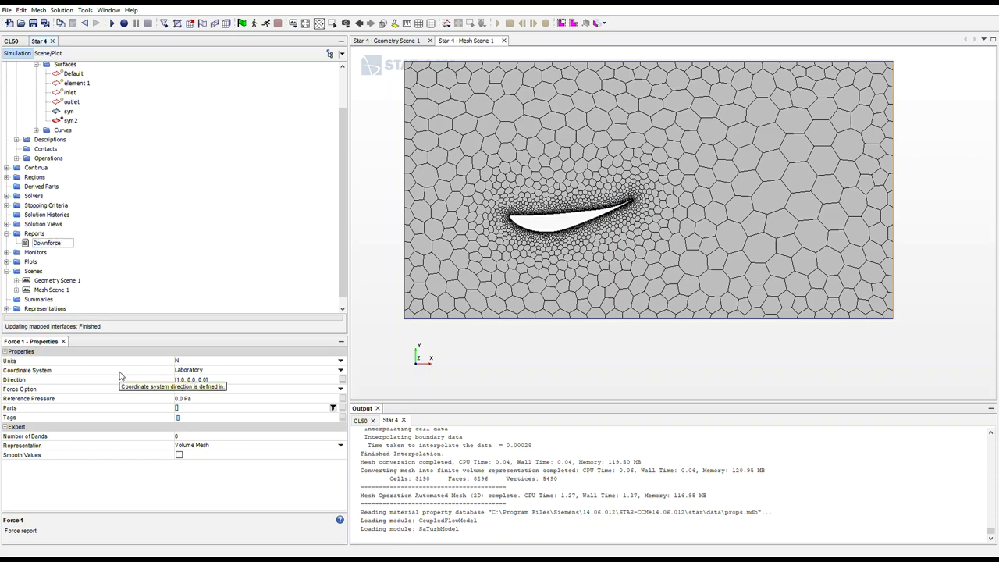
pyautogui.press('Return')
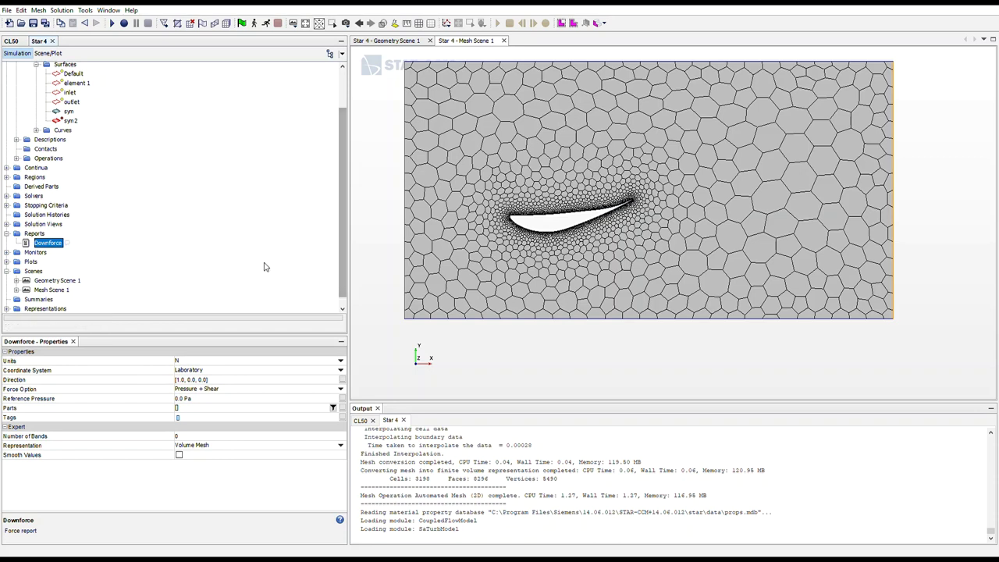
pyautogui.click(340, 408)
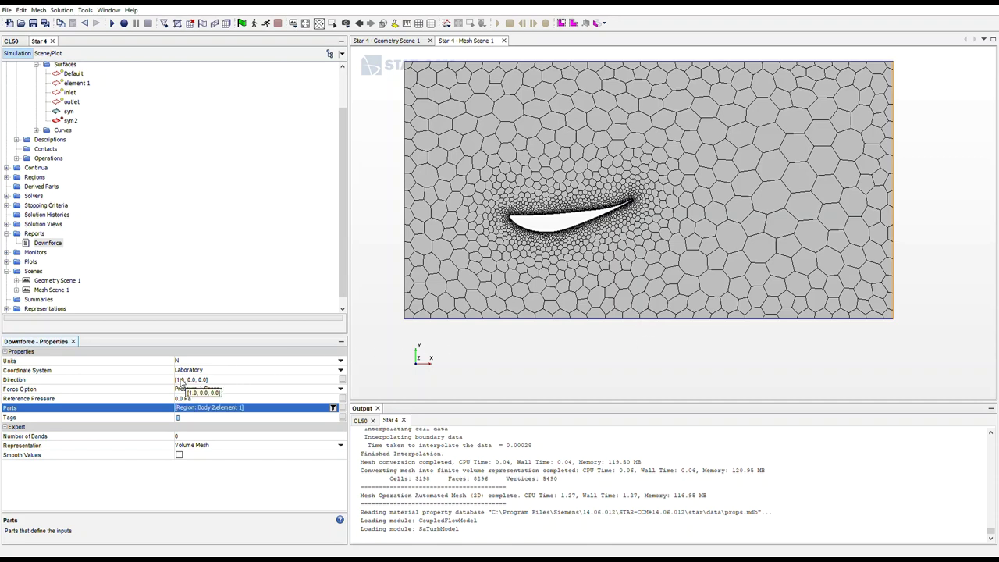
# - Set the Downforce report direction to [0.0, -1.0, 0.0]
pyautogui.click(180, 380)
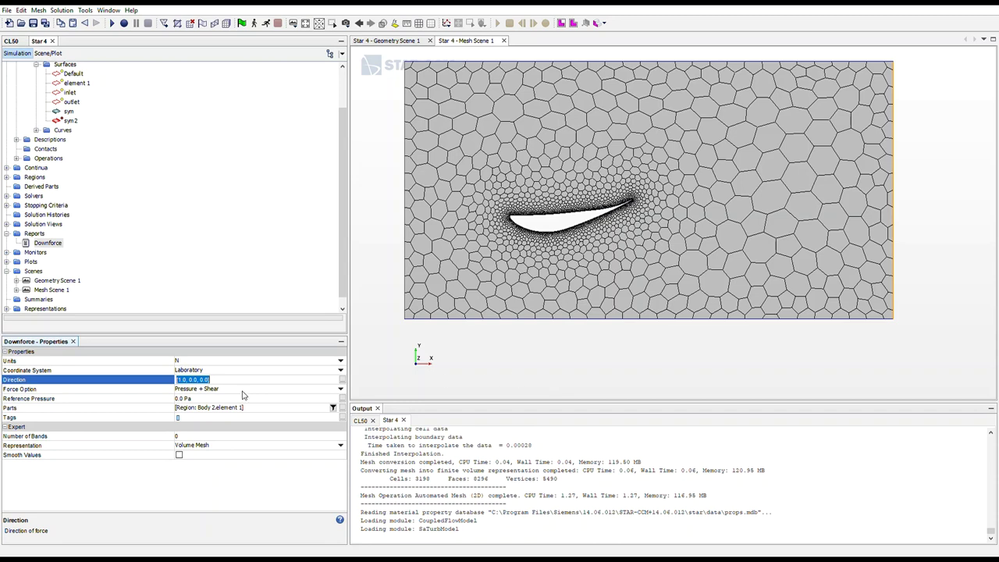
pyautogui.write('0')
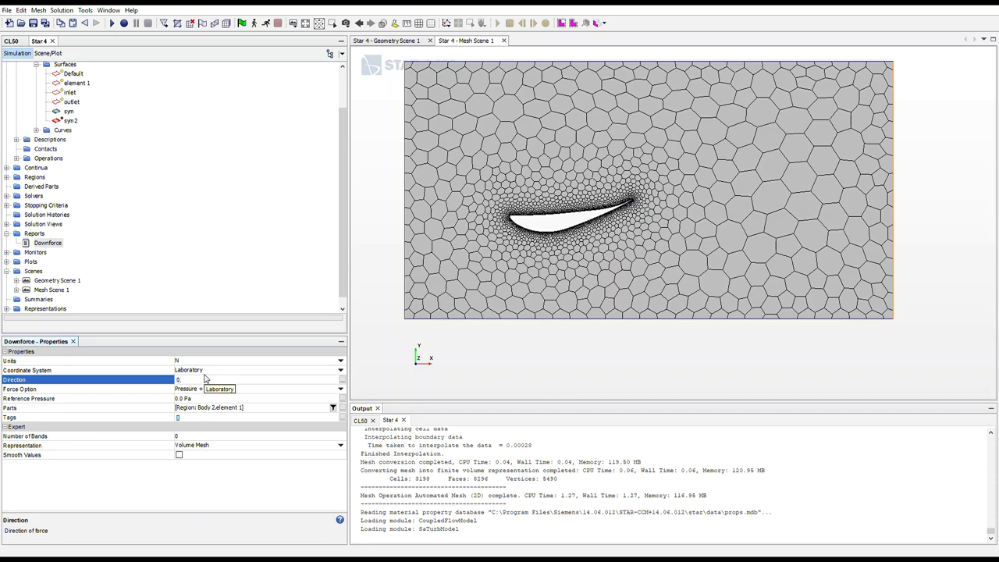
pyautogui.write(',-1,0')
pyautogui.press('Return')
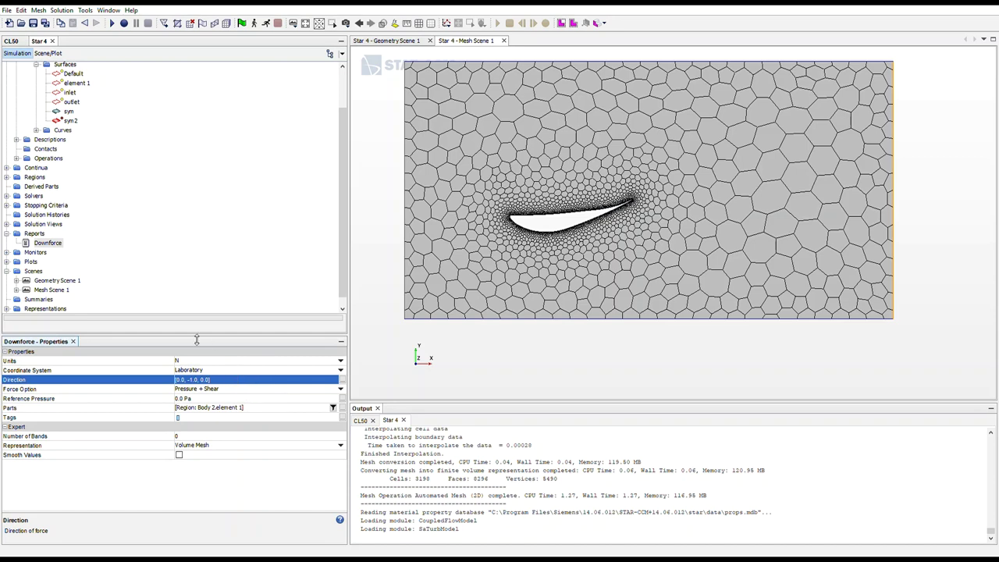
# - Check the new Downforce Monitor under Monitors, then return to the Reports group
pyautogui.click(43, 243)
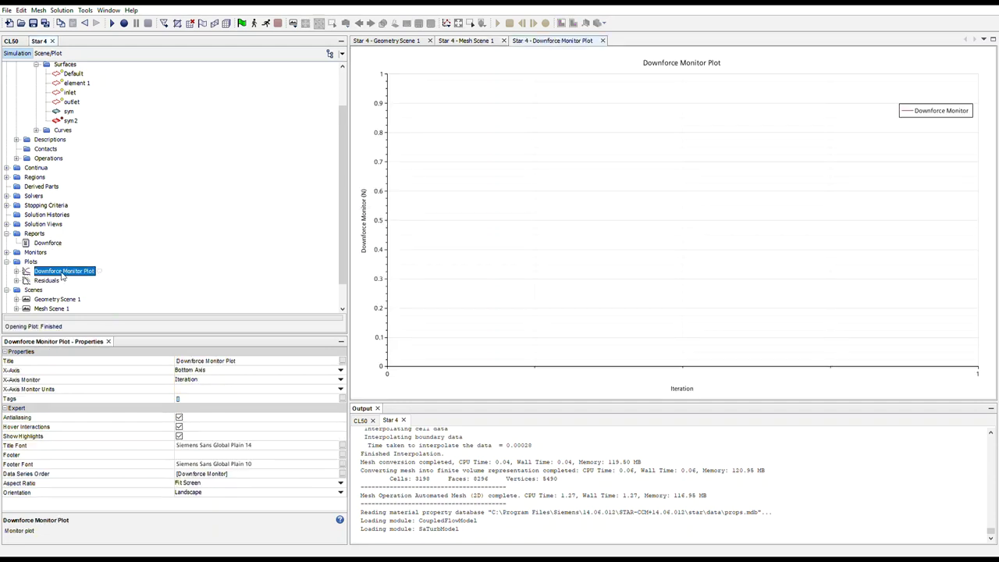
pyautogui.scroll(-1, 85, 207)
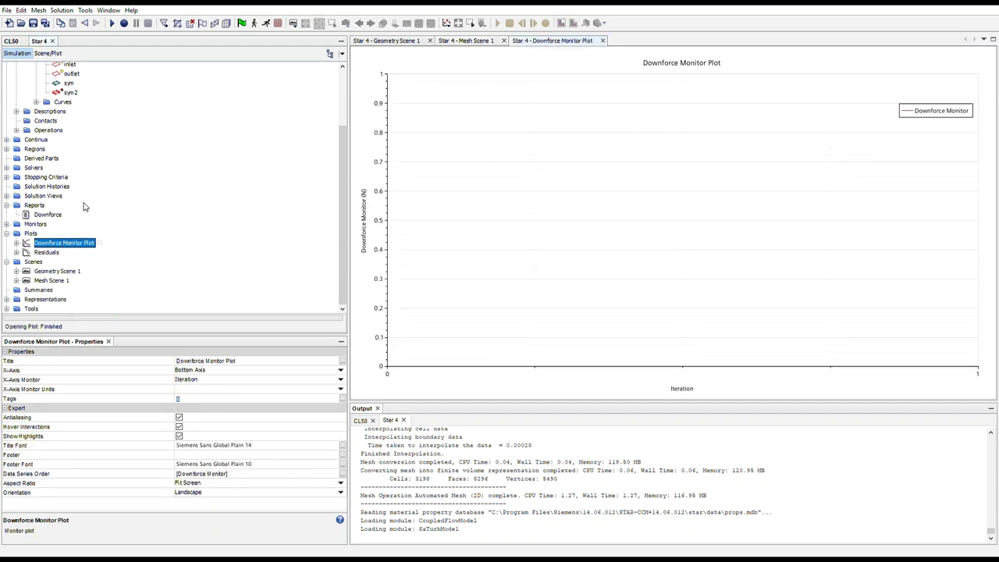
pyautogui.click(7, 225)
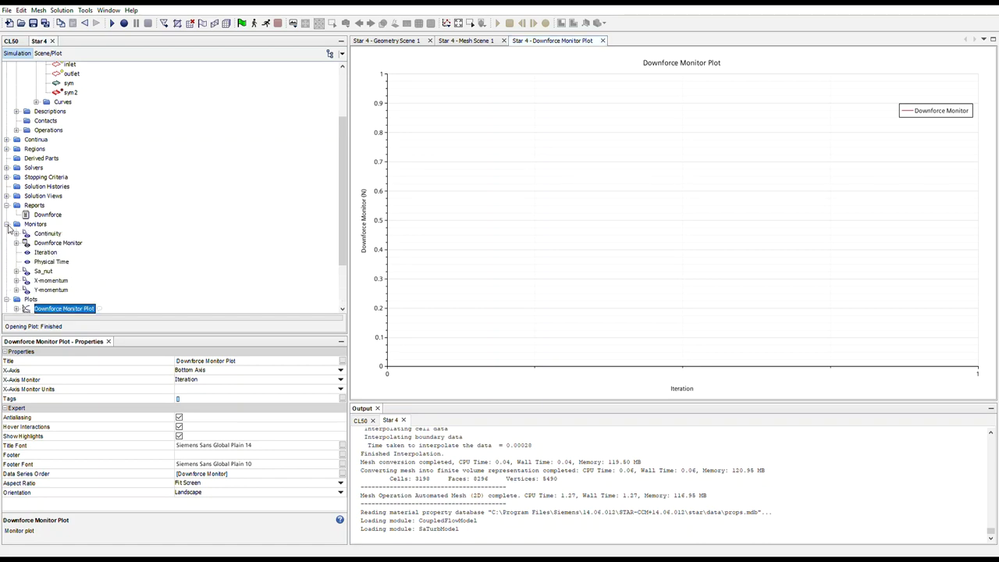
pyautogui.click(49, 245)
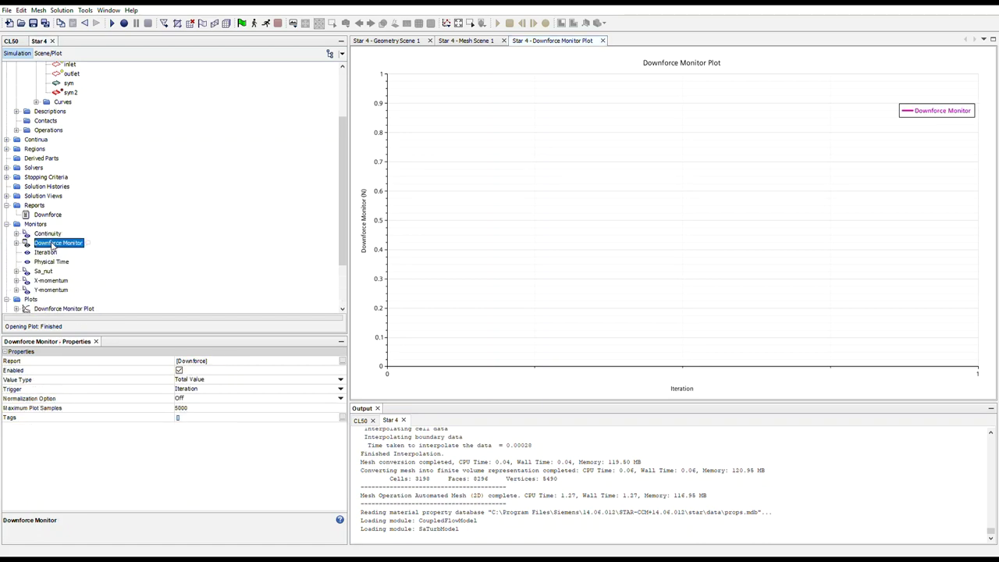
pyautogui.click(7, 225)
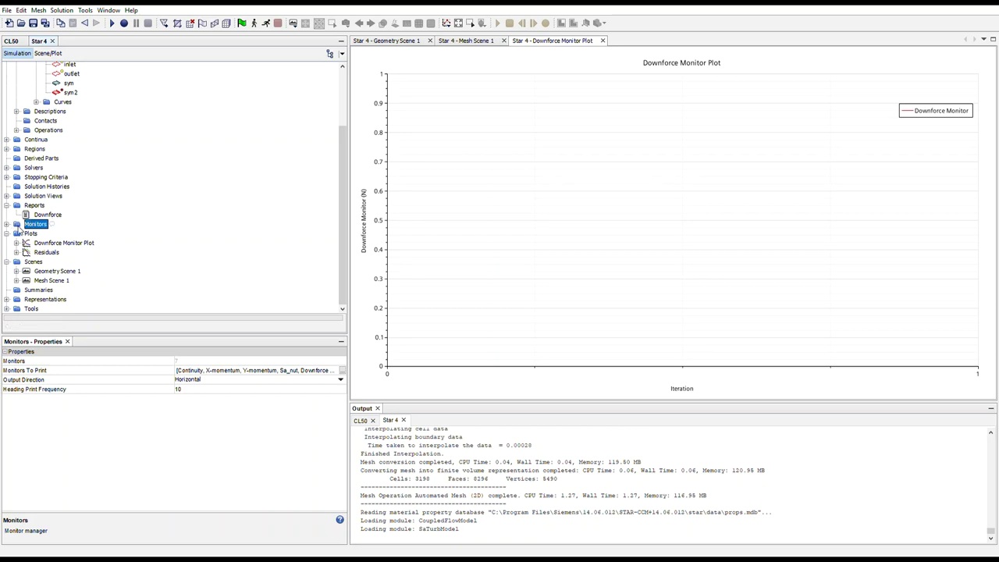
pyautogui.click(45, 216)
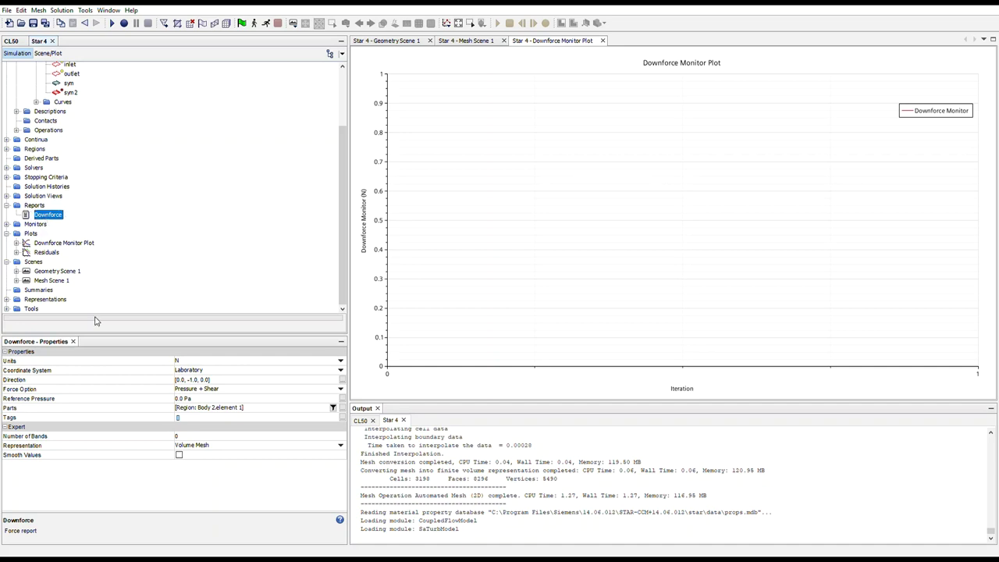
pyautogui.click(39, 206)
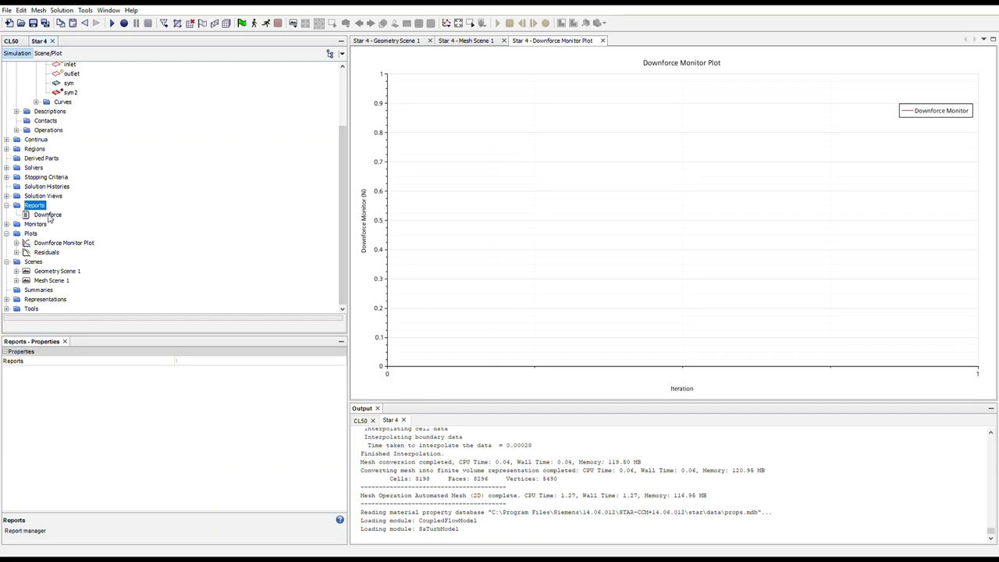
# - Paste a copy of the Downforce report and rename it Drag
pyautogui.hotkey('ctrl', 'v')
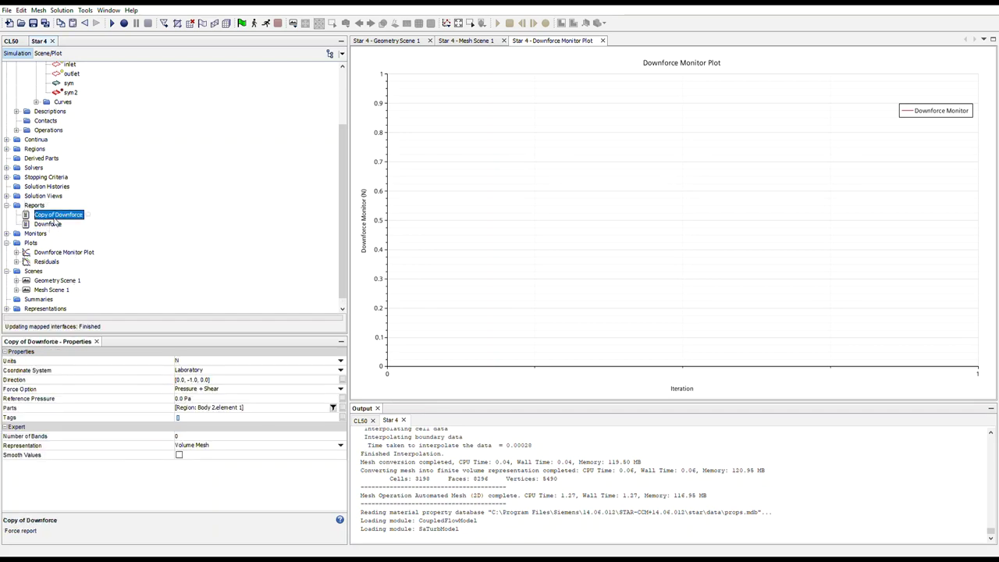
pyautogui.click(63, 218)
pyautogui.write('D')
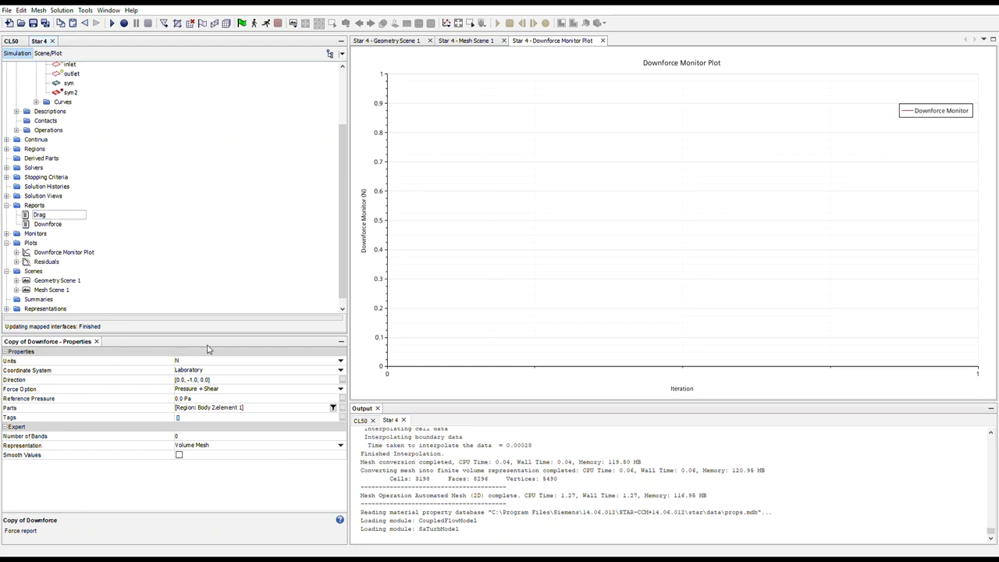
pyautogui.write('rag')
pyautogui.press('Return')
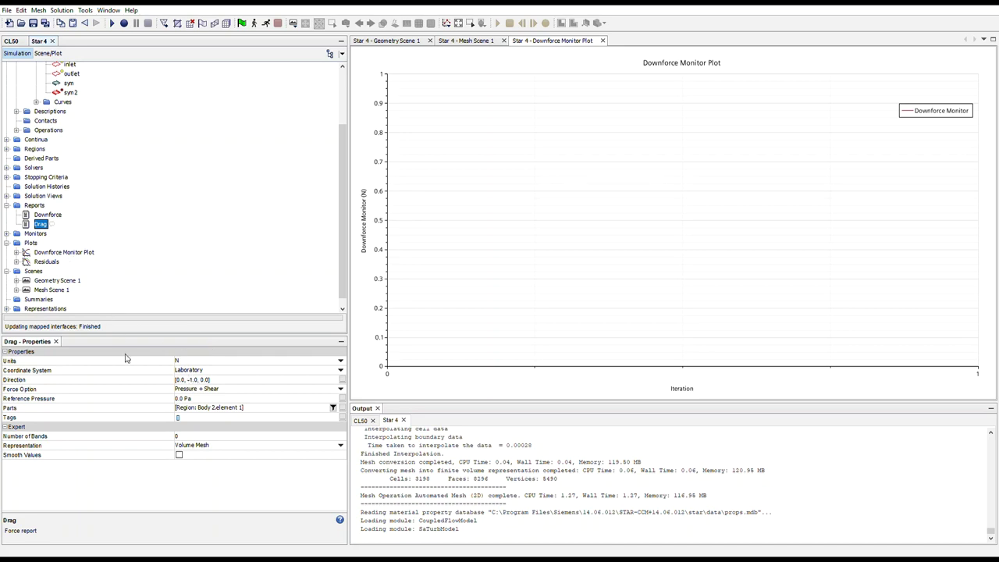
# - Set the Drag report's force direction to [1.0, 0.0, 0.0]
pyautogui.click(230, 384)
pyautogui.click(388, 42)
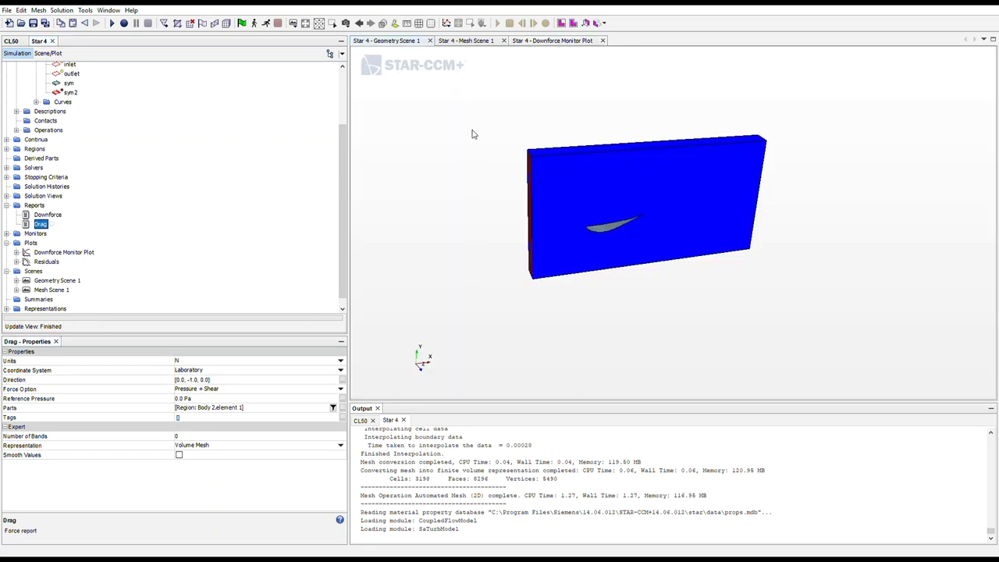
pyautogui.click(469, 41)
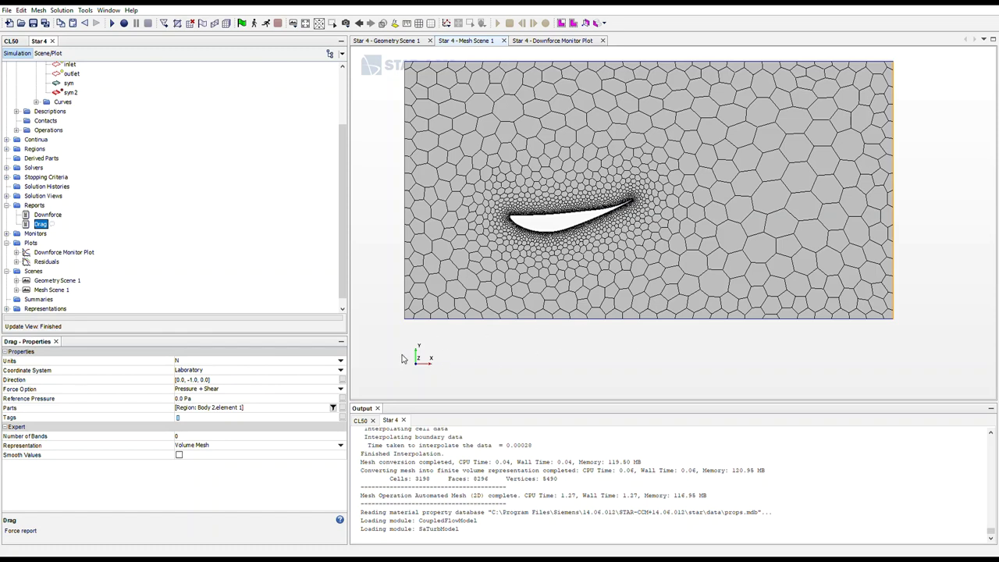
pyautogui.click(209, 380)
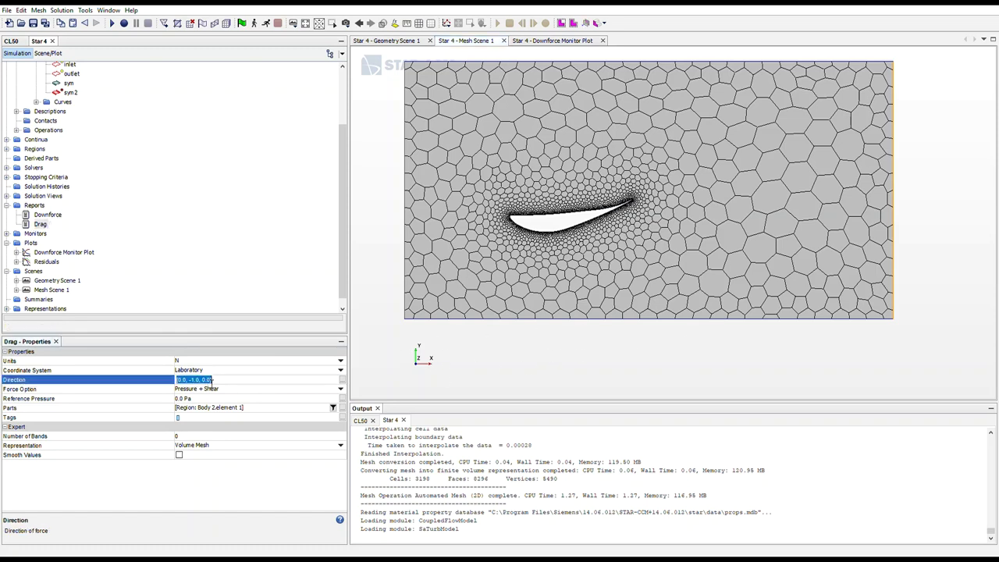
pyautogui.write('1,0,0')
pyautogui.press('Return')
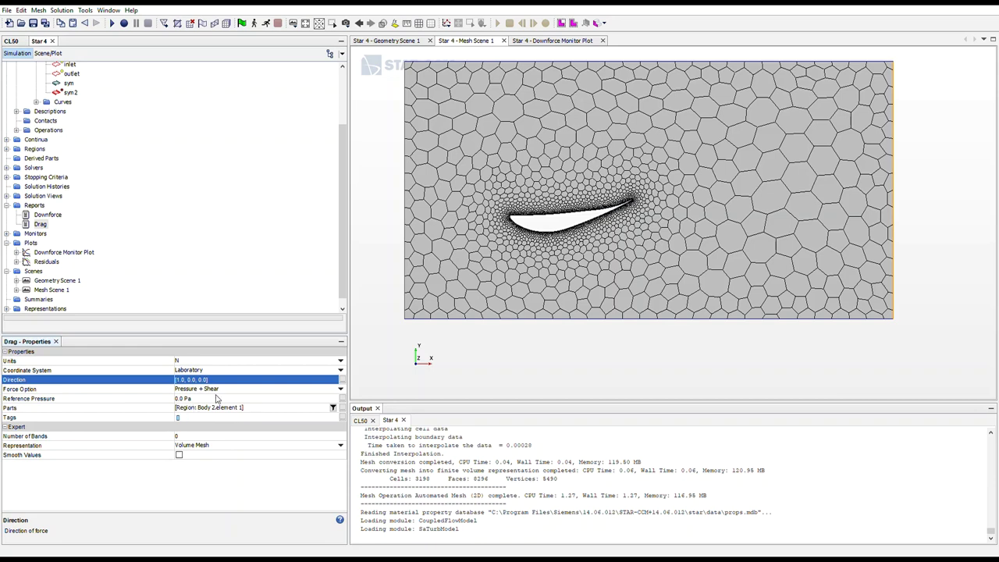
# - Select the Drag report in the tree to build its Drag Monitor Plot
pyautogui.click(43, 225)
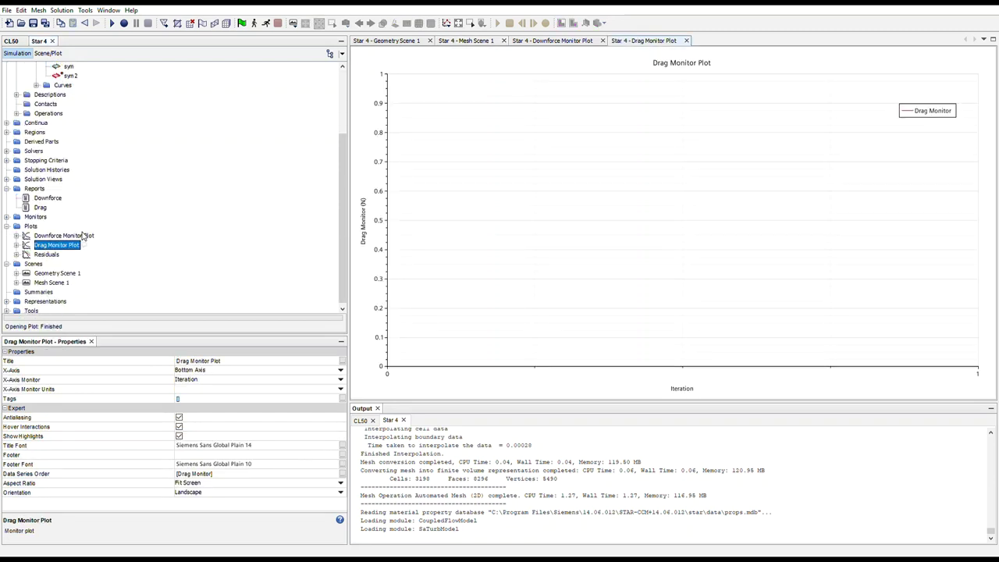
pyautogui.scroll(2, 82, 240)
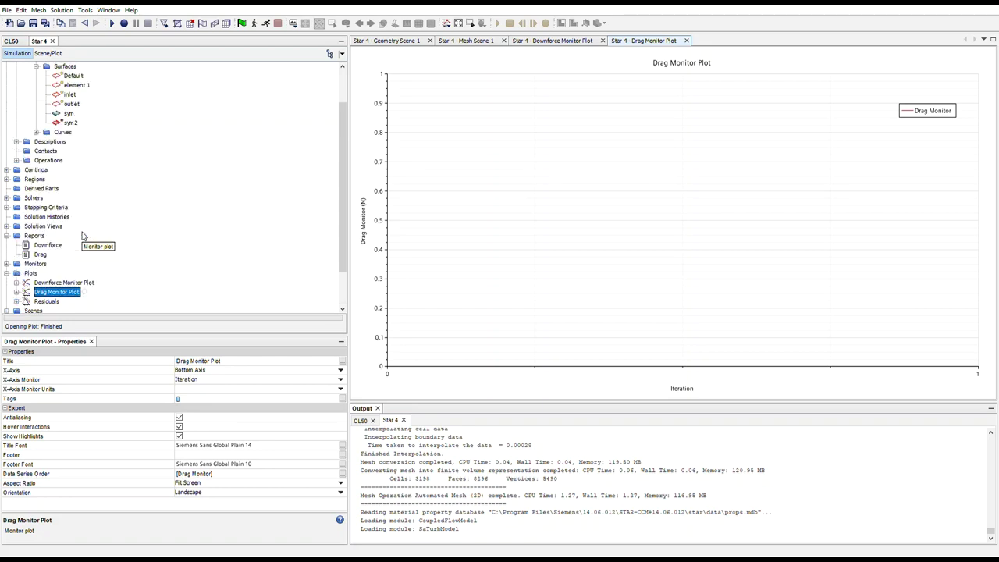
pyautogui.scroll(2, 219, 220)
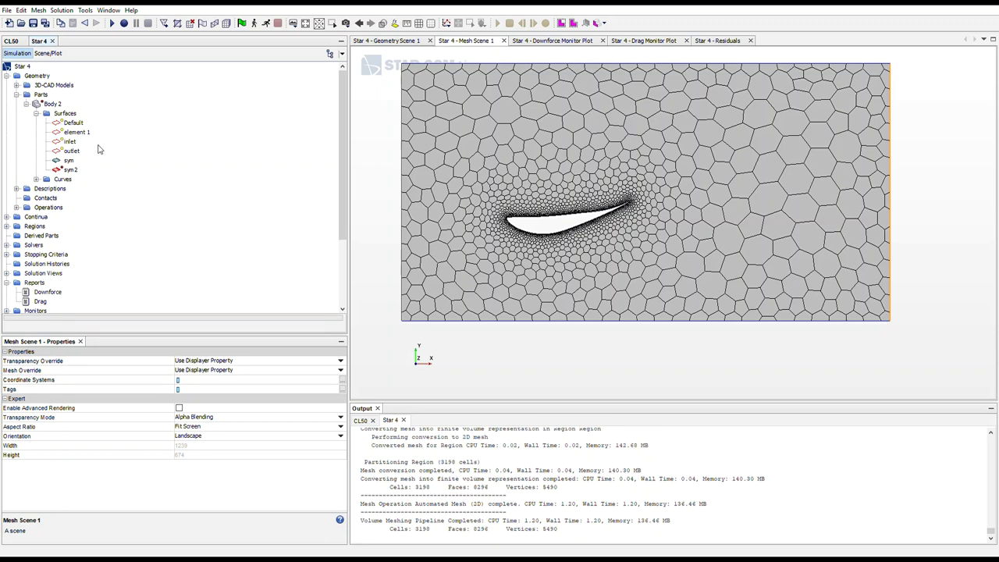
pyautogui.scroll(-2, 75, 133)
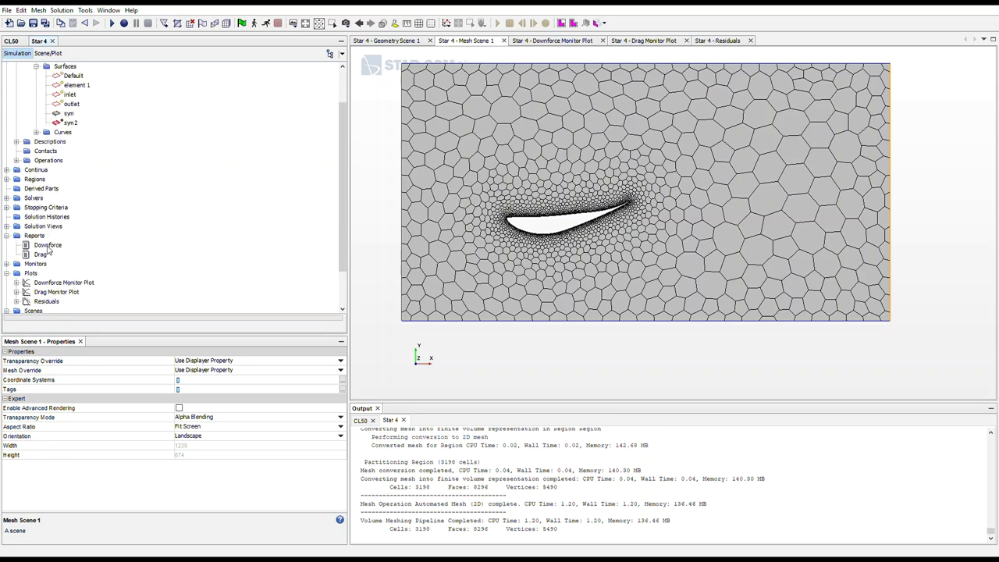
pyautogui.scroll(2, 108, 215)
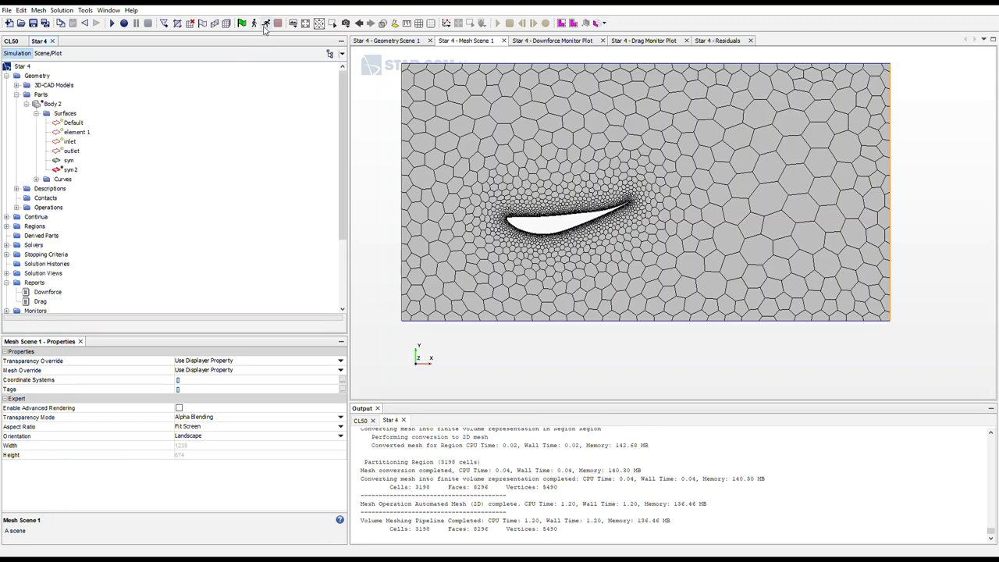
# - Run 1000 iterations while watching the Downforce Monitor Plot, then check the Drag Monitor Plot
pyautogui.click(557, 41)
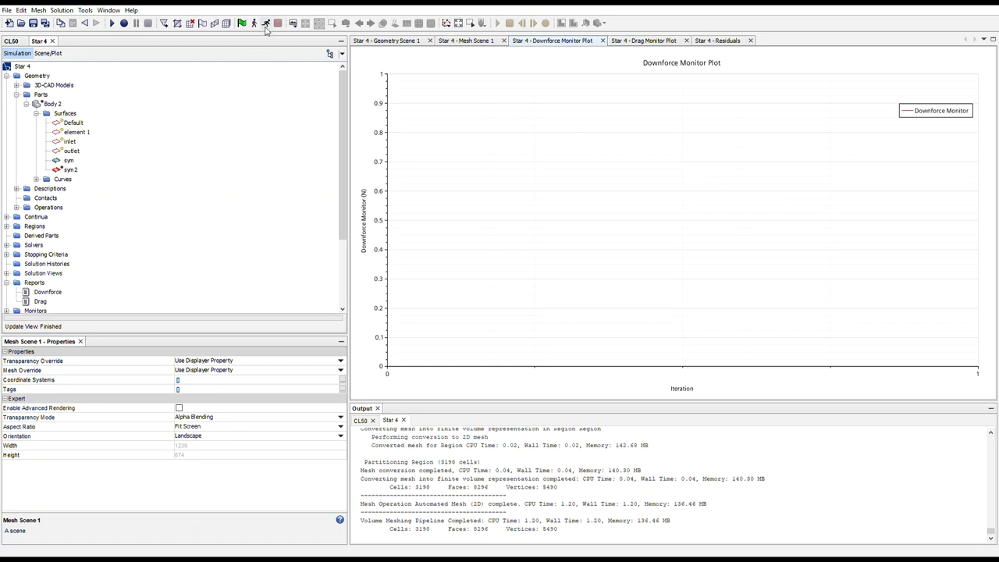
pyautogui.click(265, 23)
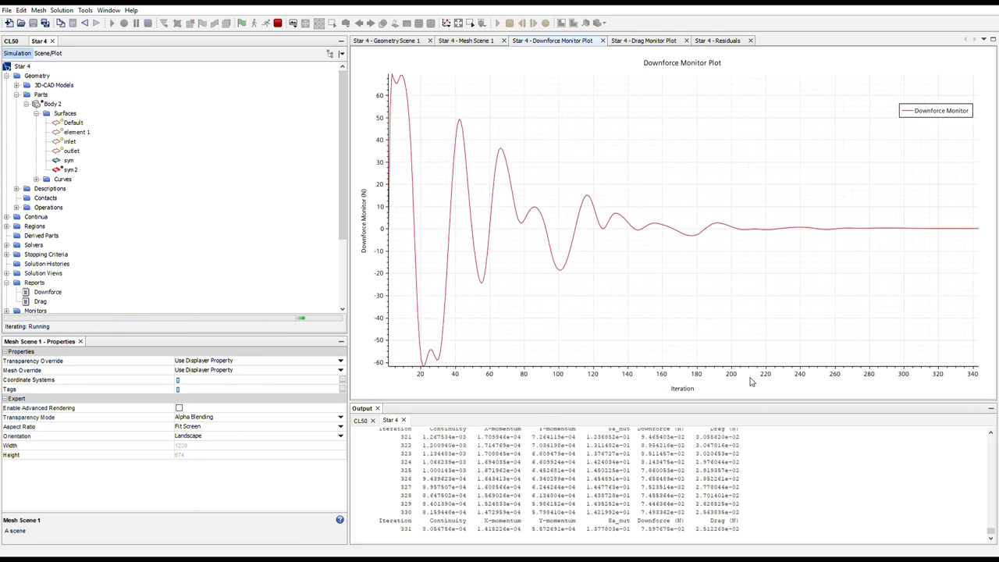
pyautogui.moveTo(814, 234)
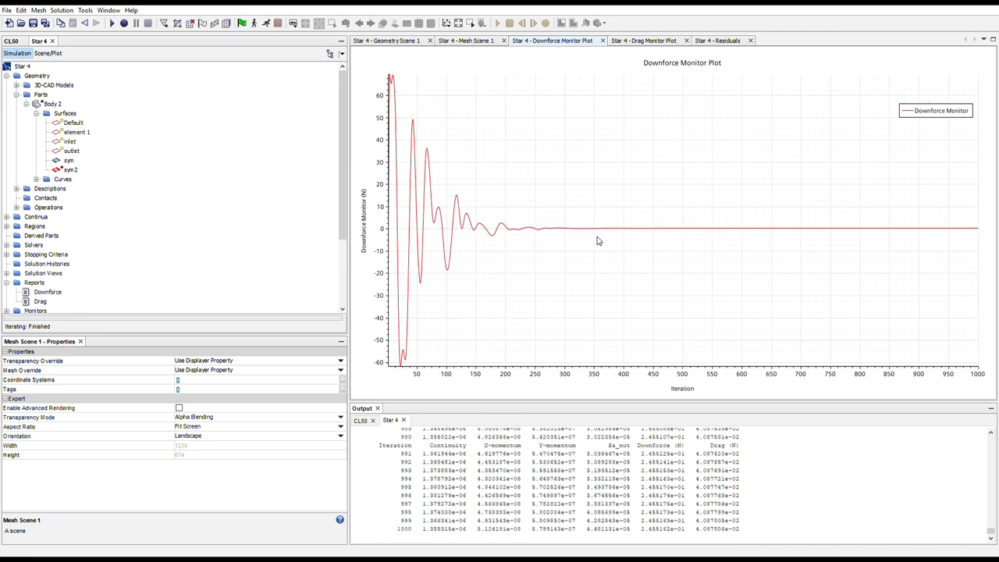
pyautogui.moveTo(595, 231)
pyautogui.moveTo(972, 232)
pyautogui.click(636, 41)
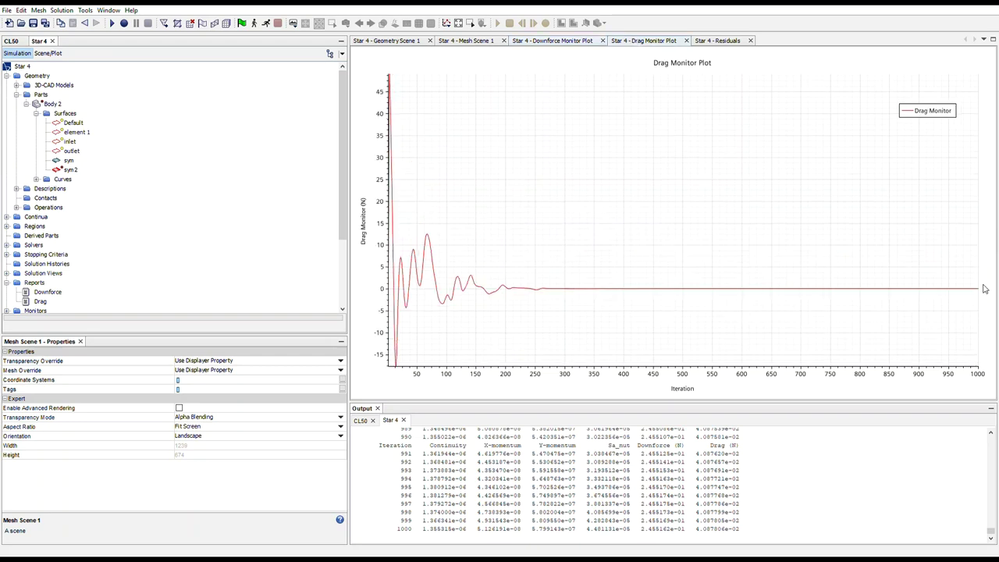
pyautogui.moveTo(979, 294)
# - Switch to Calculator and enter 0.245516
pyautogui.hotkey('alt', 'Tab')
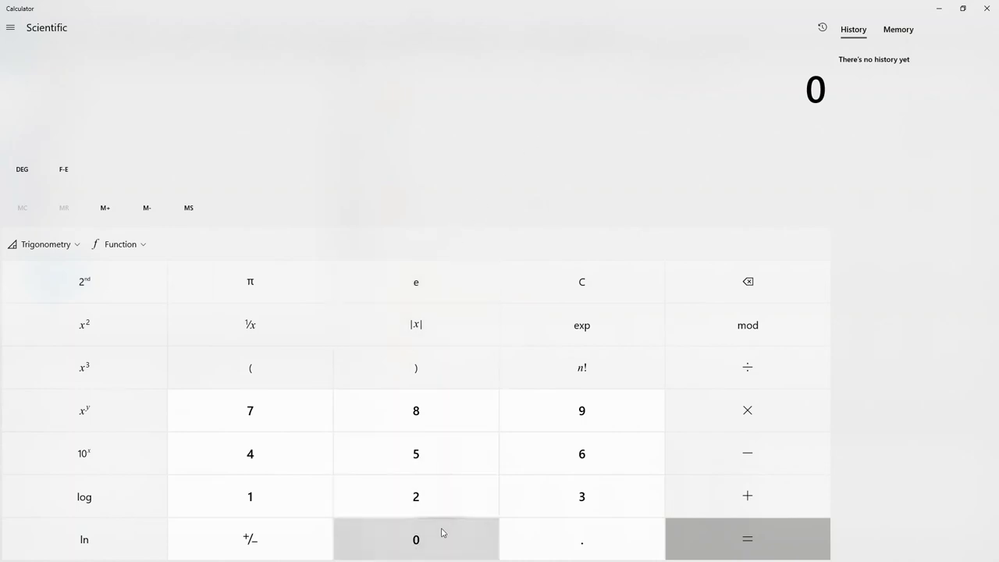
pyautogui.click(590, 533)
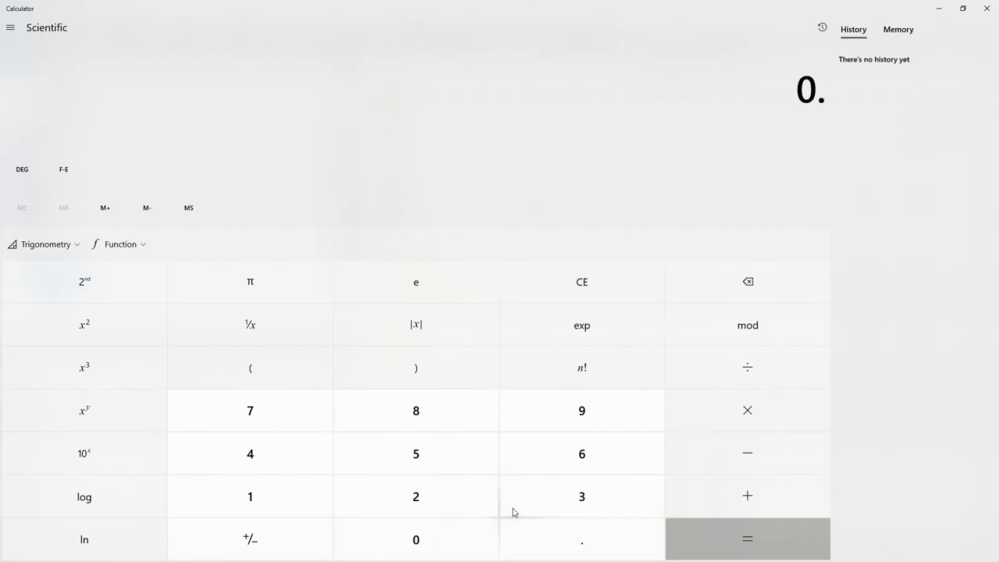
pyautogui.click(466, 497)
pyautogui.click(251, 449)
pyautogui.click(378, 460)
pyautogui.click(377, 461)
pyautogui.click(296, 500)
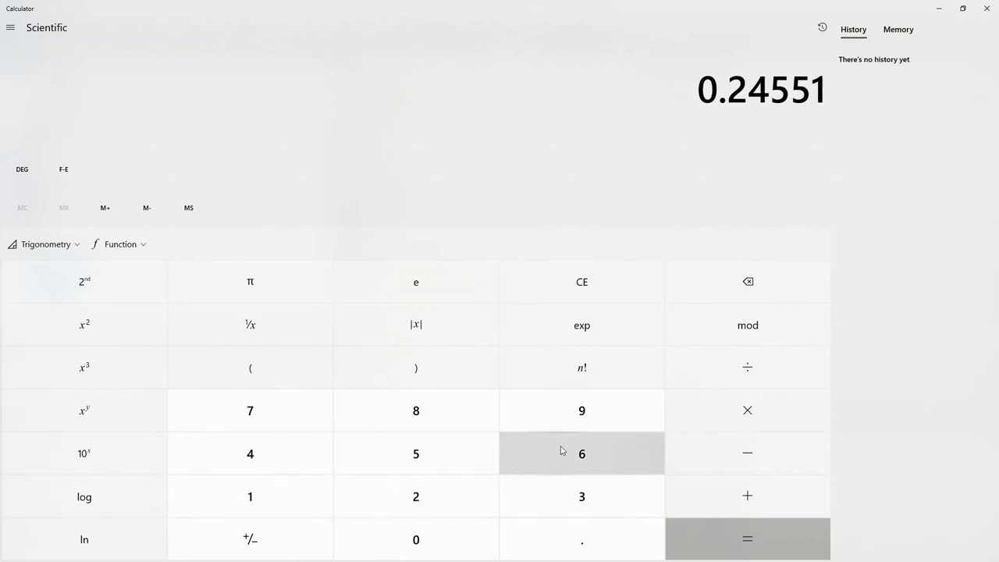
pyautogui.click(605, 448)
# - Divide it by 0.0408745, giving about 6.0066
pyautogui.click(749, 384)
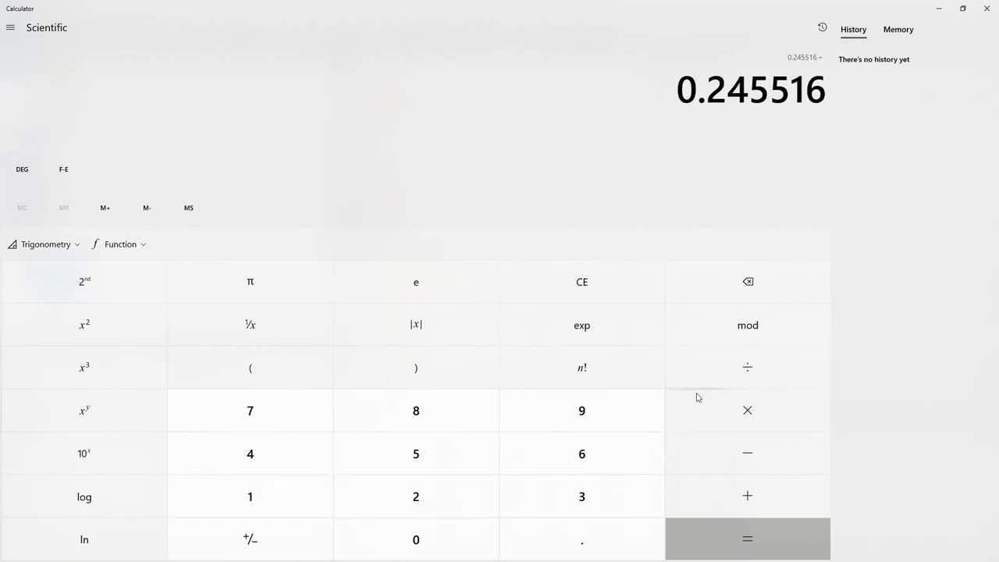
pyautogui.click(414, 537)
pyautogui.click(592, 554)
pyautogui.click(467, 549)
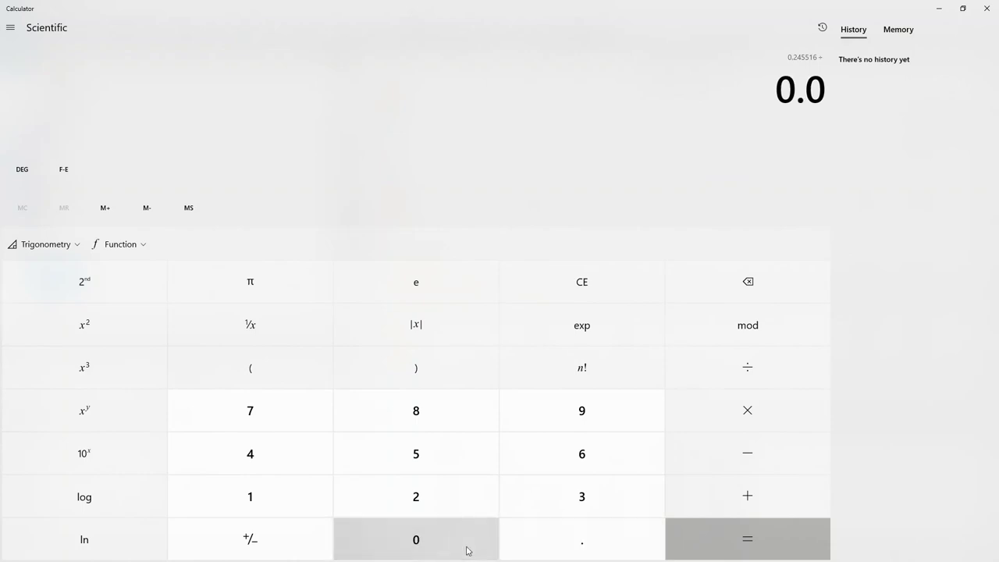
pyautogui.click(281, 468)
pyautogui.click(445, 549)
pyautogui.click(428, 419)
pyautogui.click(321, 424)
pyautogui.click(303, 445)
pyautogui.click(401, 457)
pyautogui.click(769, 540)
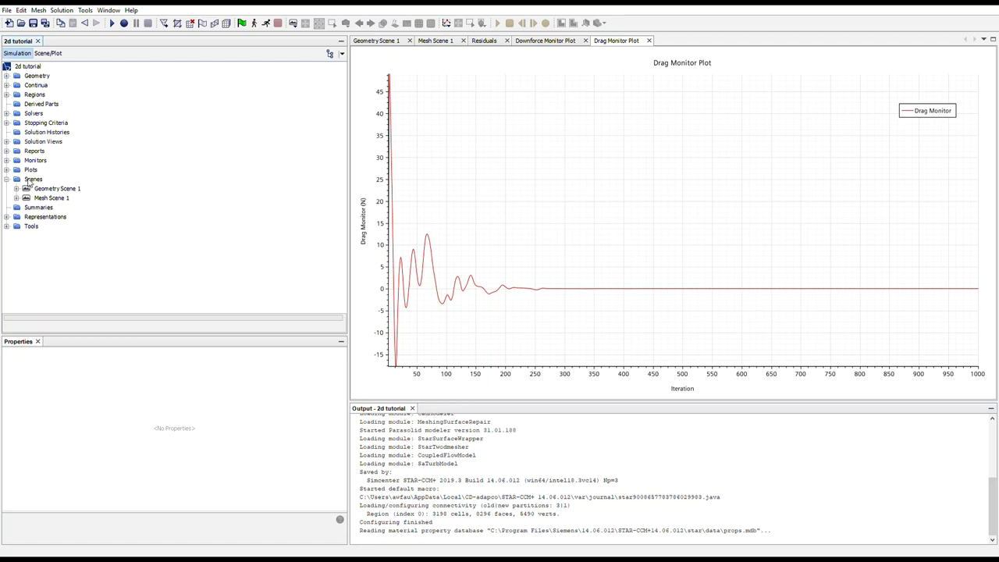
# - Select the Scenes folder to add a pressure scalar scene
pyautogui.click(31, 180)
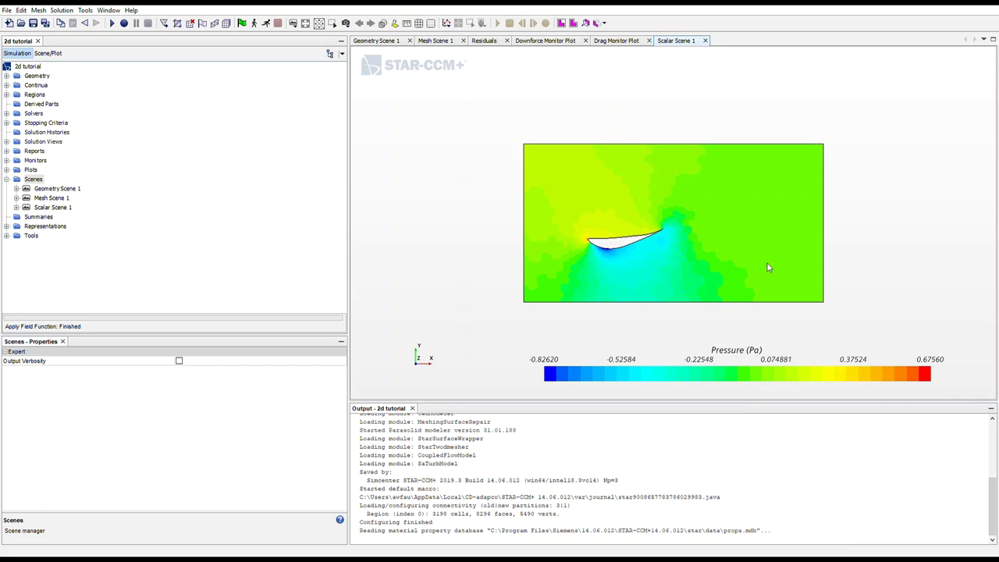
pyautogui.scroll(3, 586, 219)
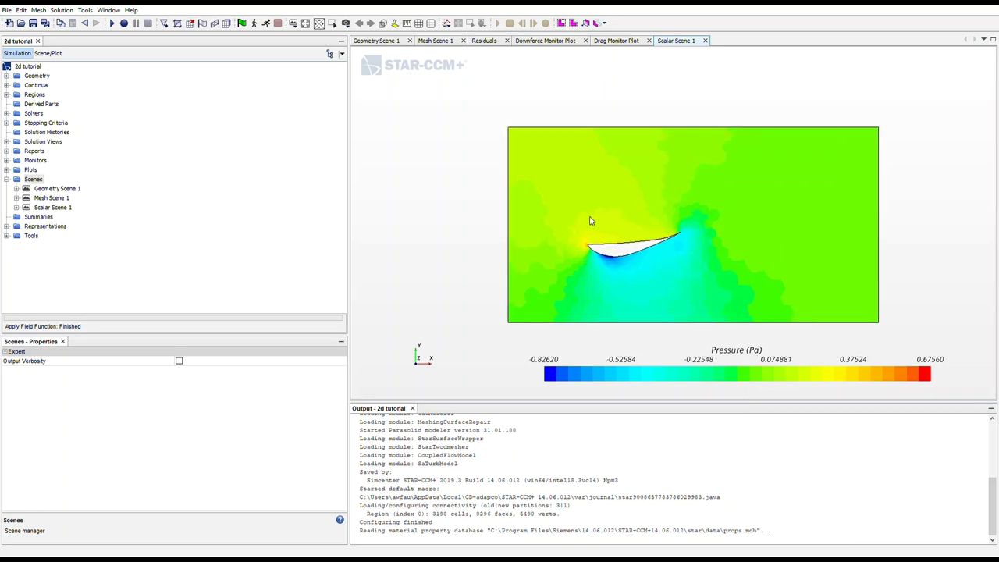
pyautogui.moveTo(591, 219); pyautogui.dragTo(647, 237, button='middle')
pyautogui.scroll(1, 632, 246)
pyautogui.scroll(2, 624, 248)
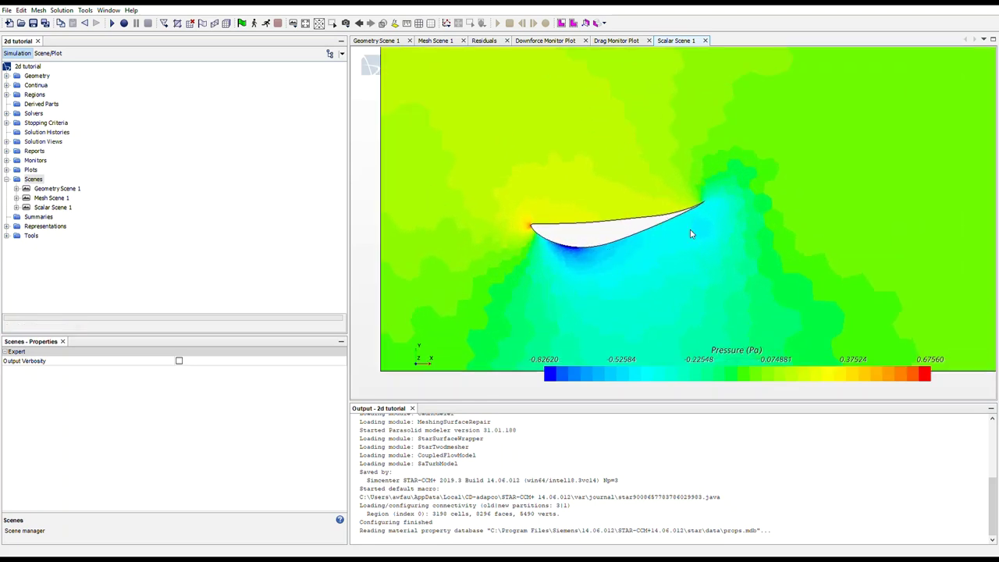
pyautogui.scroll(1, 706, 232)
pyautogui.scroll(-1, 544, 200)
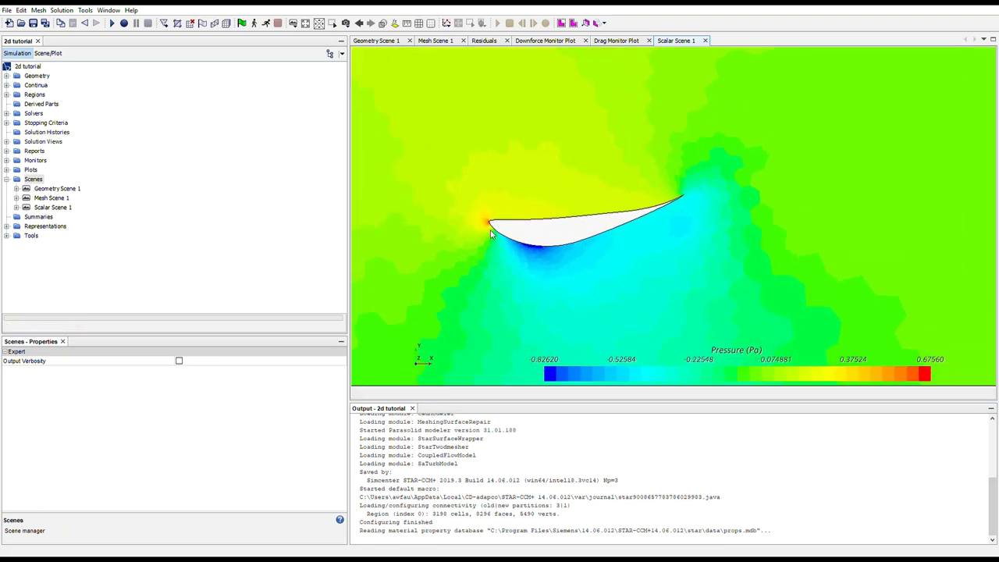
pyautogui.scroll(2, 492, 226)
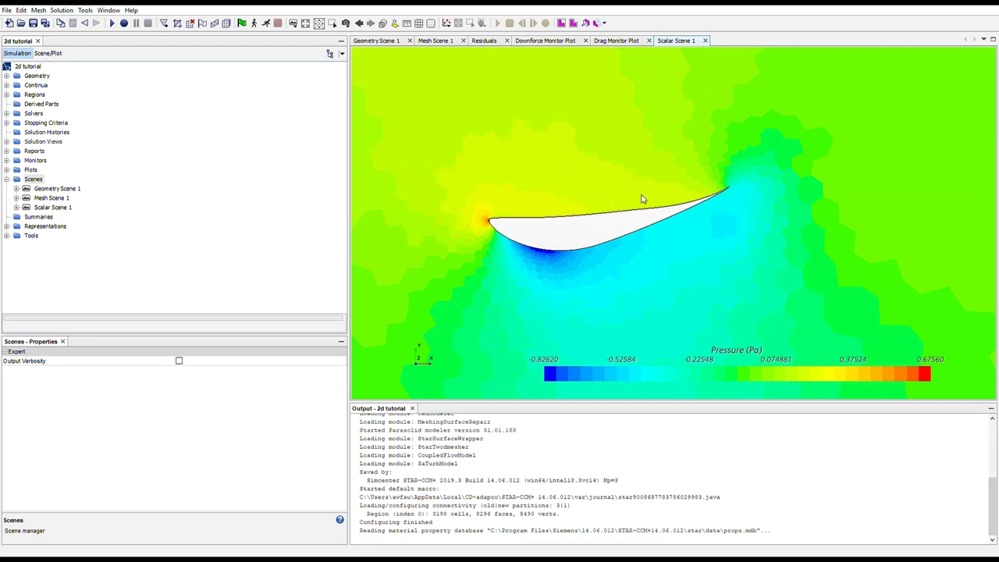
pyautogui.scroll(5, 488, 225)
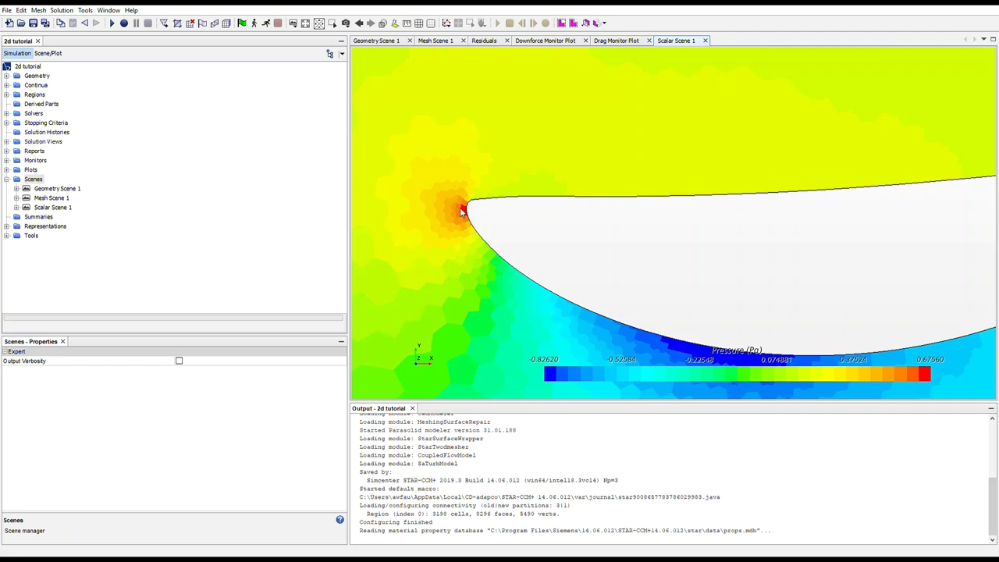
pyautogui.scroll(-5, 462, 211)
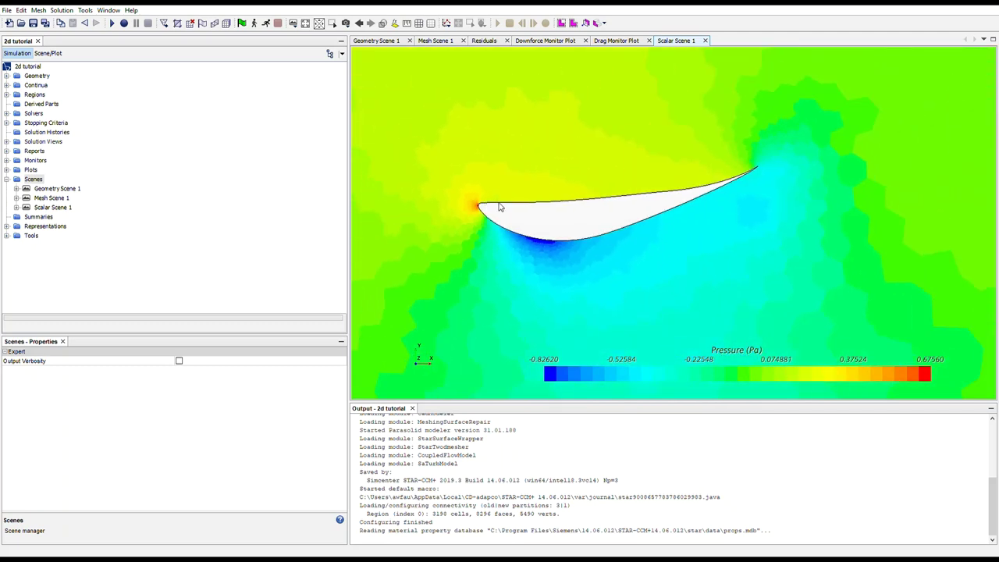
pyautogui.scroll(-4, 500, 207)
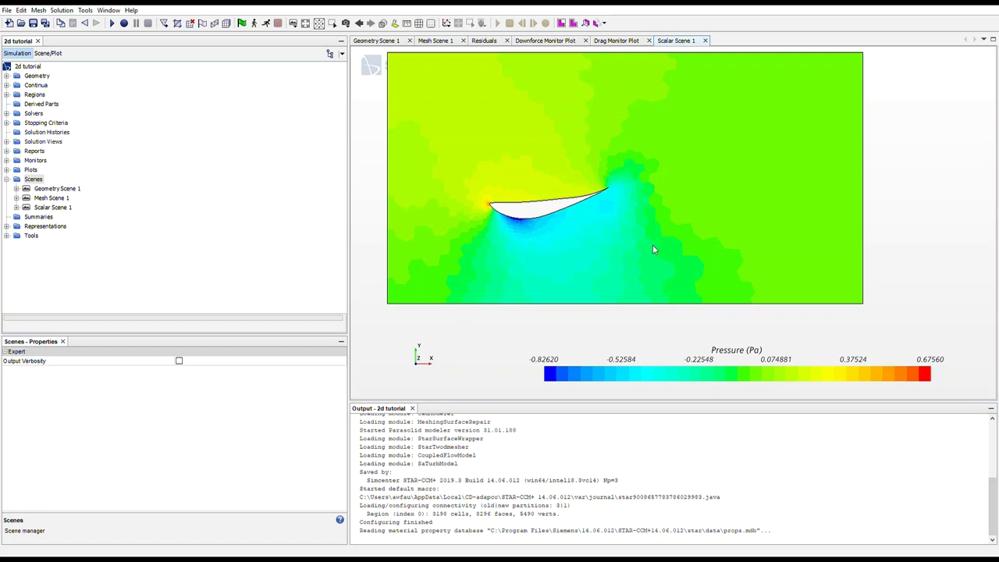
# - Create Scalar Scene 2 with Velocity Magnitude and zoom in on the airfoil
pyautogui.click(34, 180)
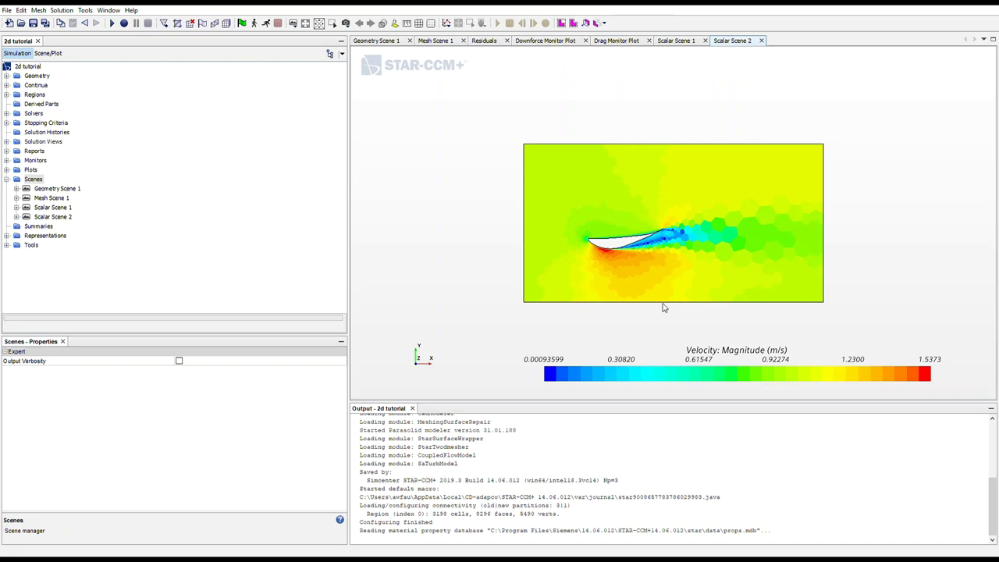
pyautogui.scroll(4, 623, 252)
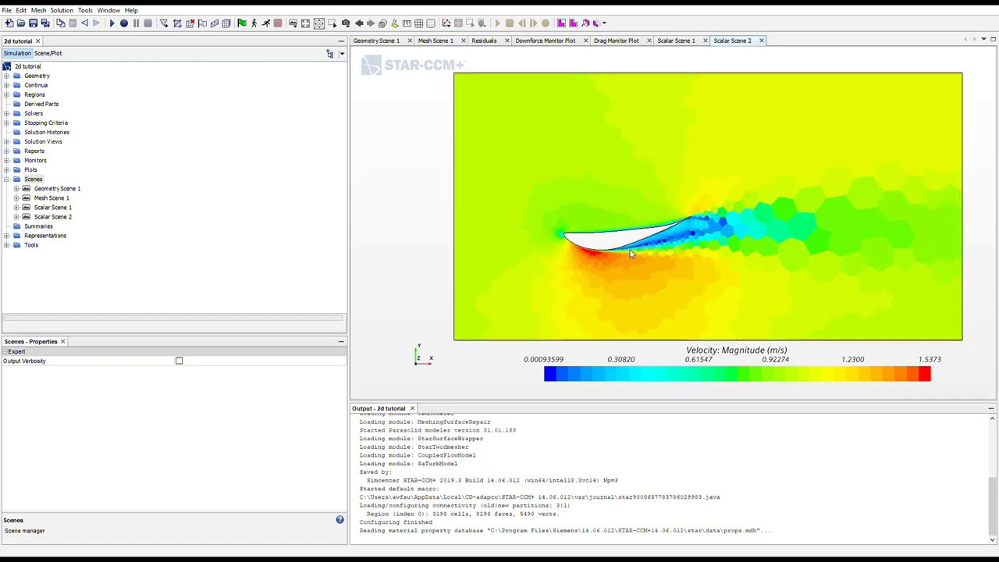
pyautogui.scroll(1, 625, 268)
pyautogui.scroll(1, 625, 267)
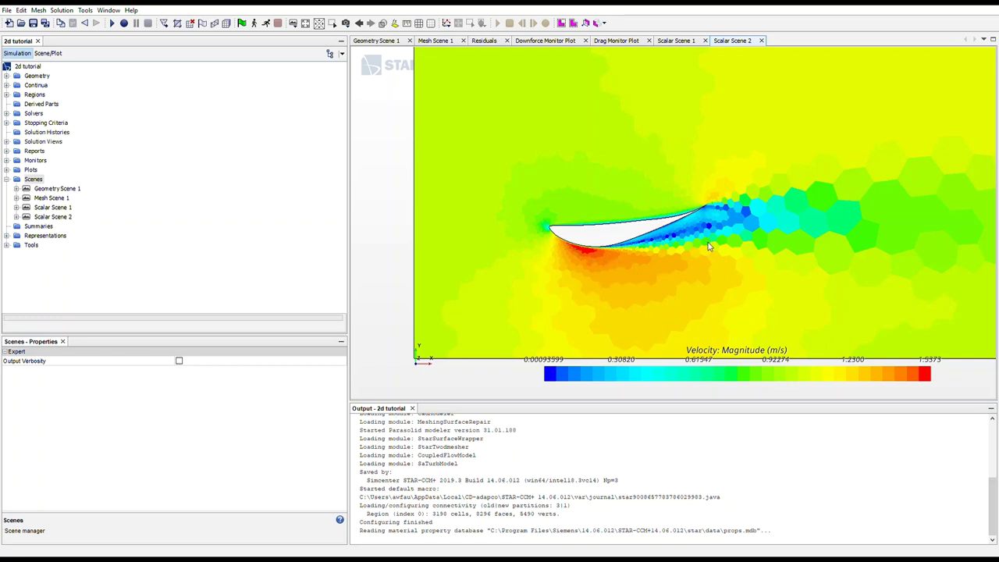
pyautogui.scroll(1, 709, 247)
pyautogui.scroll(1, 614, 250)
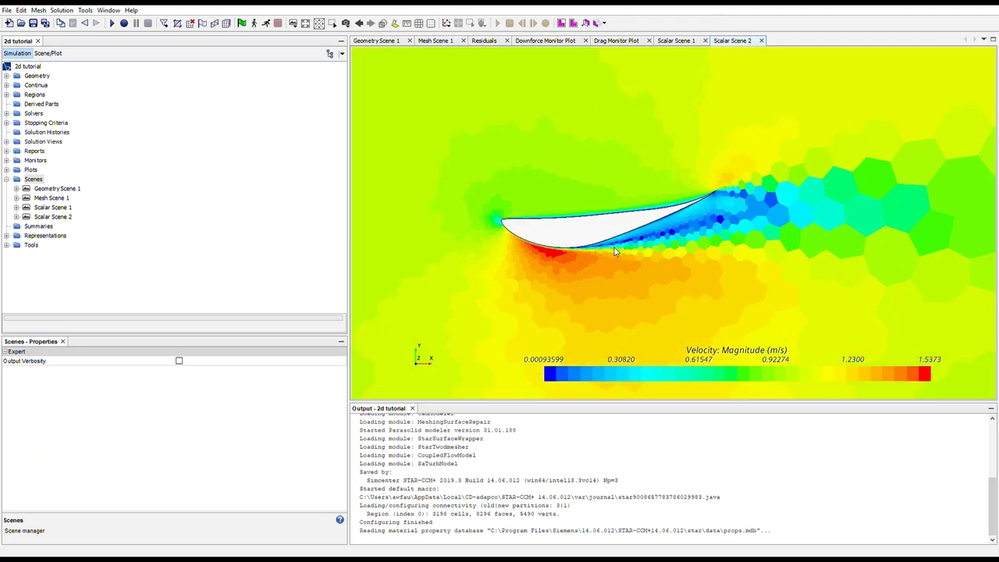
pyautogui.scroll(2, 577, 255)
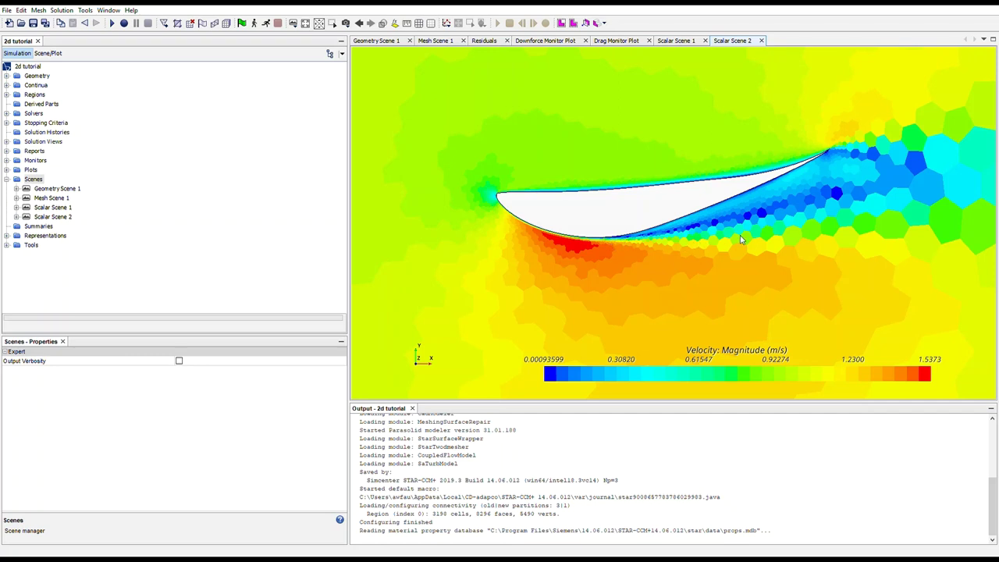
# - Zoom back out and expand the Geometry folder
pyautogui.scroll(-3, 832, 212)
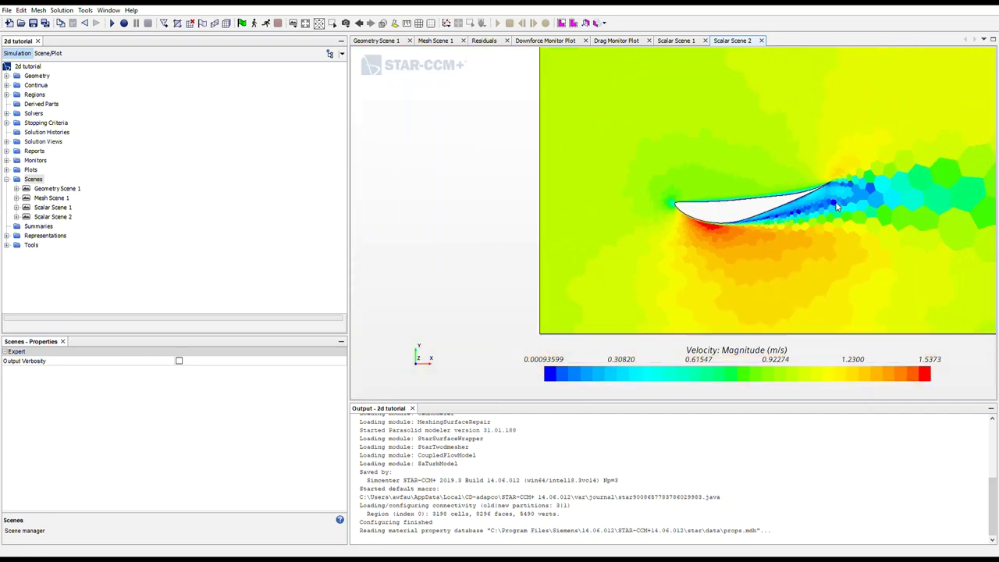
pyautogui.scroll(-3, 835, 205)
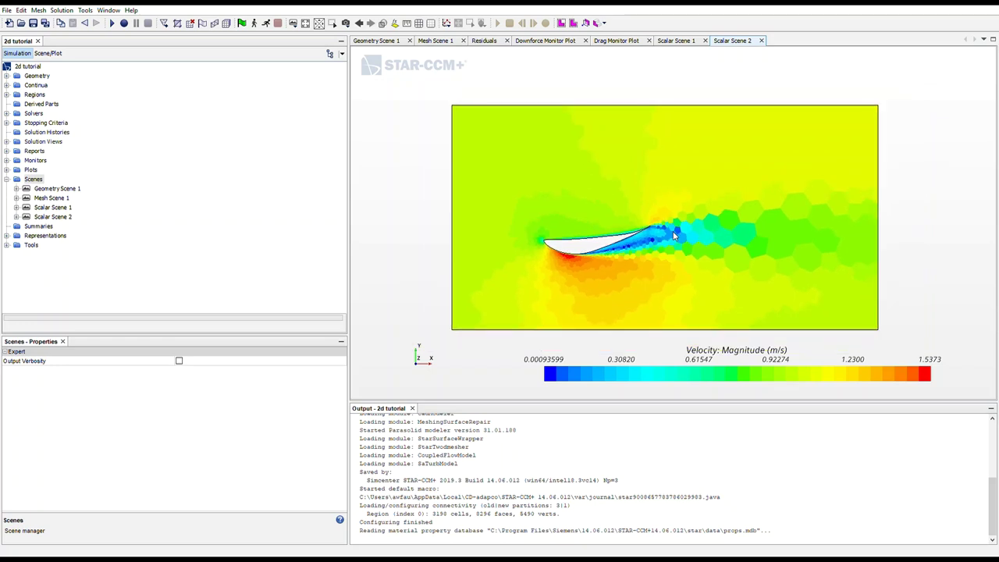
pyautogui.scroll(-1, 675, 234)
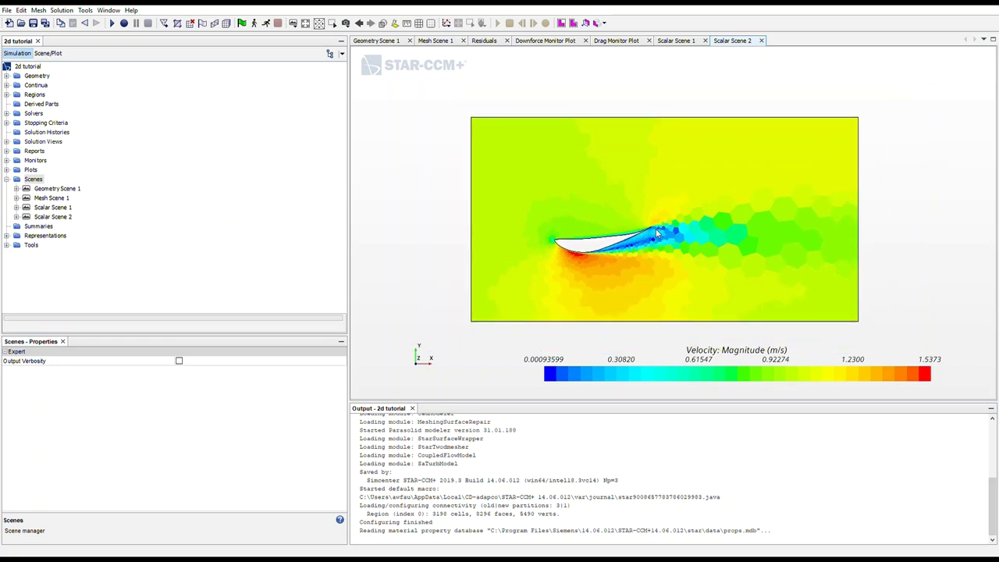
pyautogui.click(31, 76)
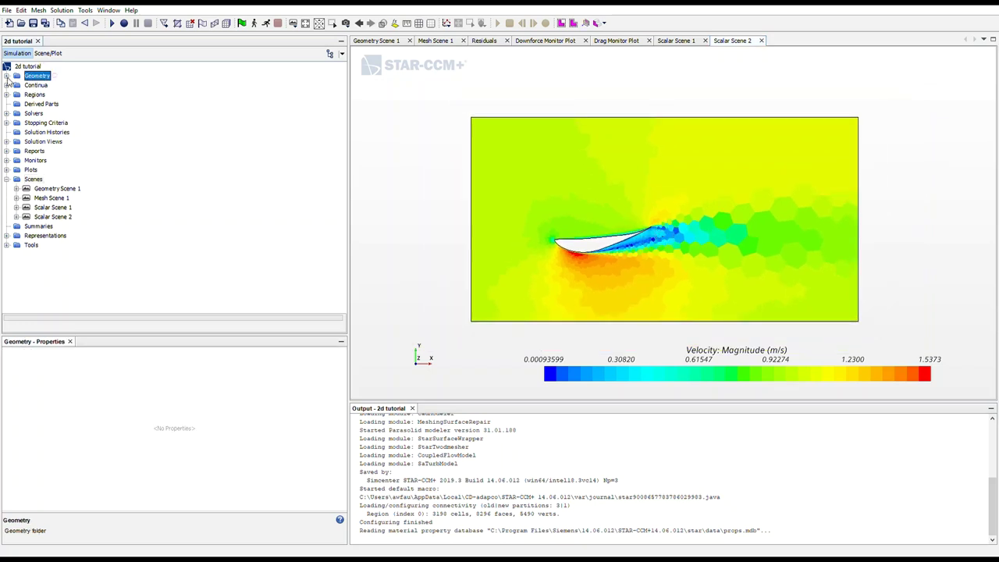
pyautogui.click(7, 76)
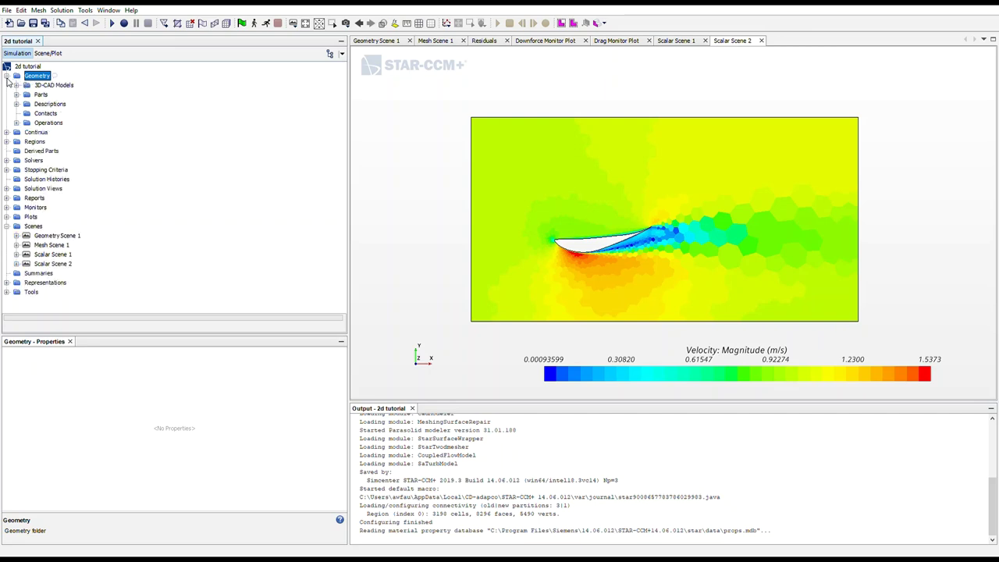
# - Set RotateBody 1's Angle in 3D-CAD Model 1 to 12.0 deg and confirm with OK
pyautogui.click(15, 85)
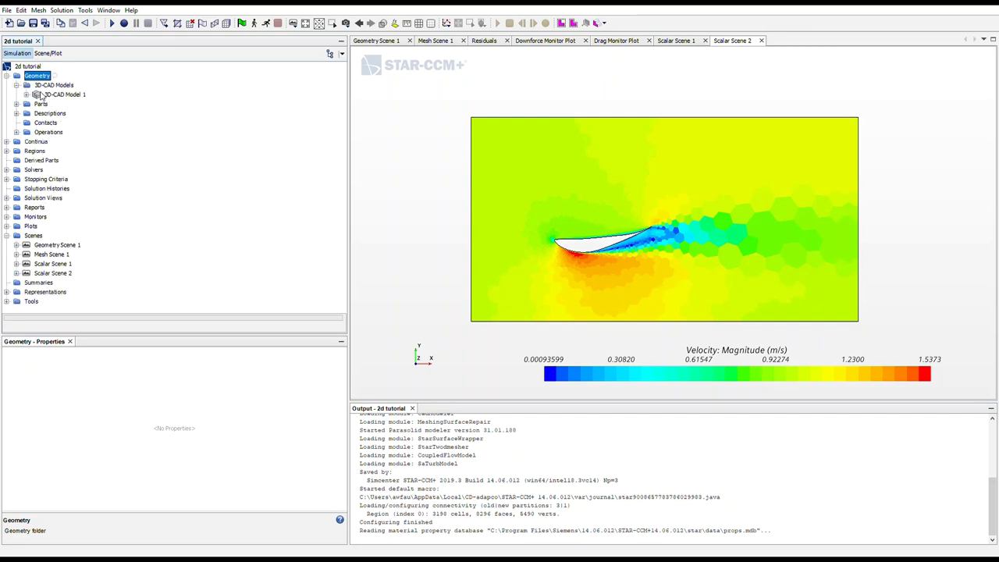
pyautogui.click(44, 94)
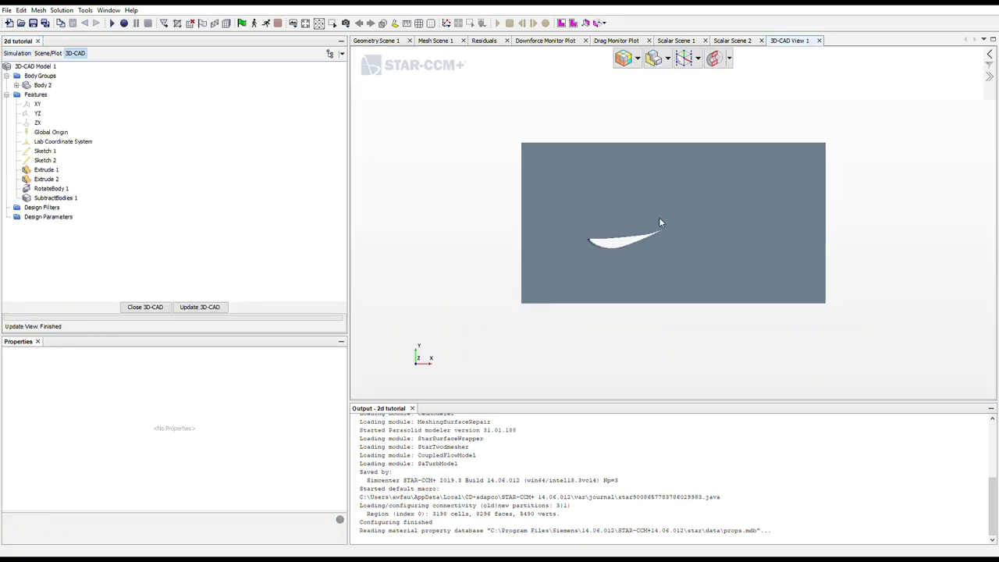
pyautogui.click(45, 191)
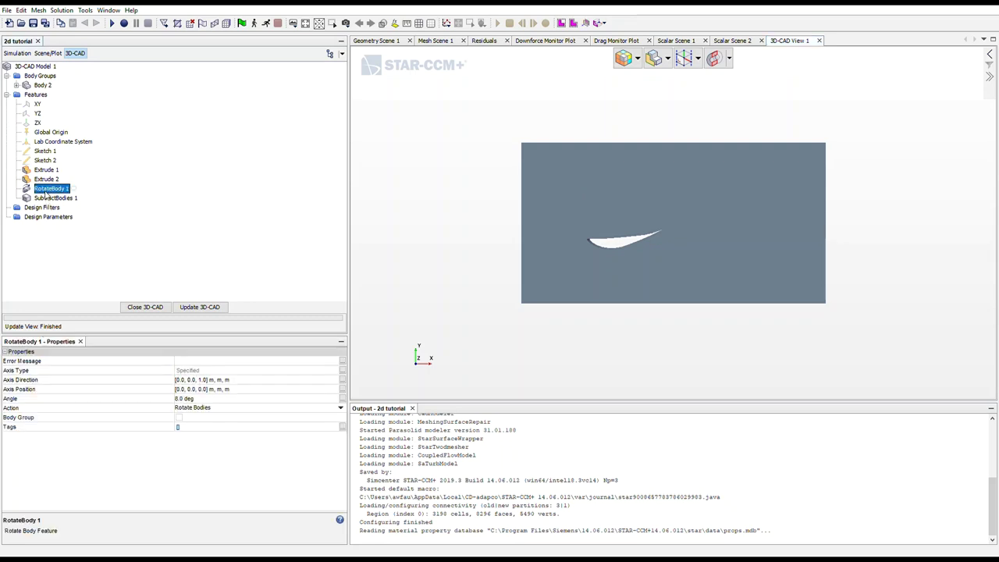
pyautogui.doubleClick(46, 190)
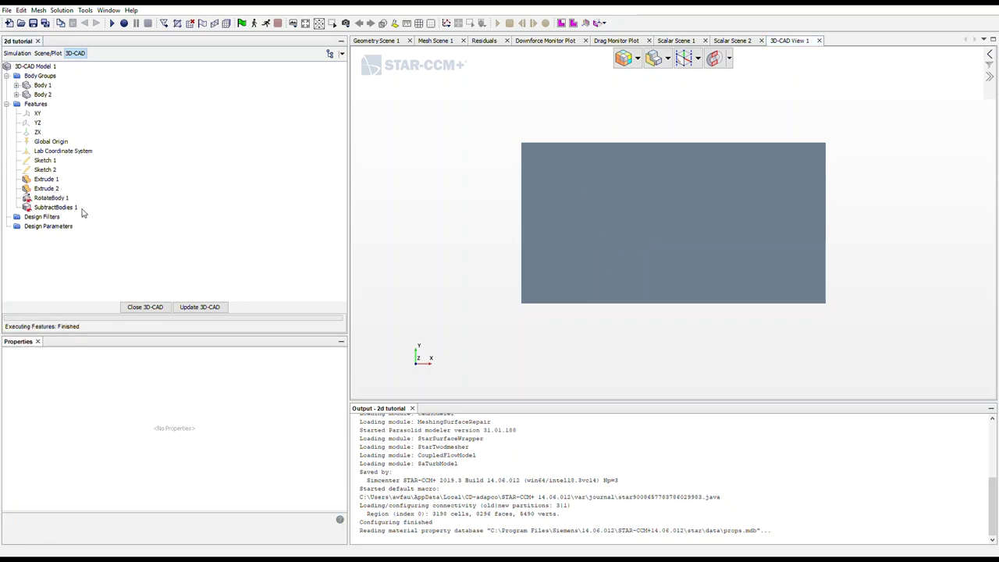
pyautogui.tripleClick(93, 255)
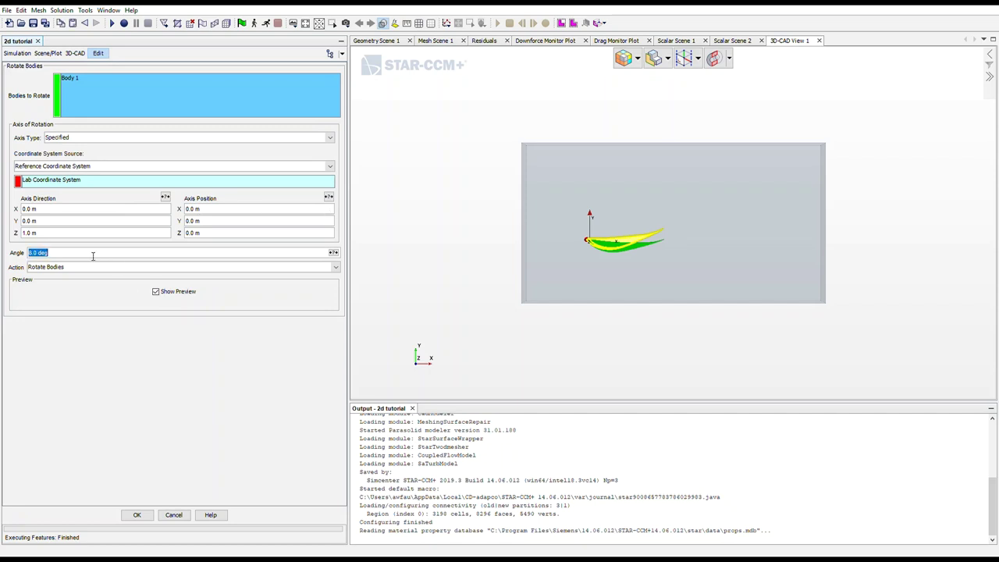
pyautogui.write('12')
pyautogui.press('Return')
pyautogui.press('Tab')
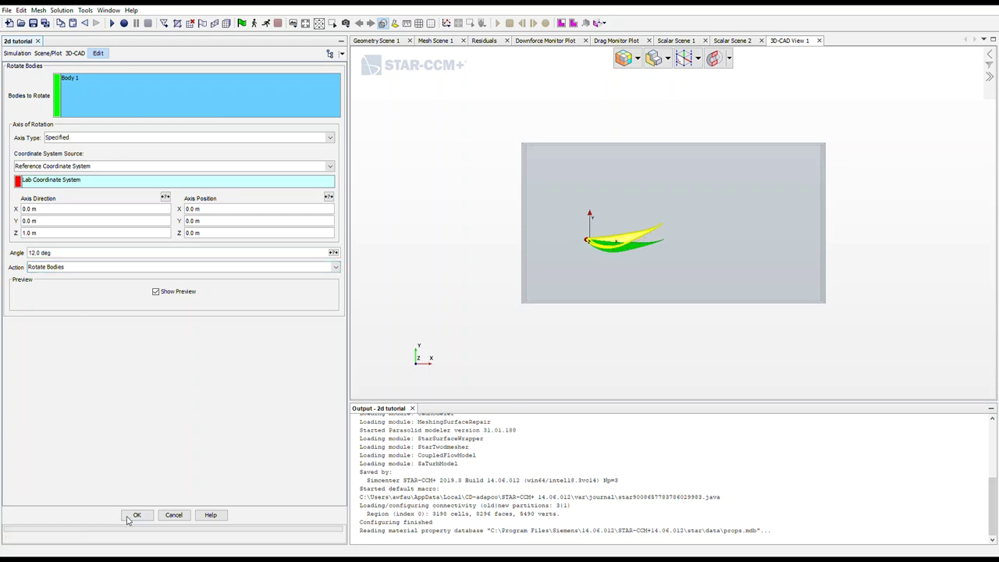
pyautogui.click(136, 516)
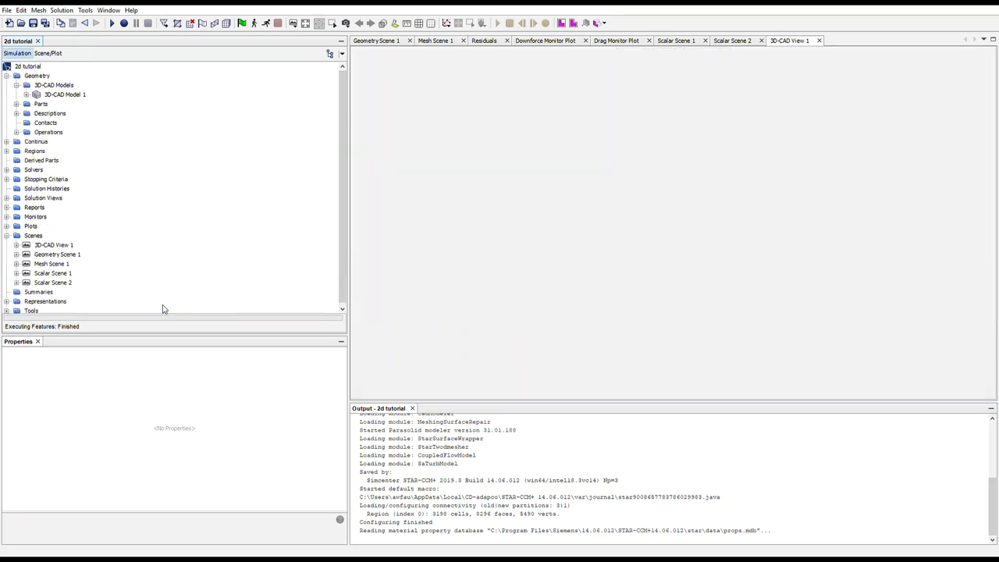
# - Execute Badge for 2D Meshing and Automated Mesh (2D) for Body 2, then generate the mesh
pyautogui.click(16, 104)
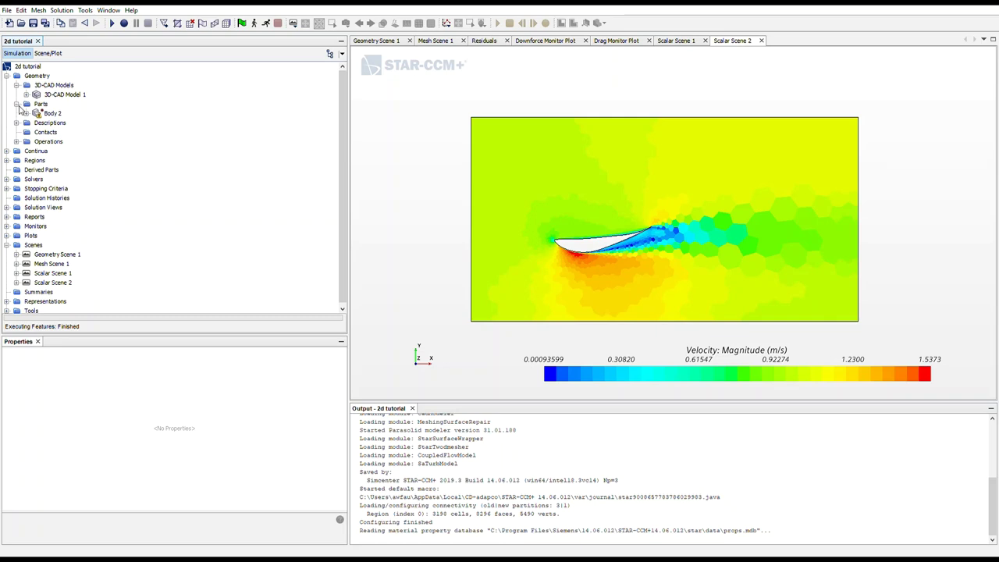
pyautogui.click(39, 117)
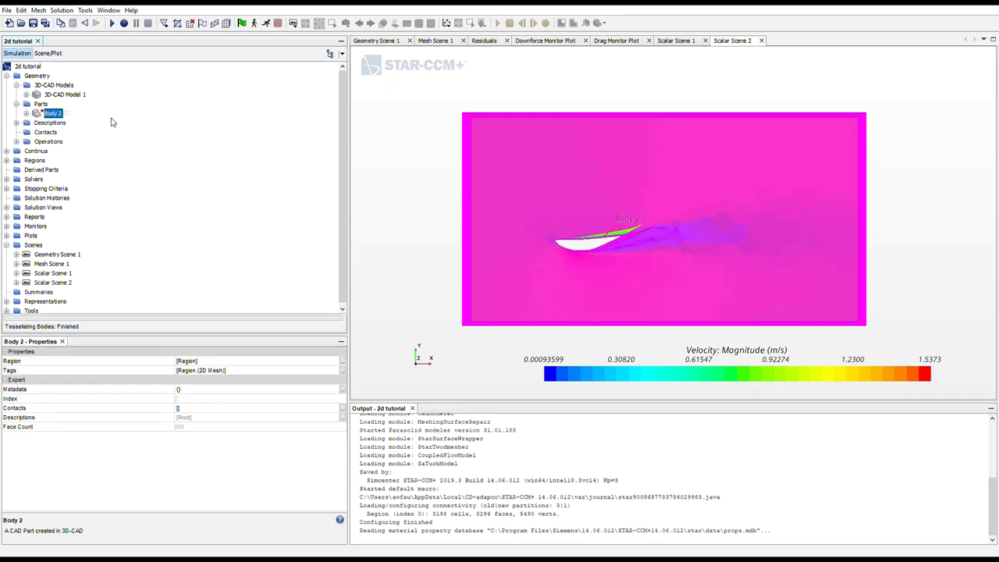
pyautogui.click(17, 142)
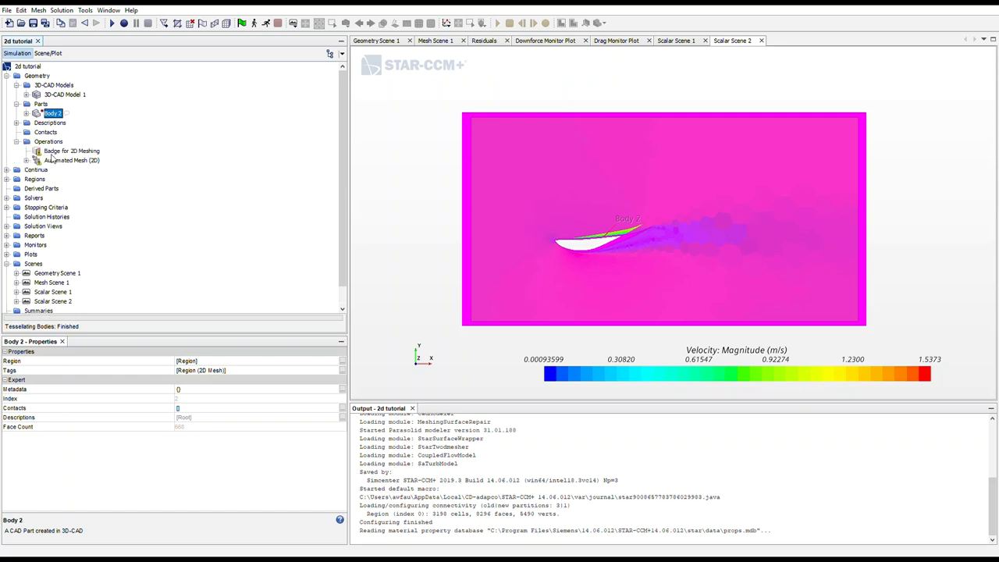
pyautogui.click(54, 151)
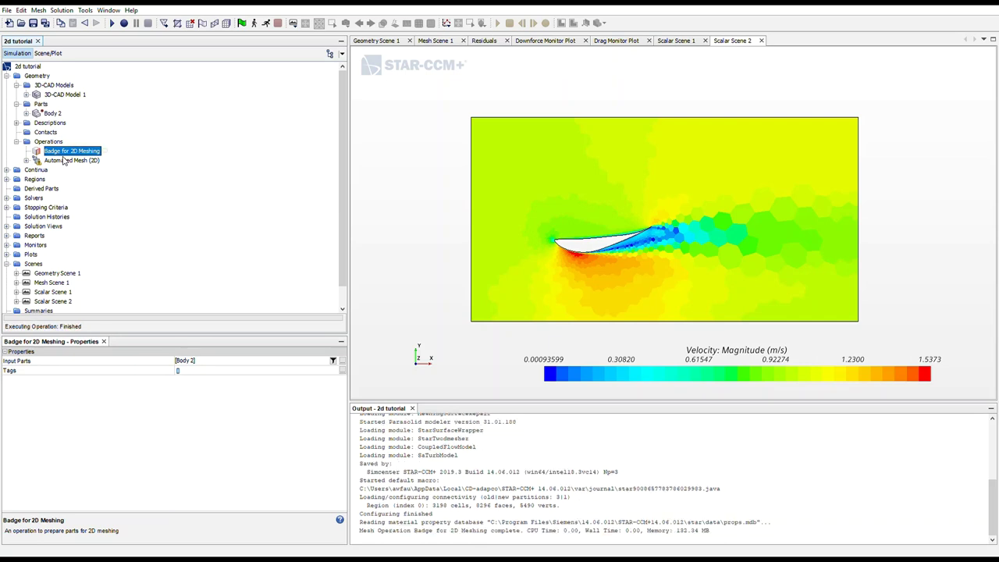
pyautogui.click(66, 160)
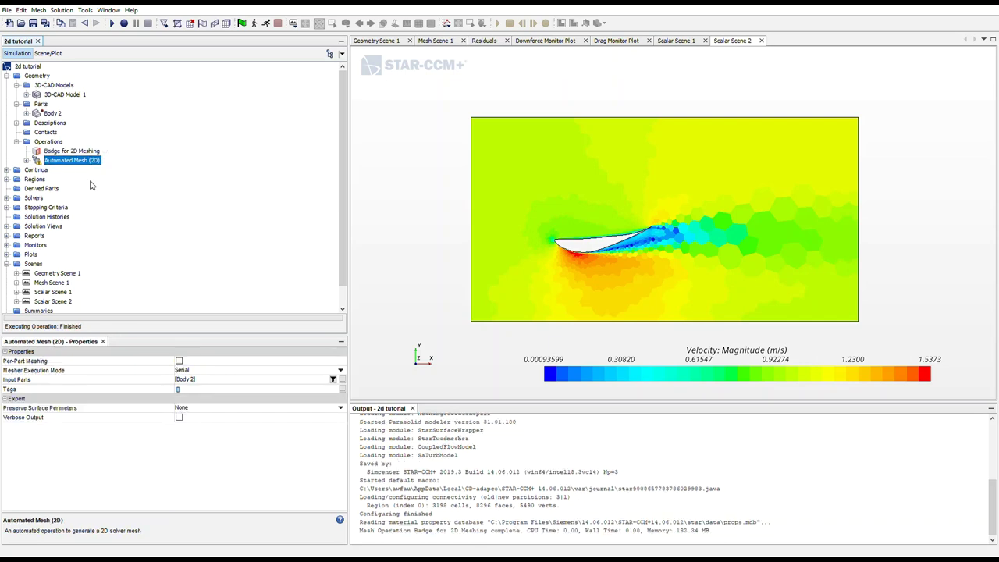
pyautogui.hotkey('ctrl', 'g')
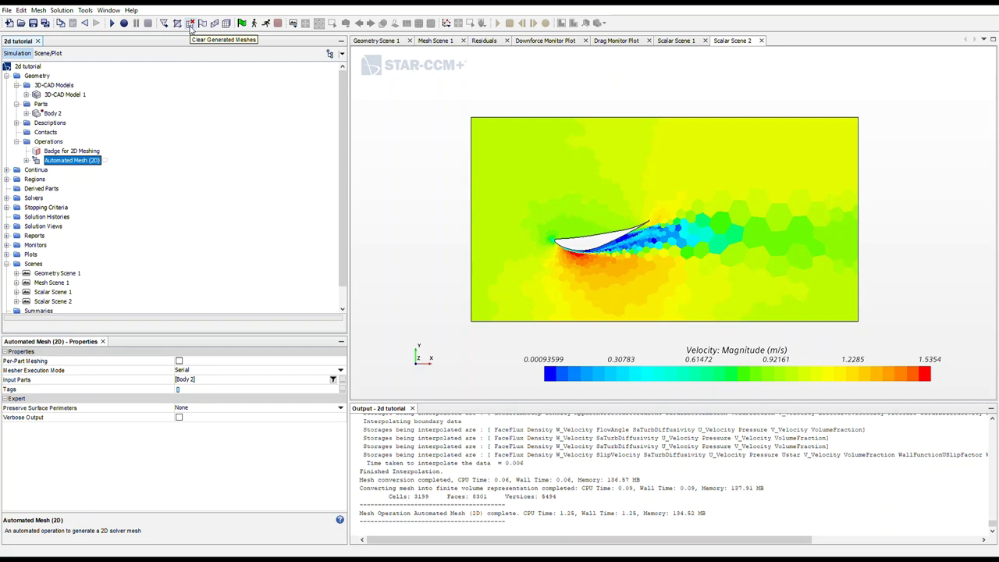
# - Clear the generated meshes, regenerate the 2D mesh, and run the simulation
pyautogui.click(190, 24)
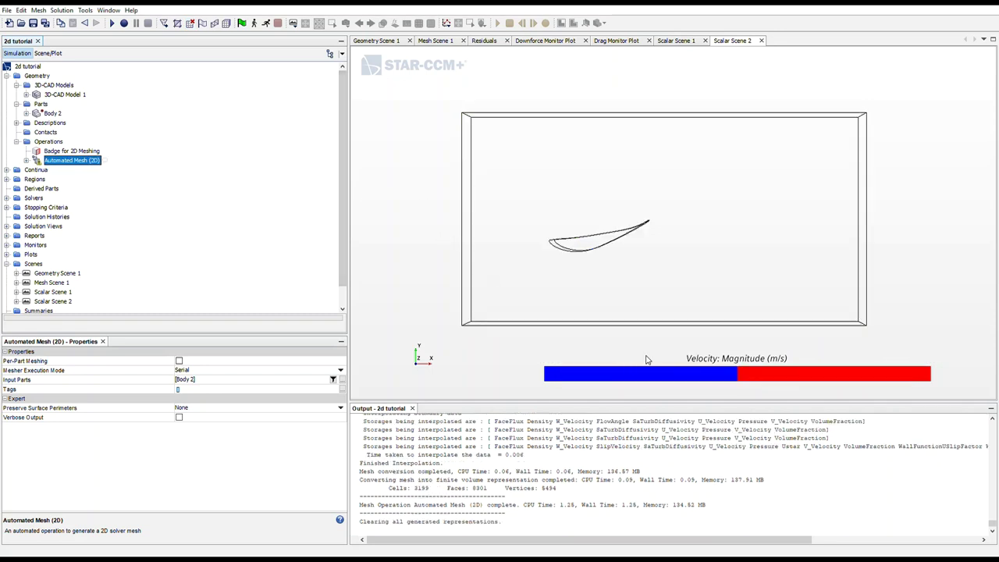
pyautogui.click(64, 164)
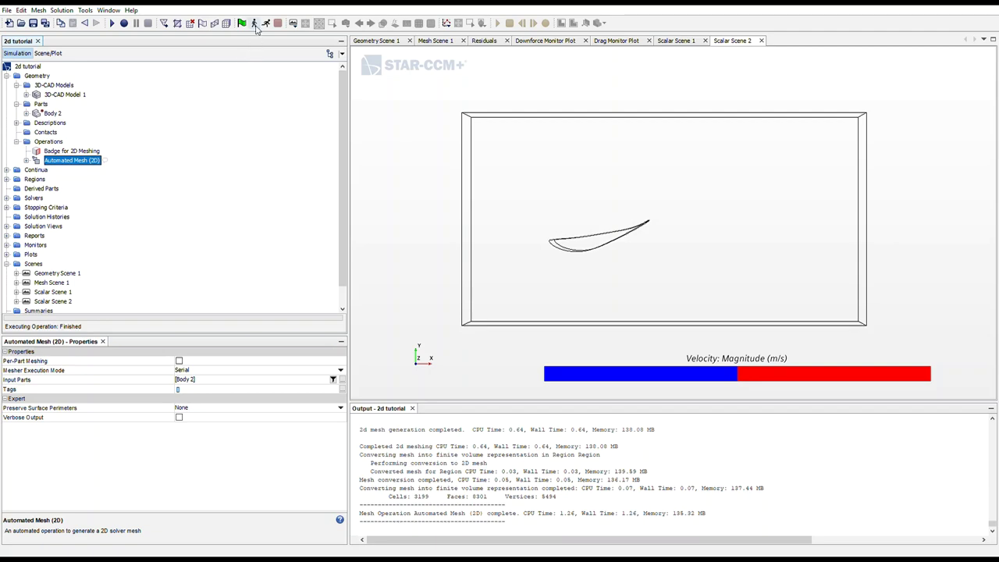
pyautogui.click(266, 23)
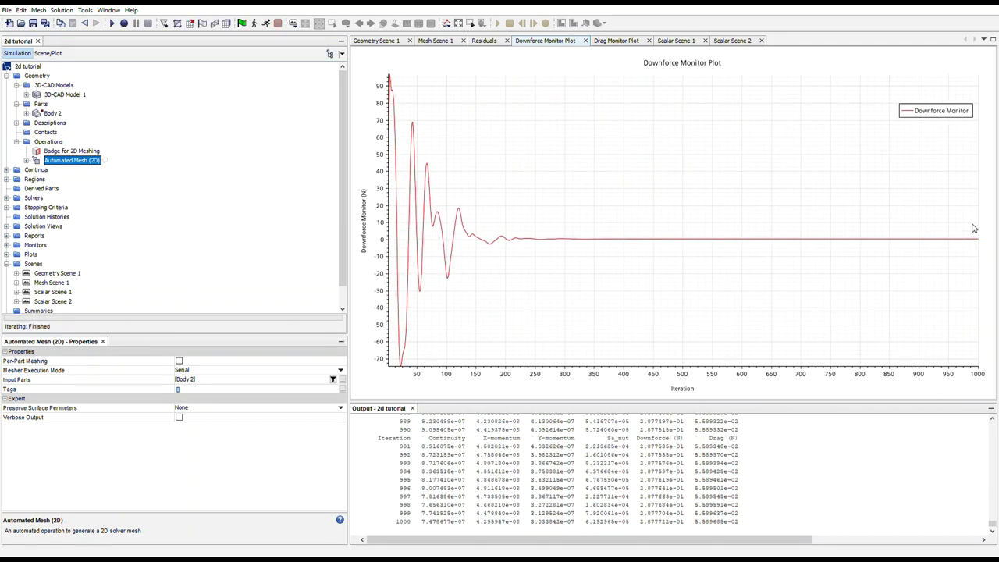
# - Read downforce settling near 0.288 N, then drag near 0.056 N on the Drag Monitor Plot
pyautogui.moveTo(977, 241)
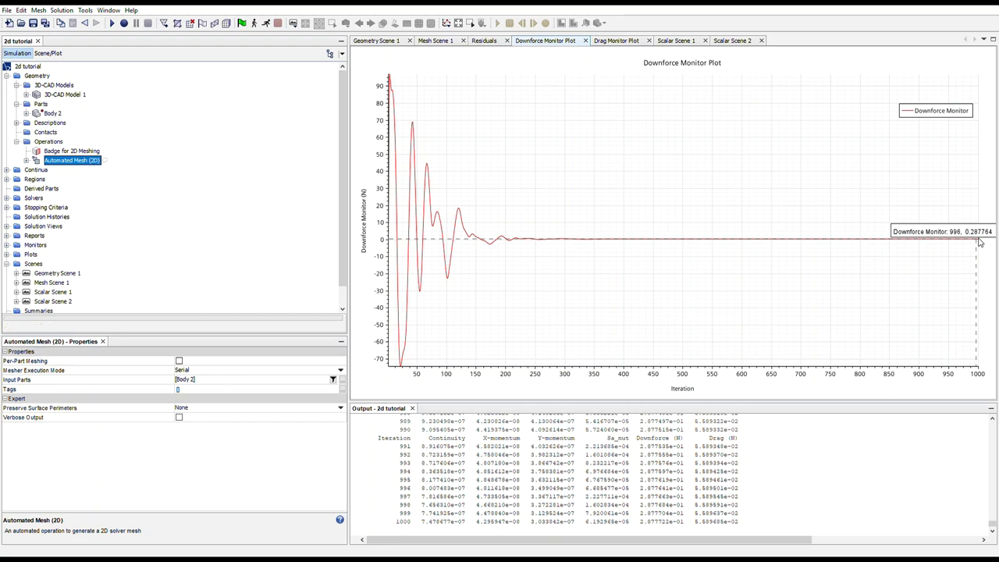
pyautogui.click(607, 42)
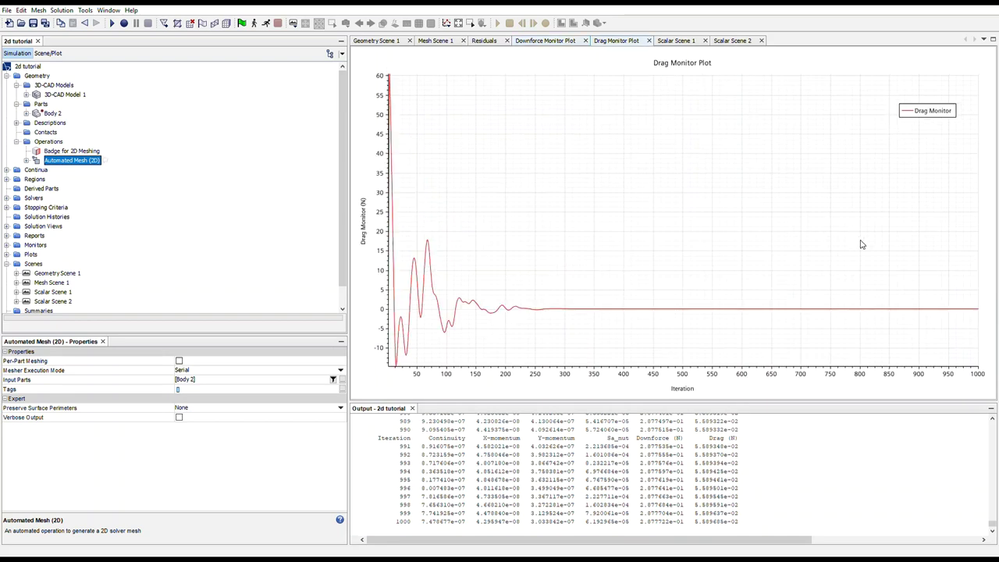
pyautogui.moveTo(980, 312)
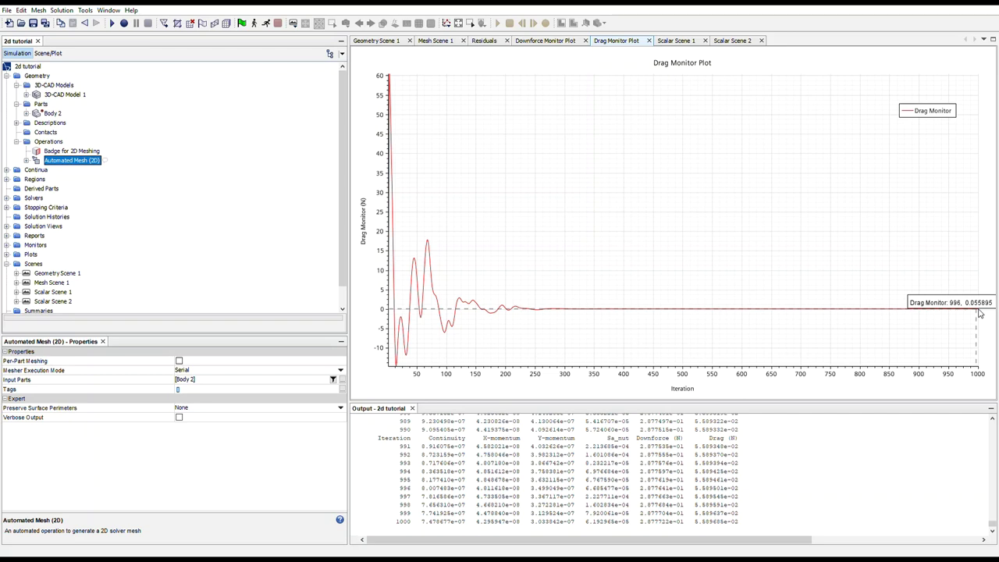
# - Delete Scalar Scene 1 and Scalar Scene 2, then add a new scalar scene
pyautogui.click(681, 41)
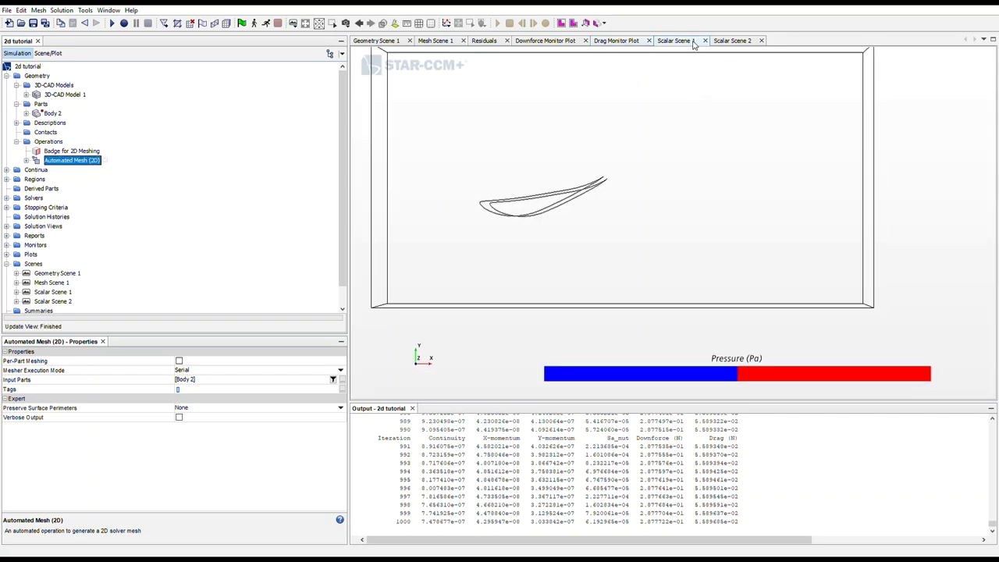
pyautogui.scroll(-1, 150, 238)
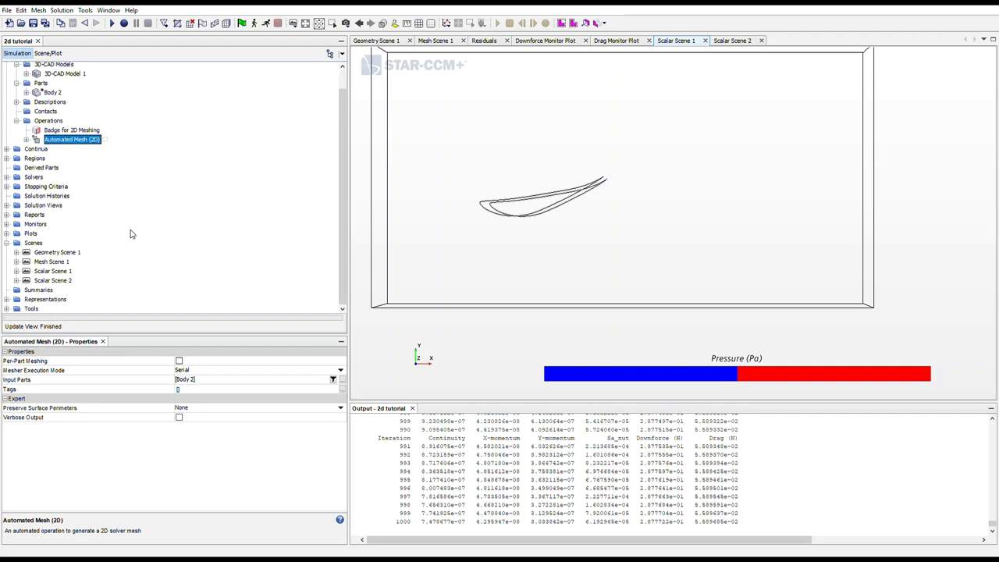
pyautogui.click(57, 275)
pyautogui.click(709, 378)
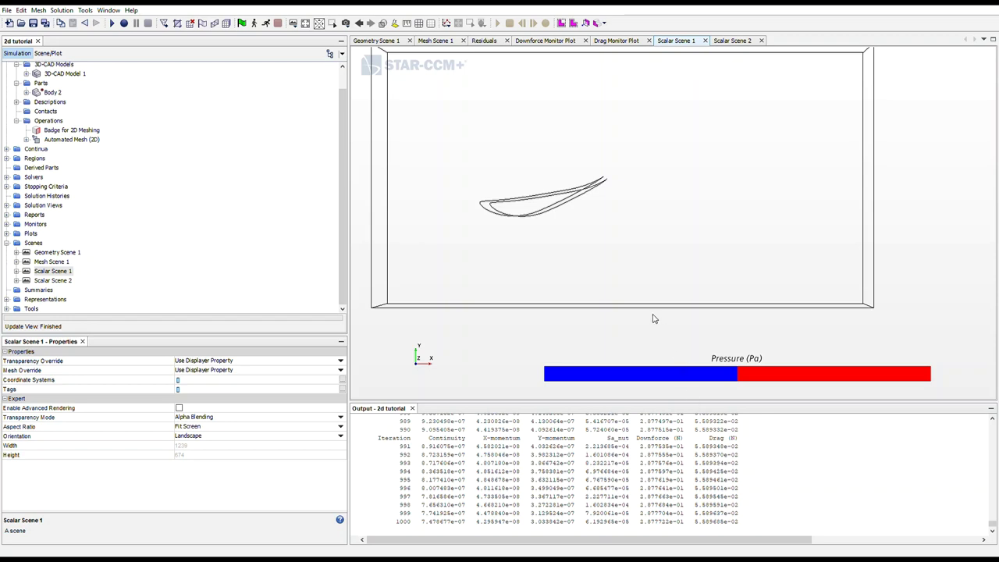
pyautogui.keyDown('ctrl'); pyautogui.click(49, 281); pyautogui.keyUp('ctrl')
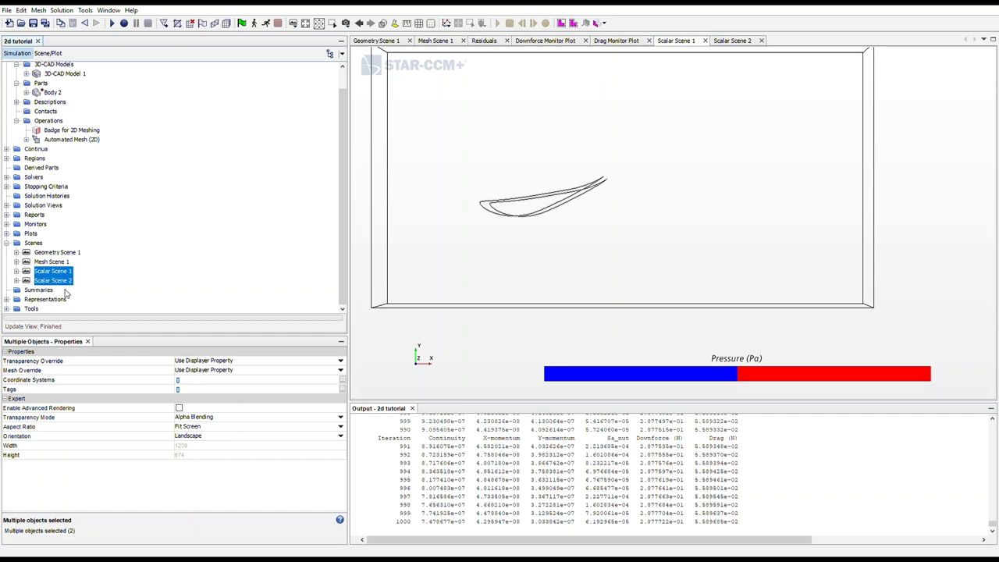
pyautogui.click(503, 283)
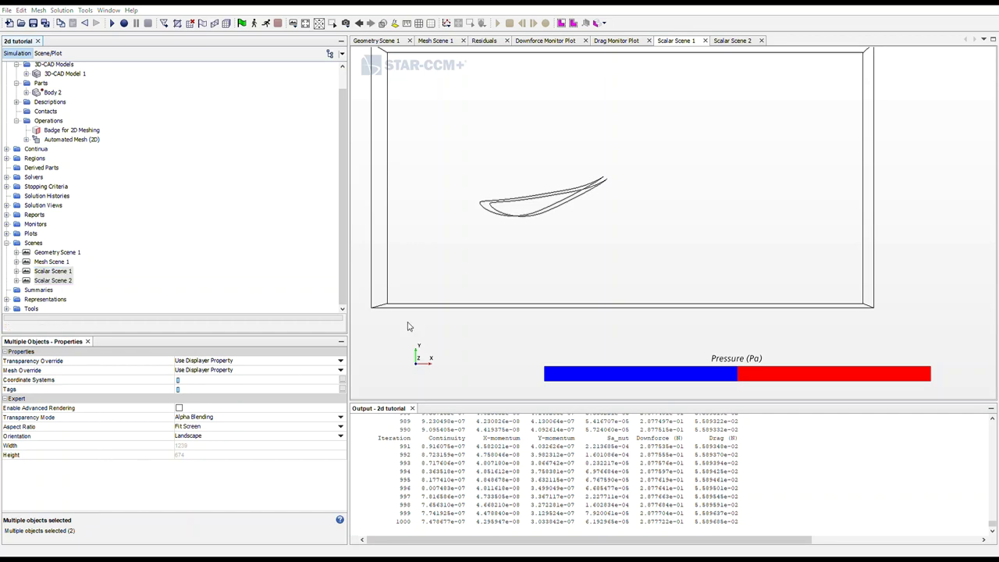
pyautogui.press('Delete')
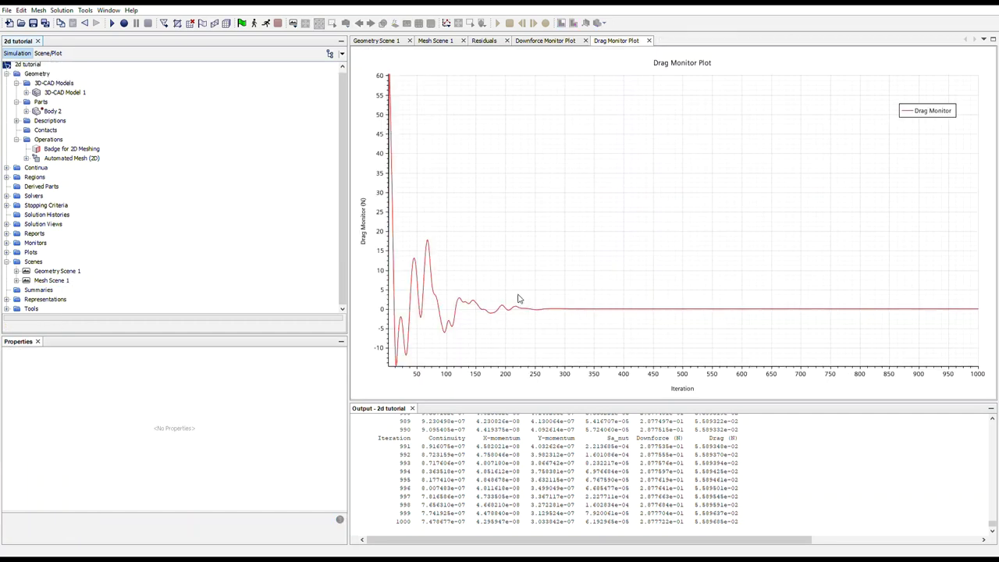
pyautogui.click(36, 263)
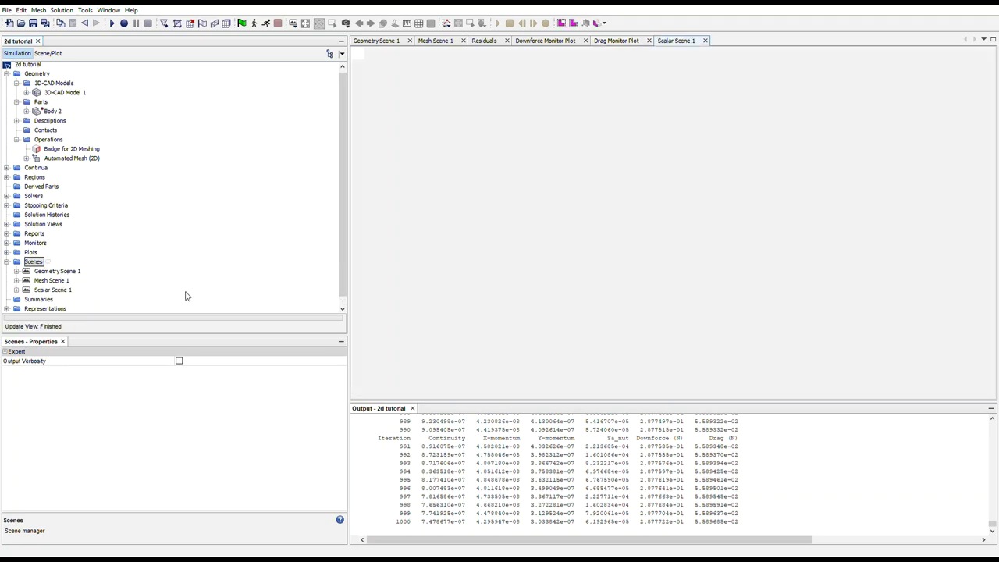
pyautogui.click(752, 364)
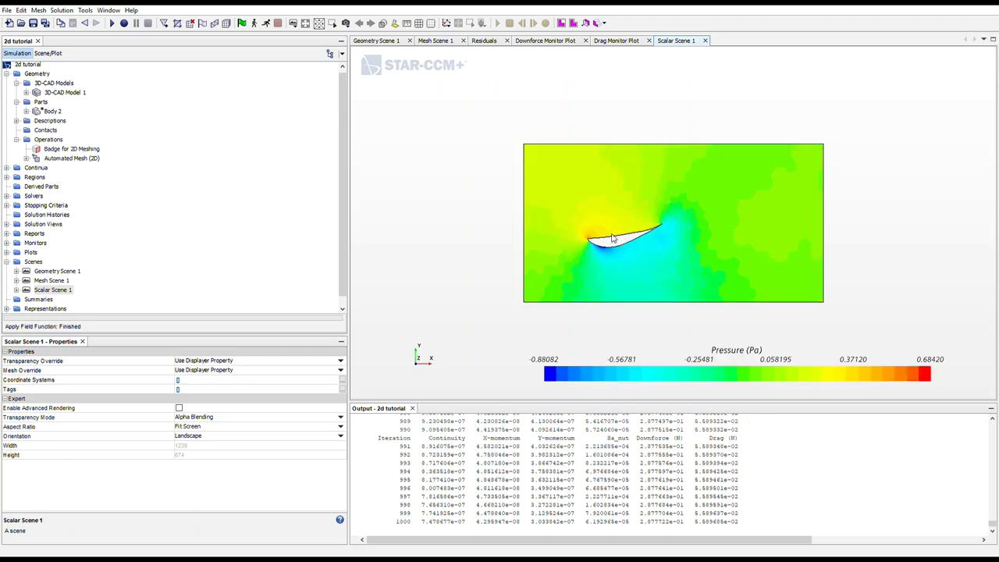
# - Zoom the pressure scene around the airfoil, then select the Scenes group in the tree
pyautogui.scroll(4, 585, 242)
pyautogui.scroll(2, 589, 248)
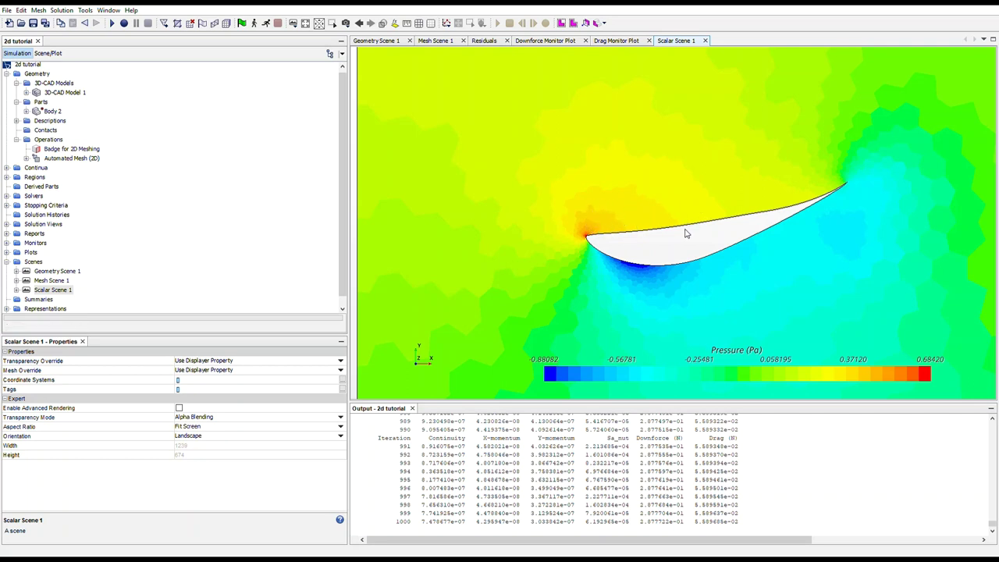
pyautogui.scroll(-4, 765, 264)
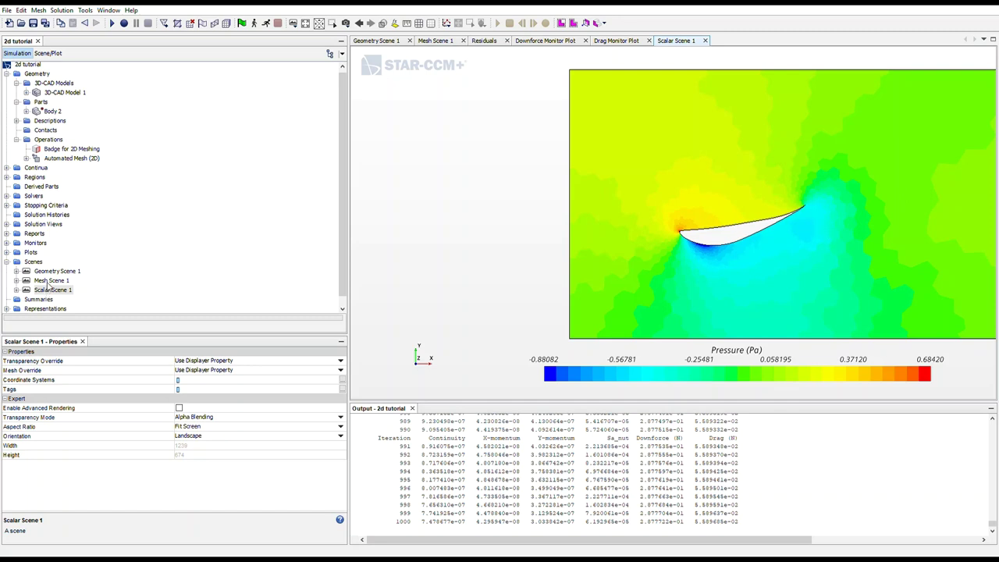
pyautogui.click(30, 263)
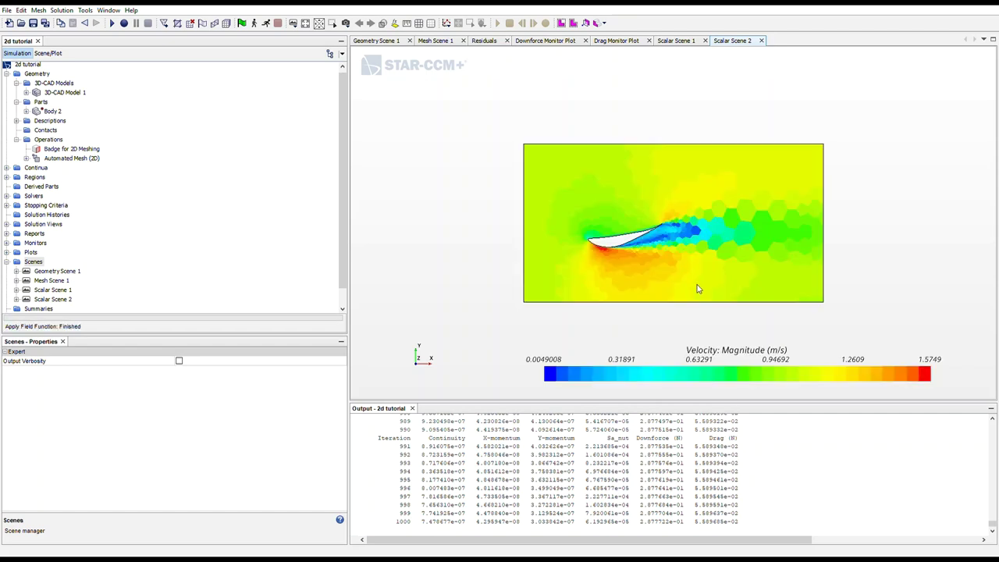
# - Zoom in on the velocity magnitude field around the 12° airfoil in Scalar Scene 2
pyautogui.scroll(3, 669, 269)
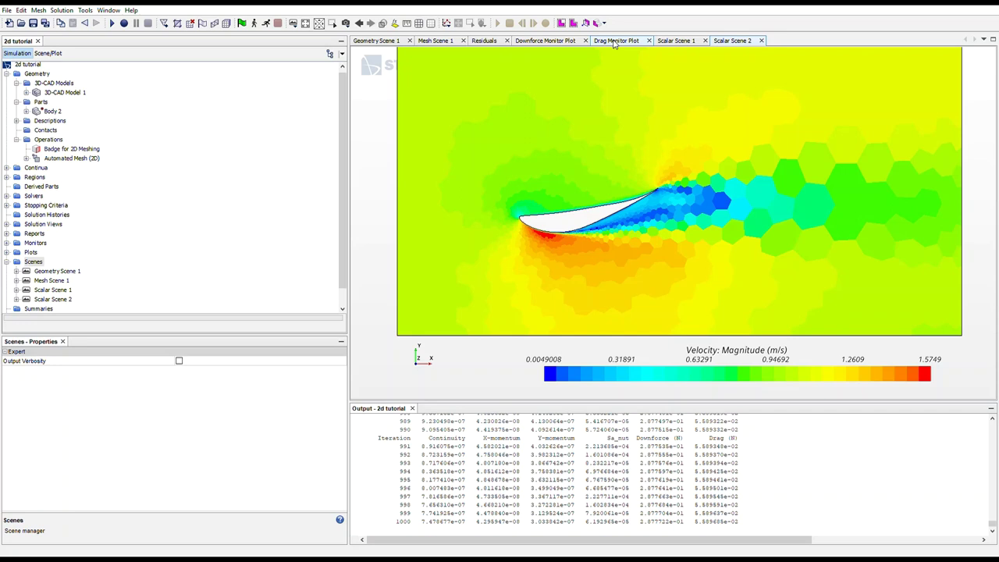
pyautogui.click(550, 41)
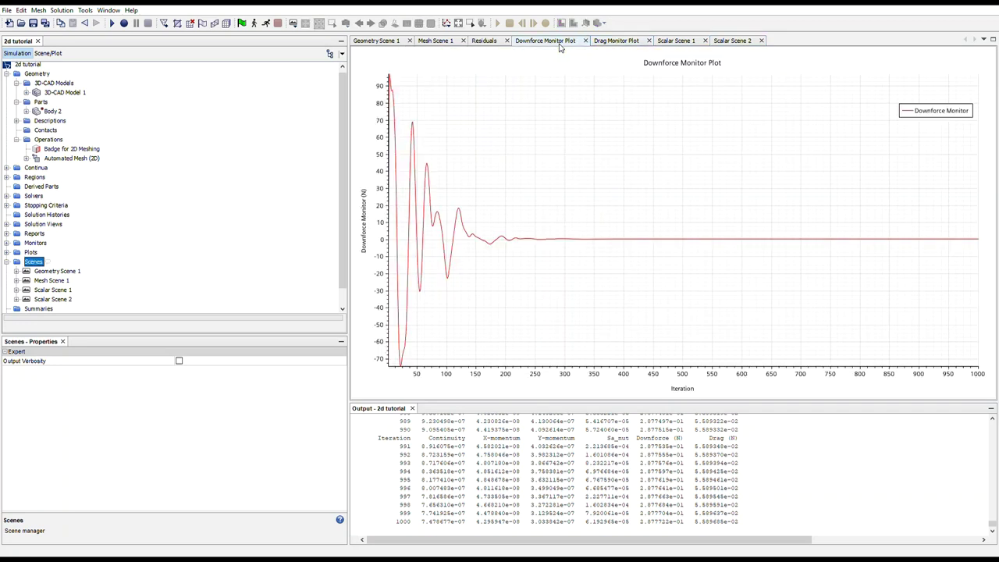
pyautogui.moveTo(980, 244)
pyautogui.click(598, 43)
pyautogui.moveTo(979, 312)
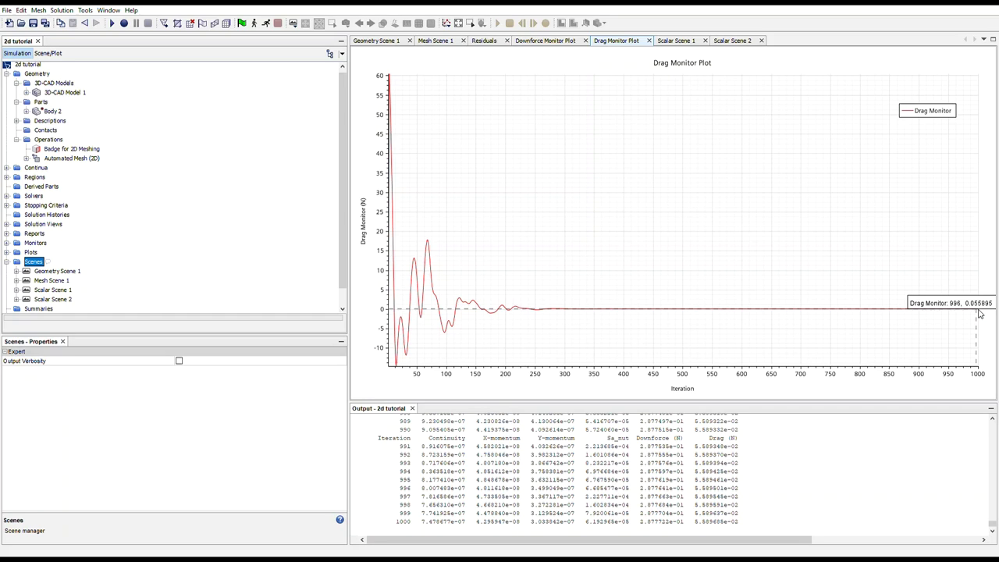
pyautogui.click(551, 42)
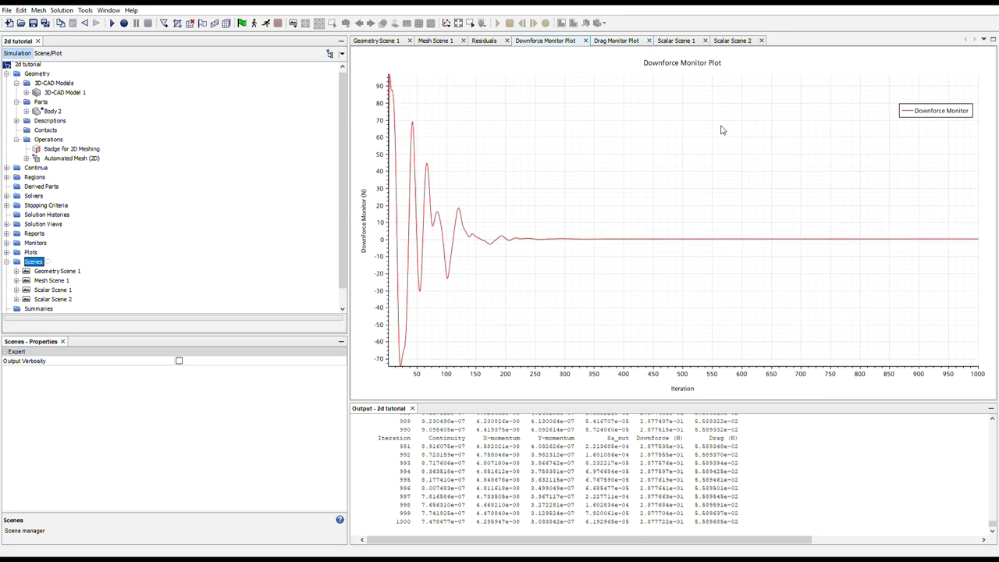
pyautogui.click(492, 43)
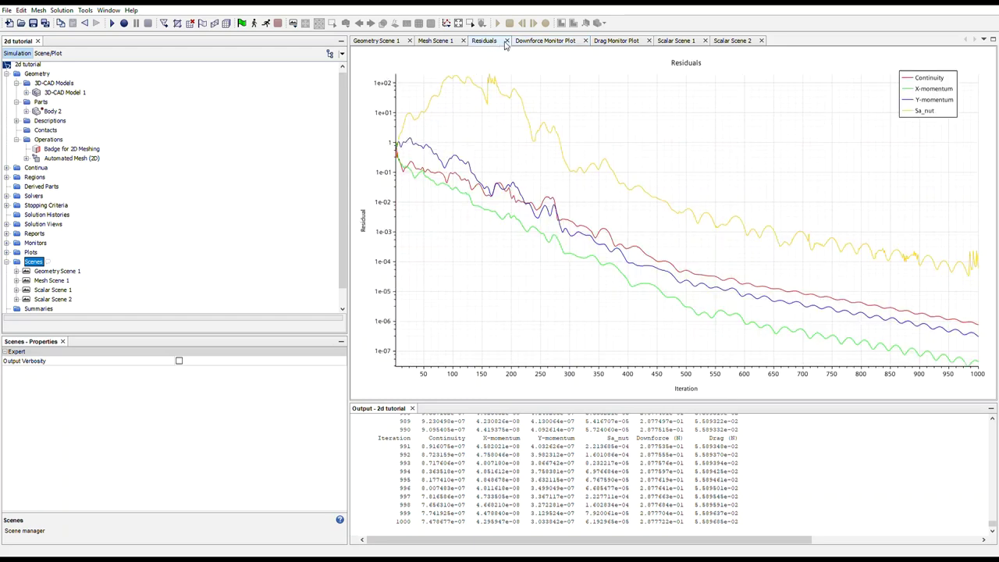
pyautogui.click(437, 43)
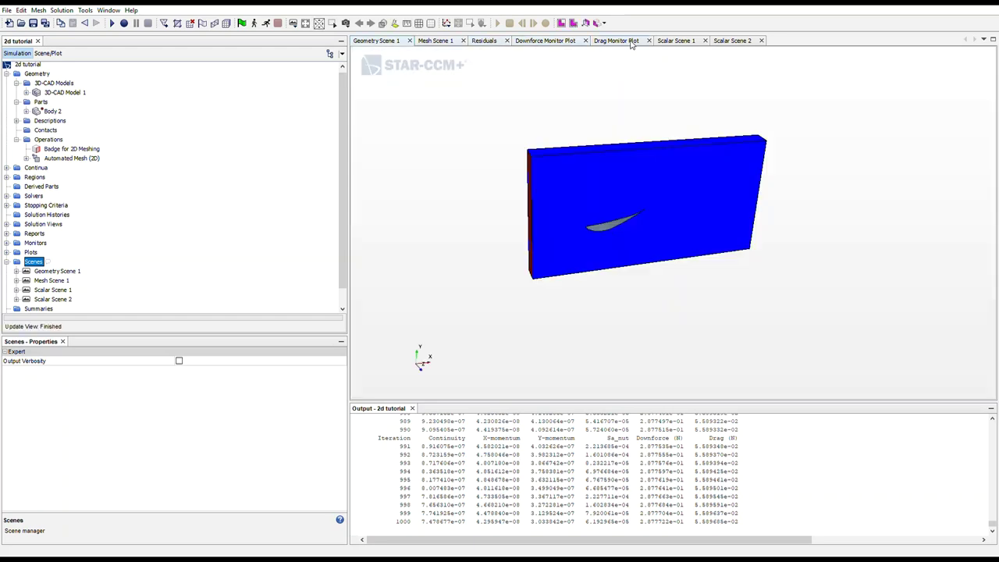
pyautogui.click(619, 43)
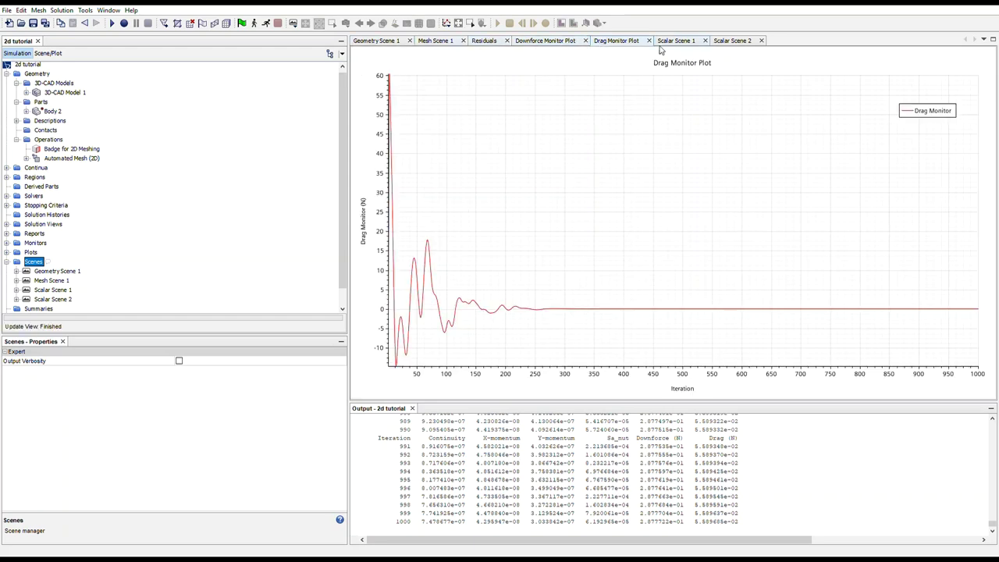
pyautogui.click(744, 40)
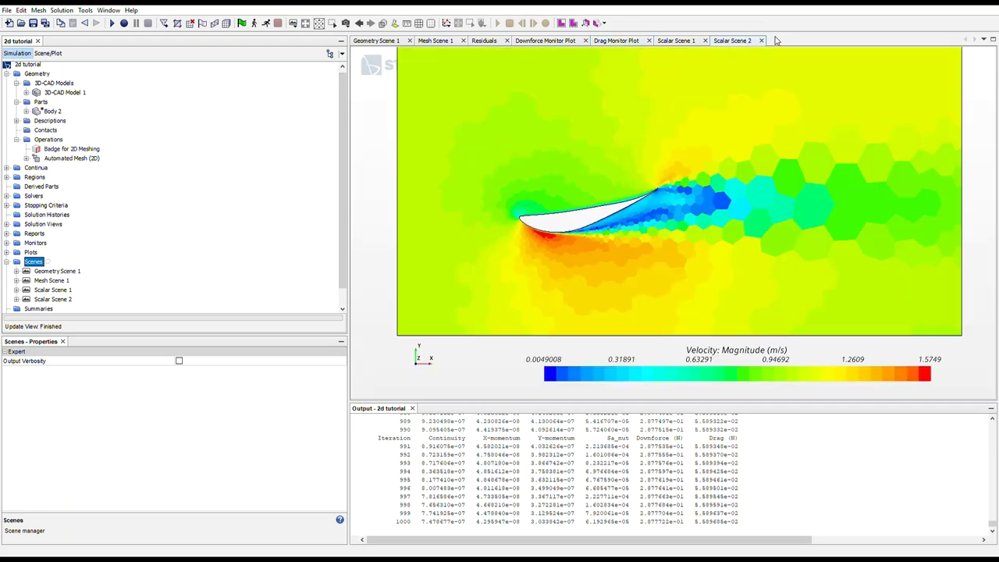